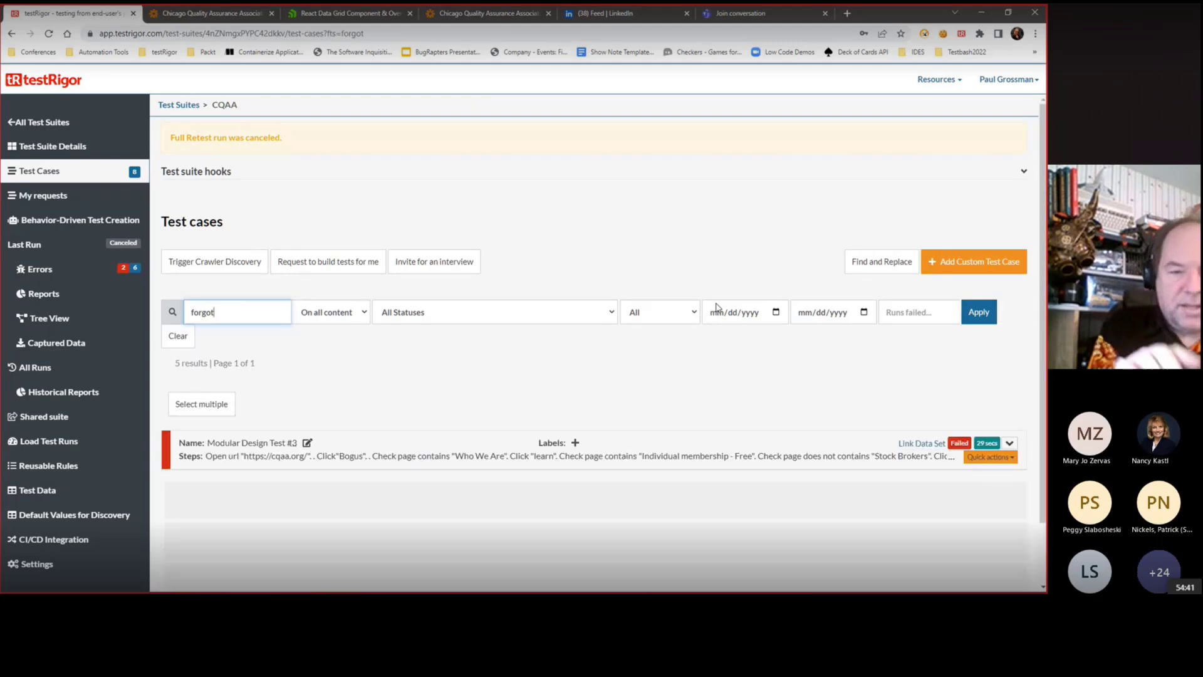
Step: Expand the Modular Design Test #2 test case and review its custom steps in the quick editor without changing them
scroll(589, 411, down, 2)
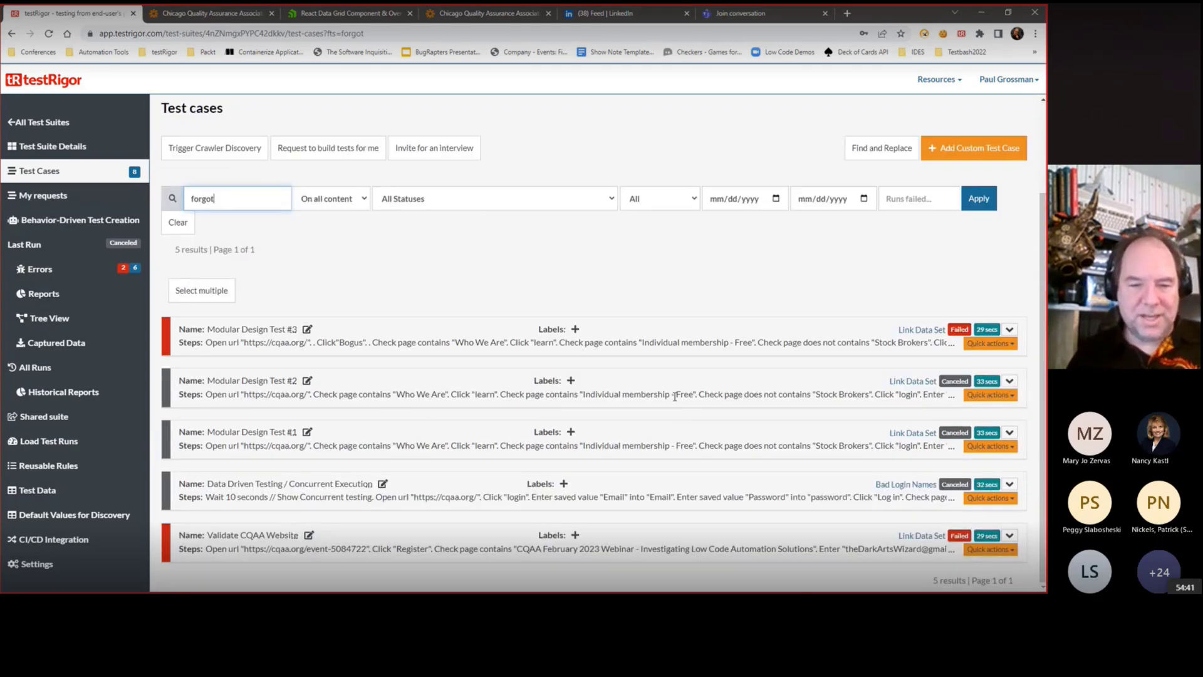
click(1009, 381)
scroll(626, 320, down, 5)
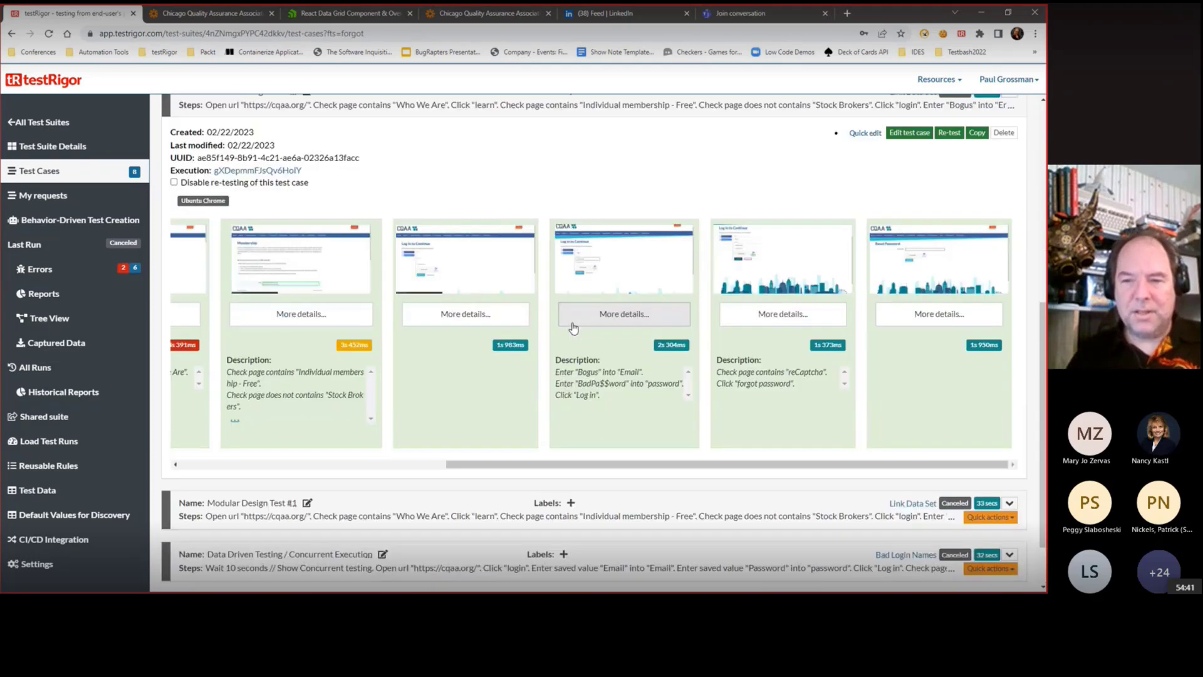
click(867, 133)
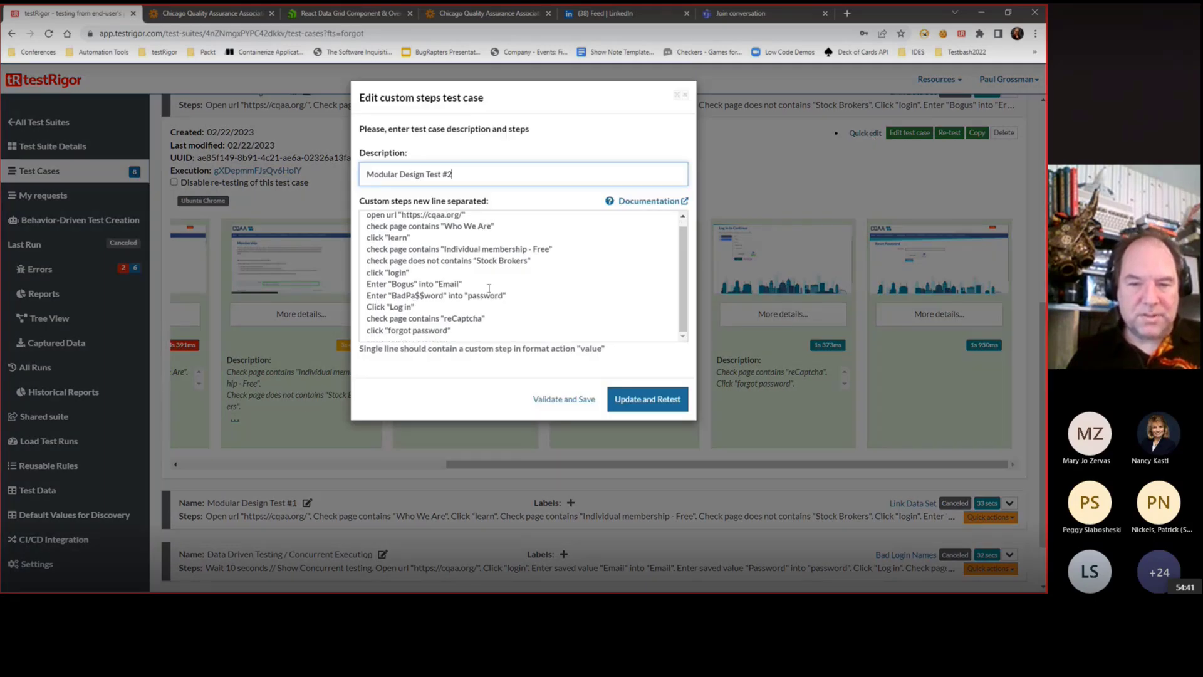
click(401, 330)
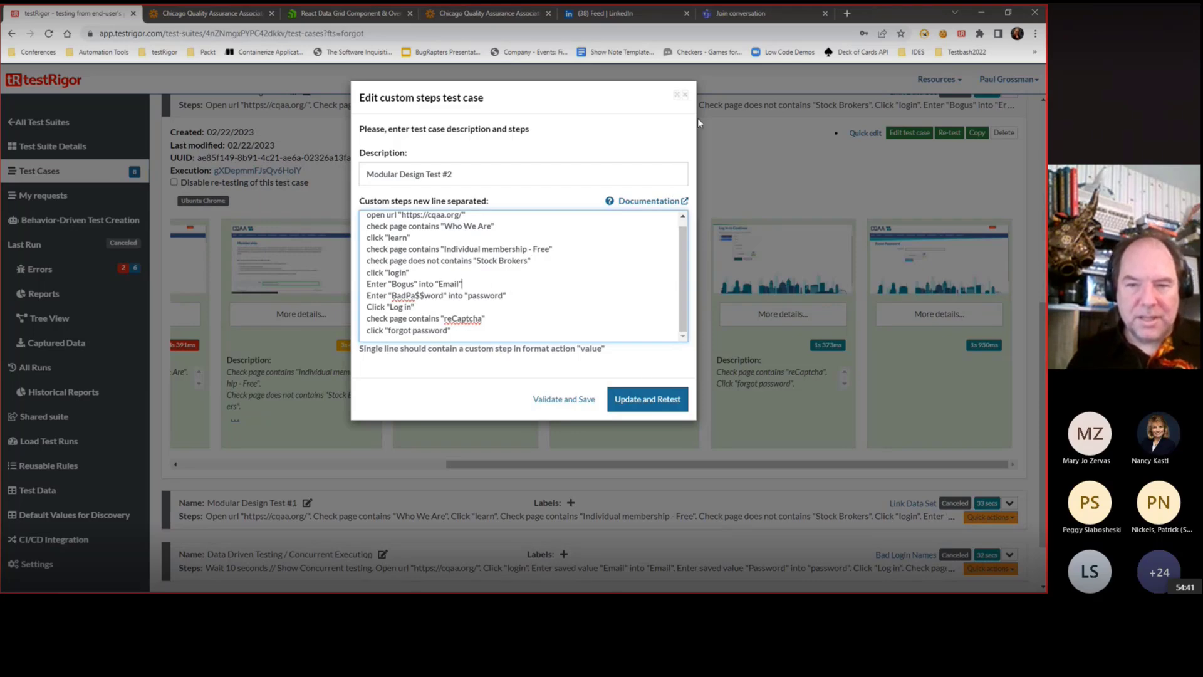
click(686, 98)
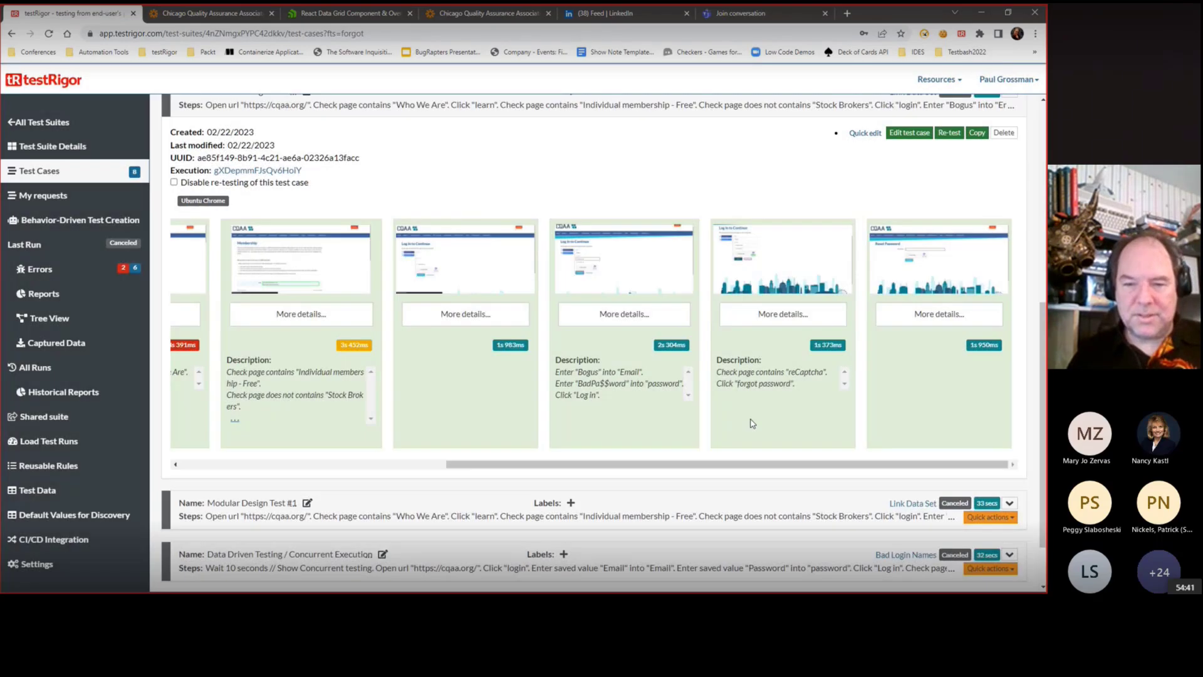
Step: Examine the enlarged screenshots of steps 6 to 8 of Modular Design Test #2, from the login entry to the password reset page
click(625, 285)
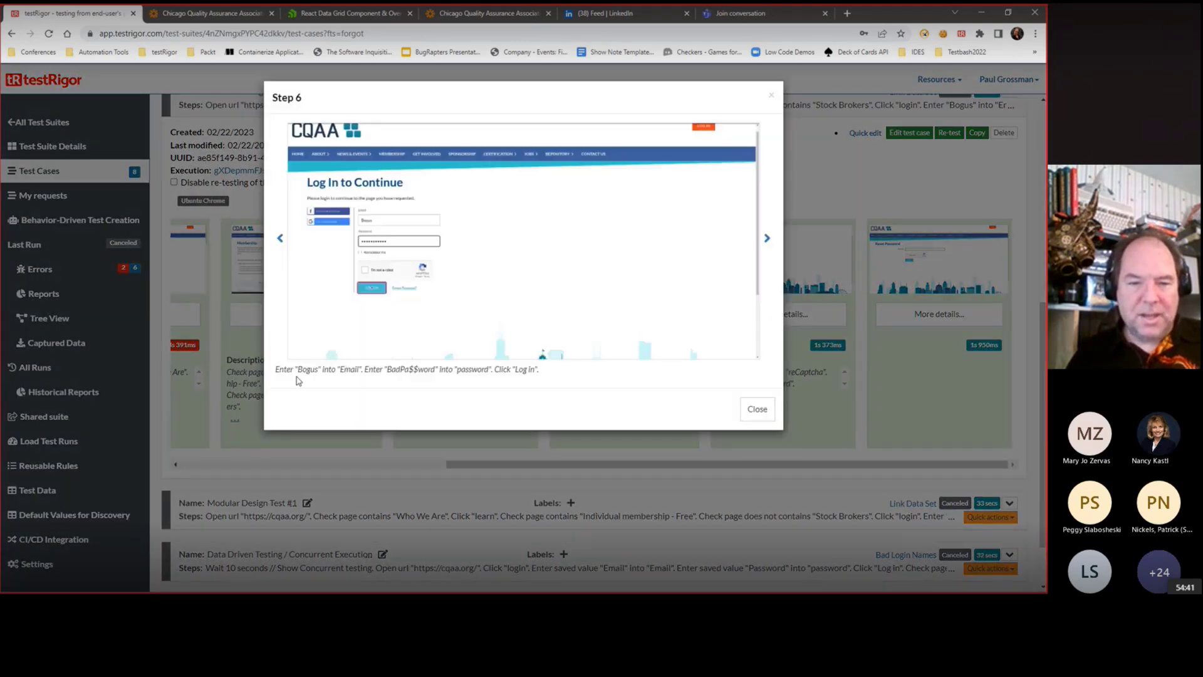
click(398, 229)
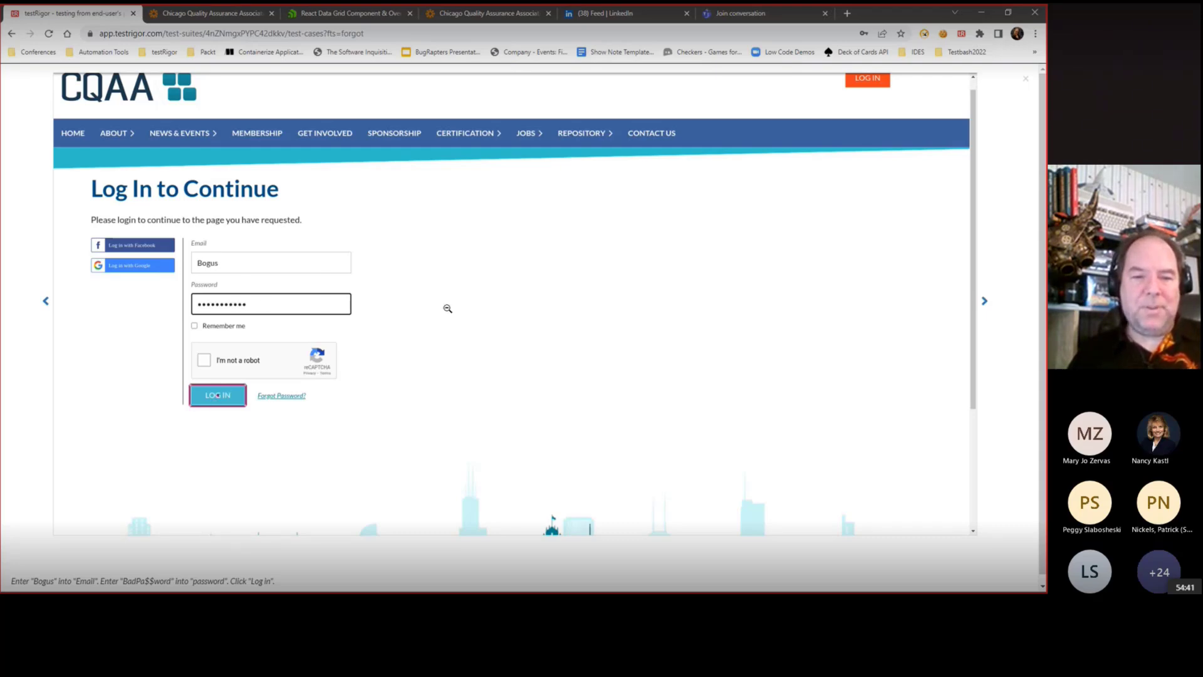
click(984, 304)
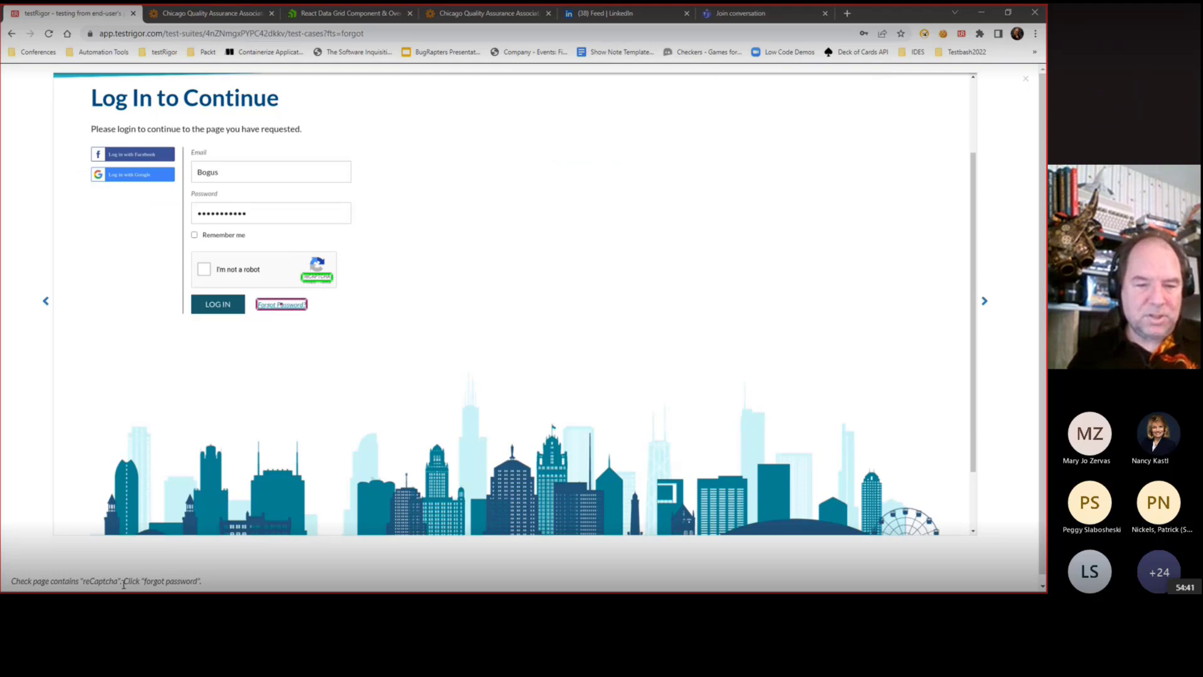
drag(80, 581, 129, 585)
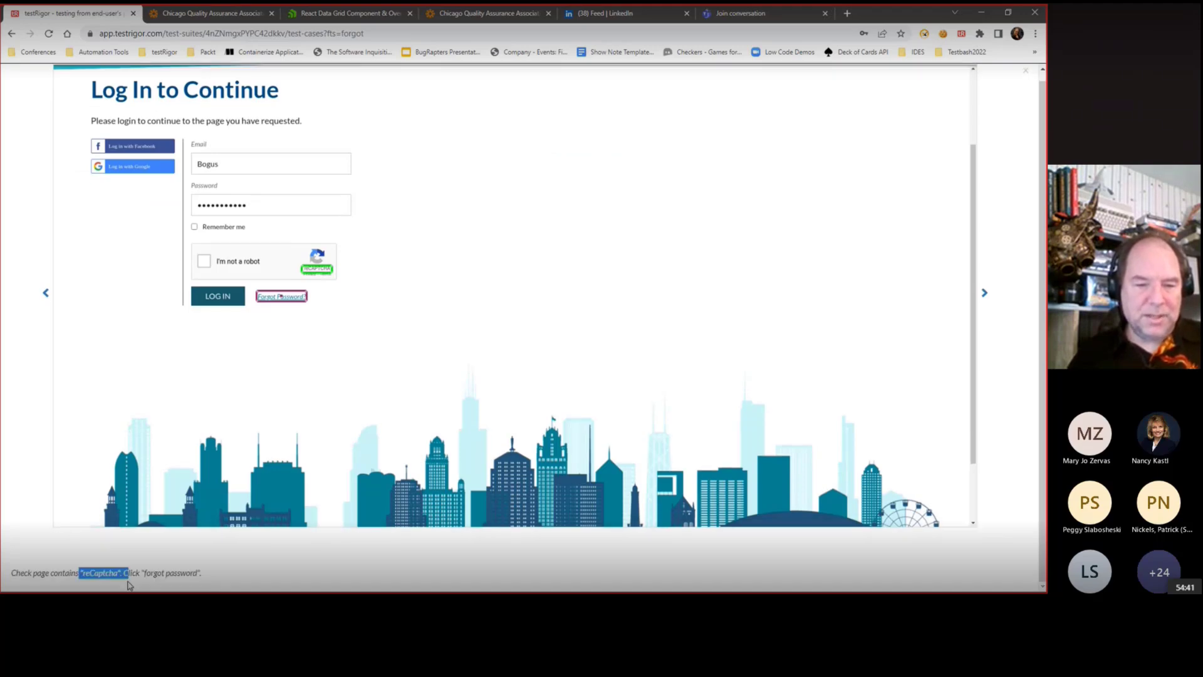
click(145, 572)
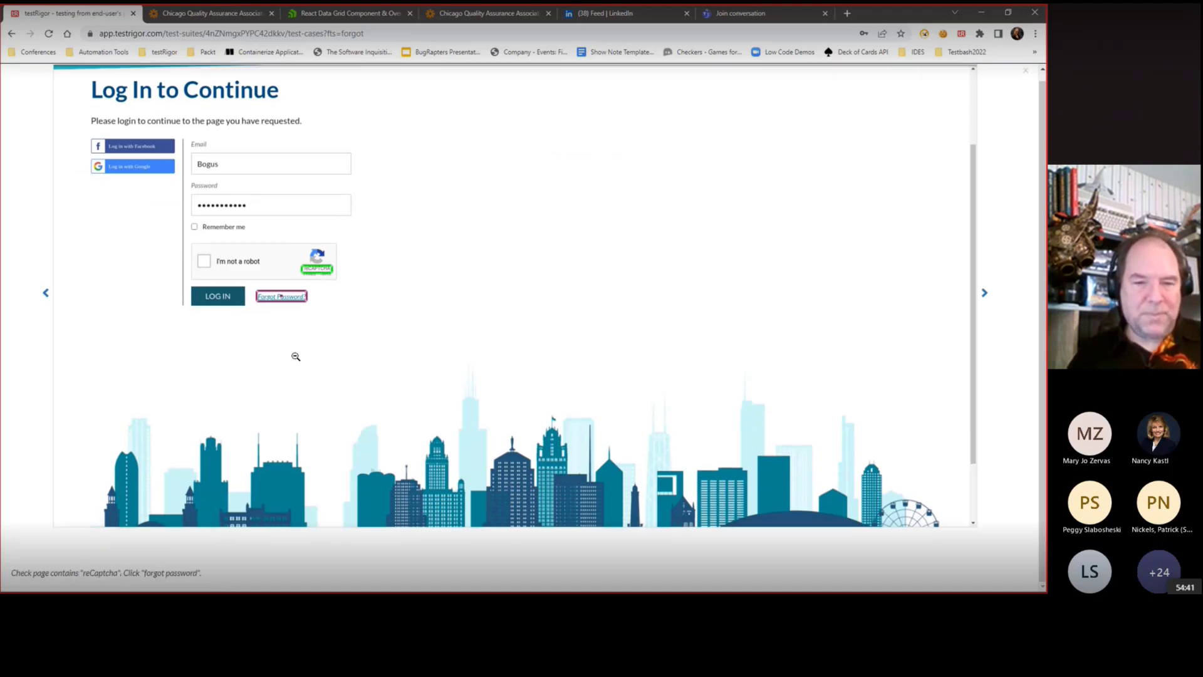
click(309, 270)
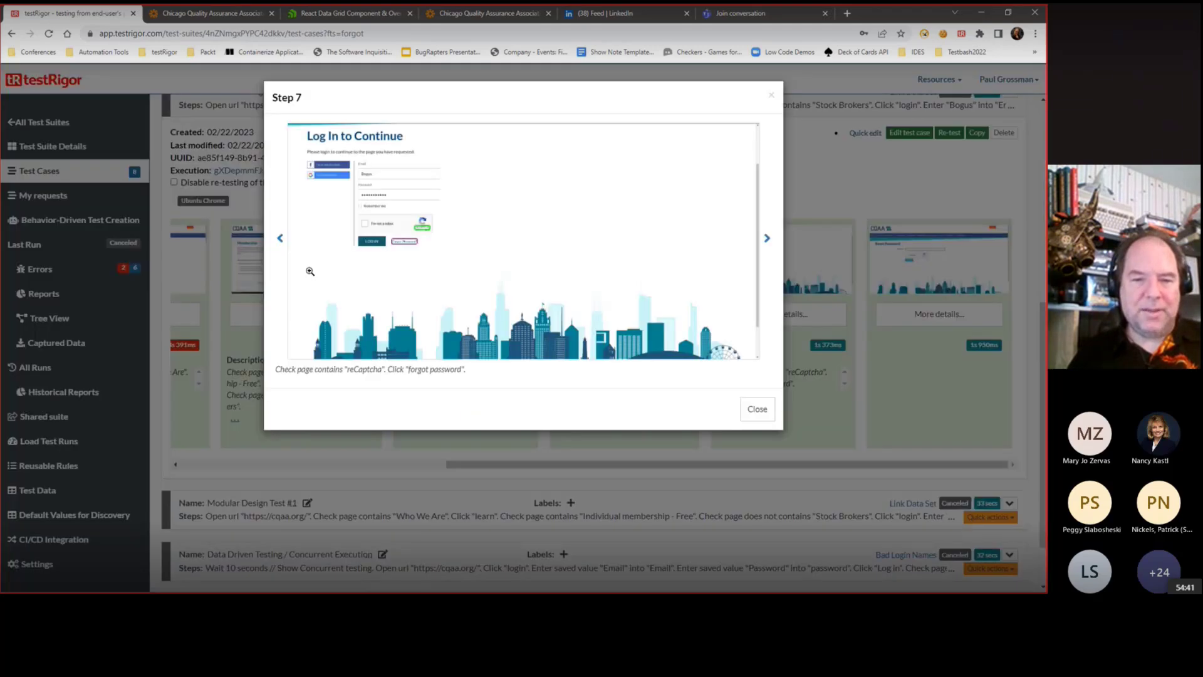
click(401, 251)
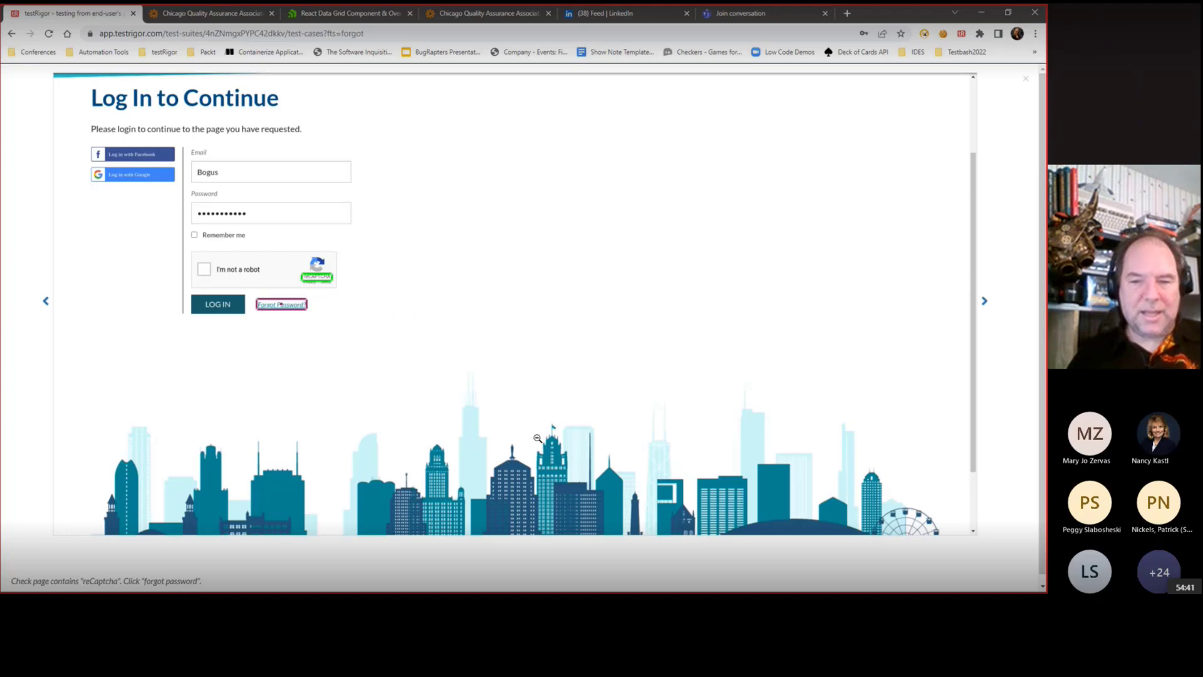
click(984, 302)
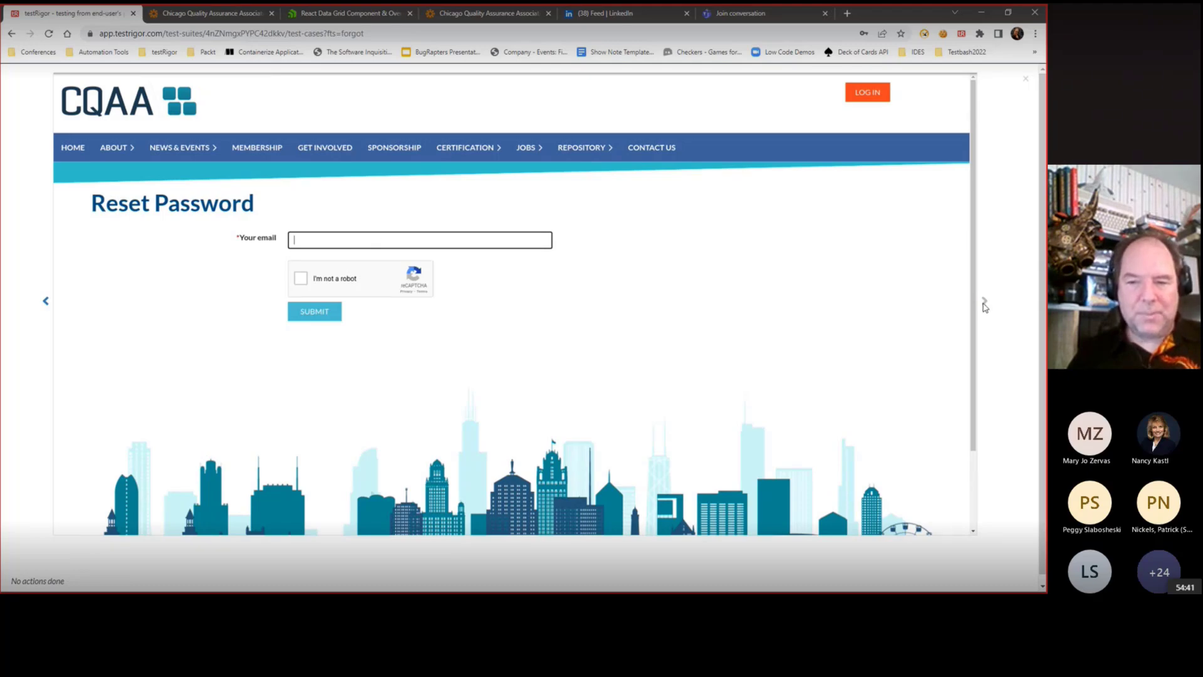
click(712, 336)
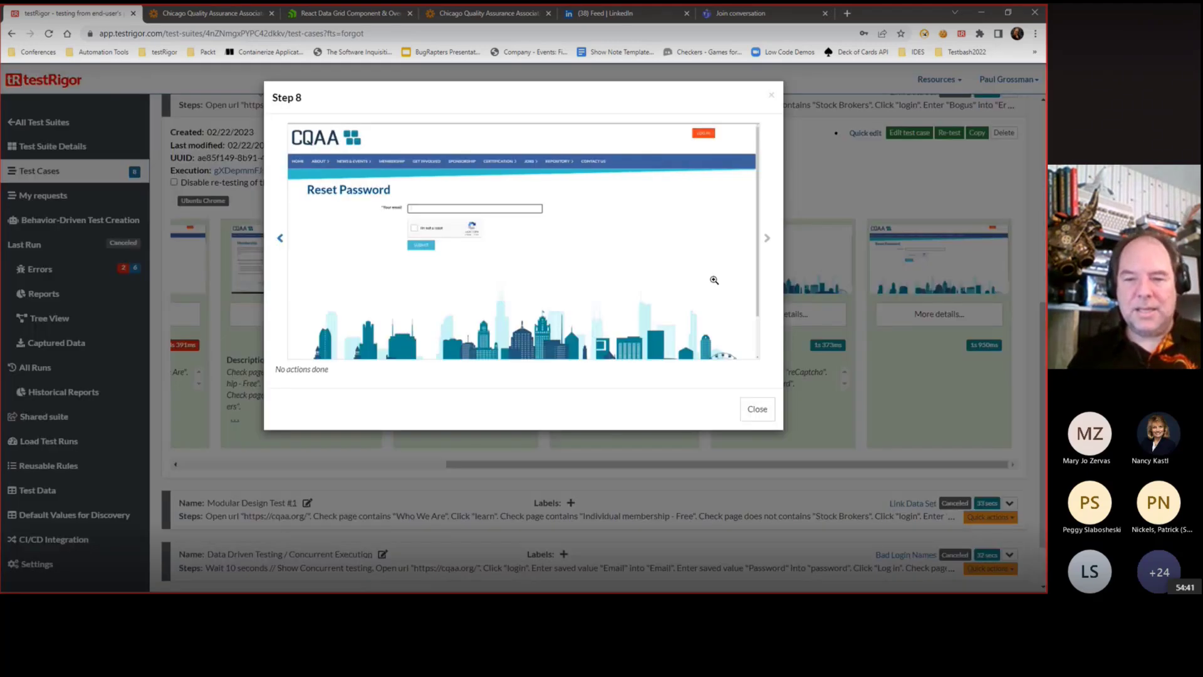
click(754, 409)
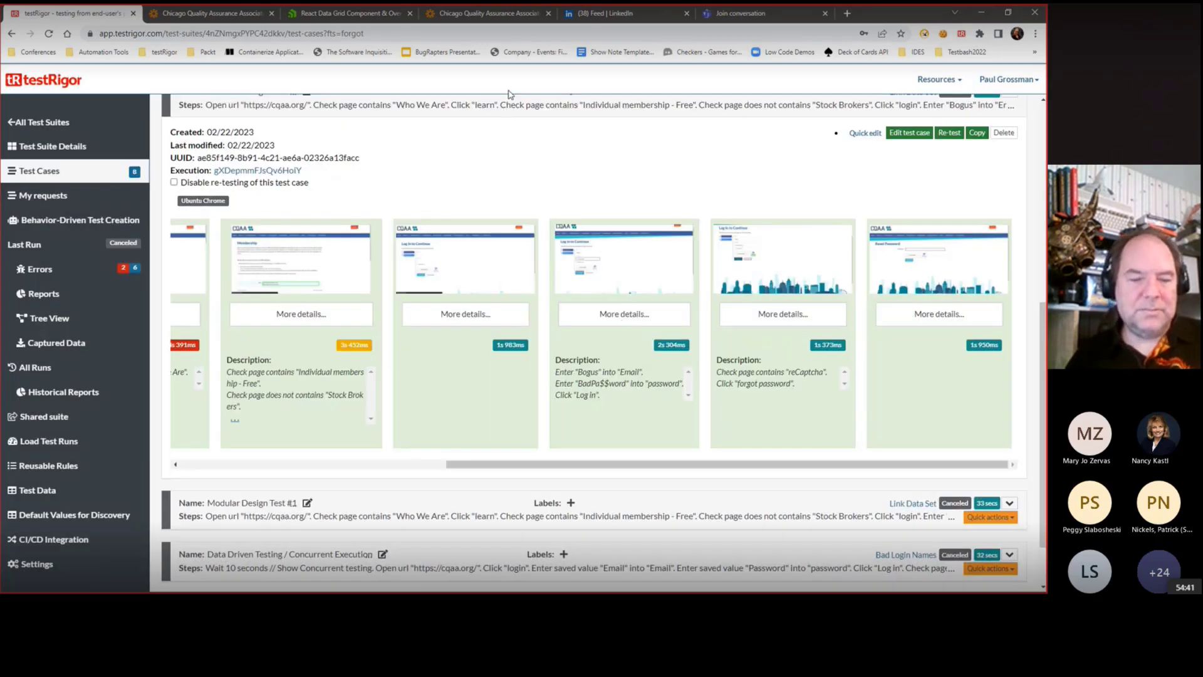
key(alt+Tab)
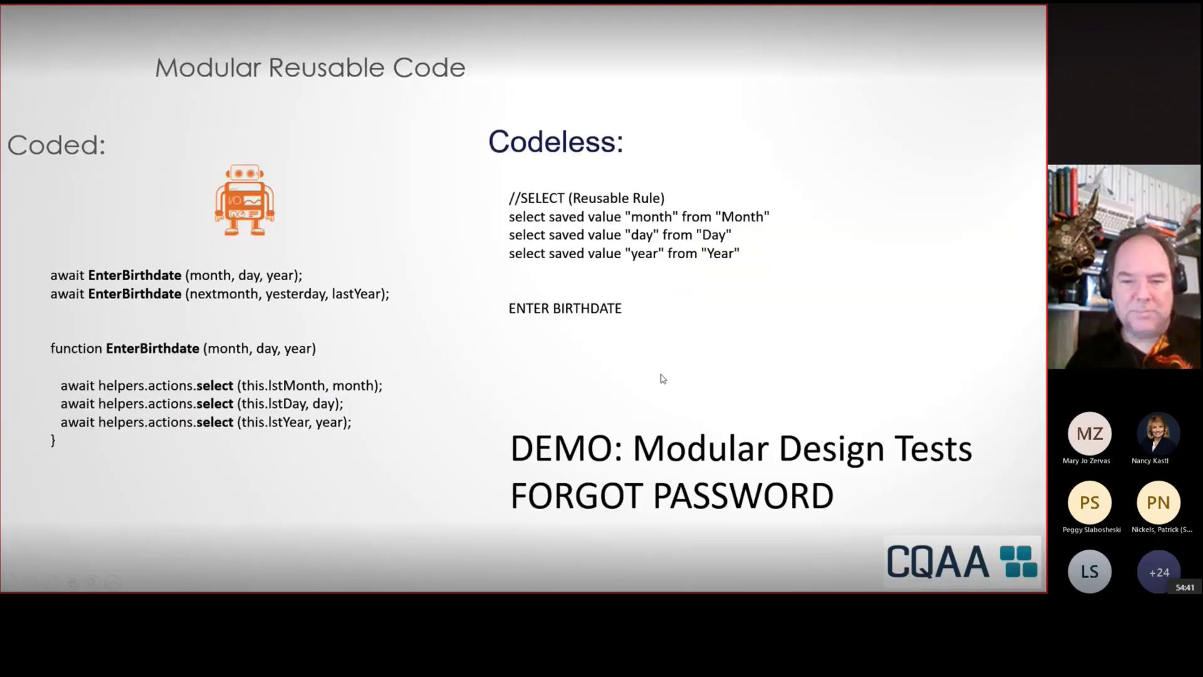
key(alt+Tab)
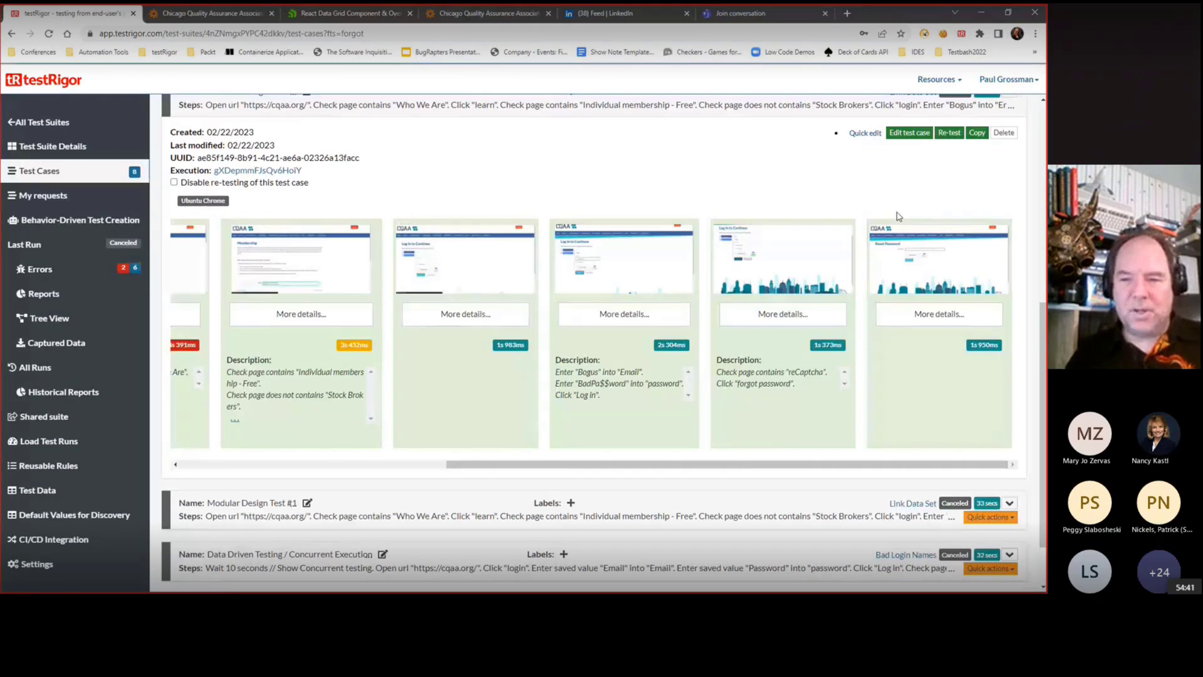
Step: Copy the lines check page contains "reCaptcha" and click "forgot password" from Modular Design Test #2's custom steps, leaving the test case unedited
click(867, 134)
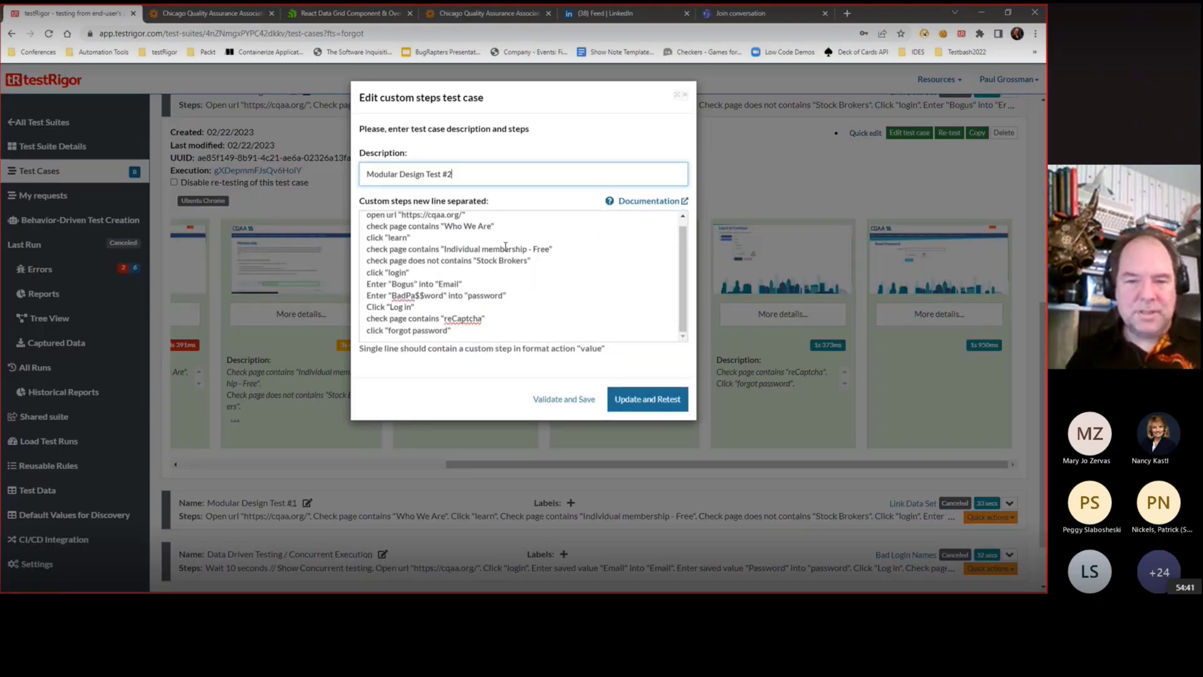
click(468, 327)
drag(477, 327, 348, 324)
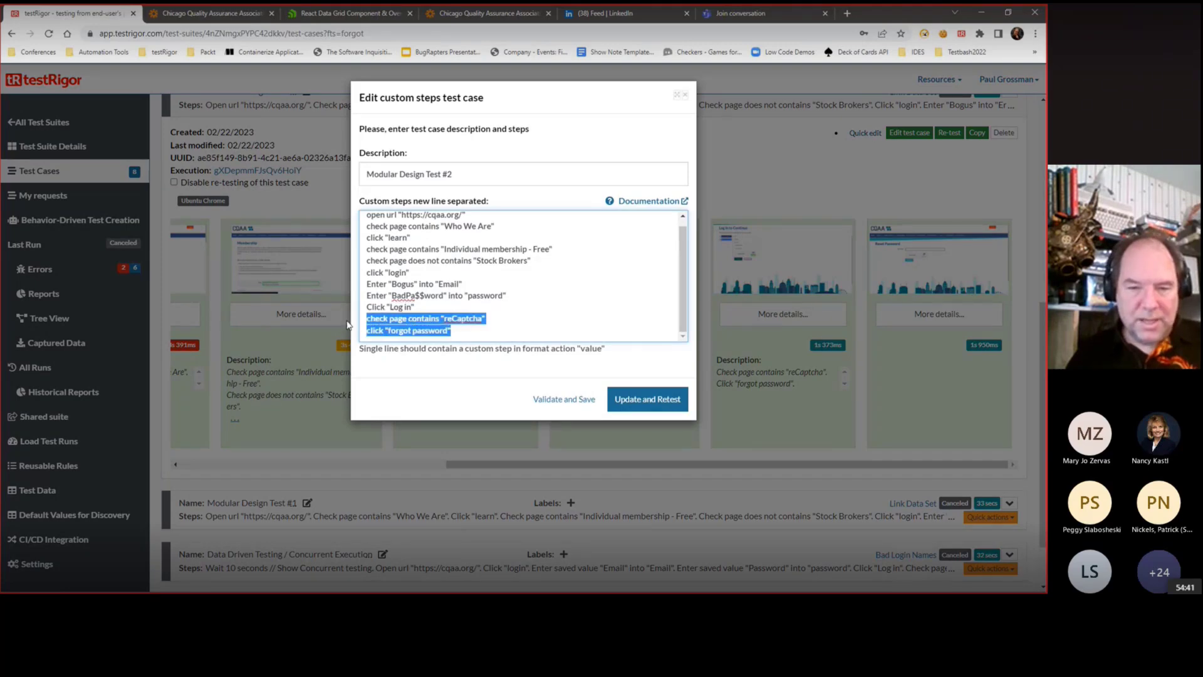
right_click(431, 322)
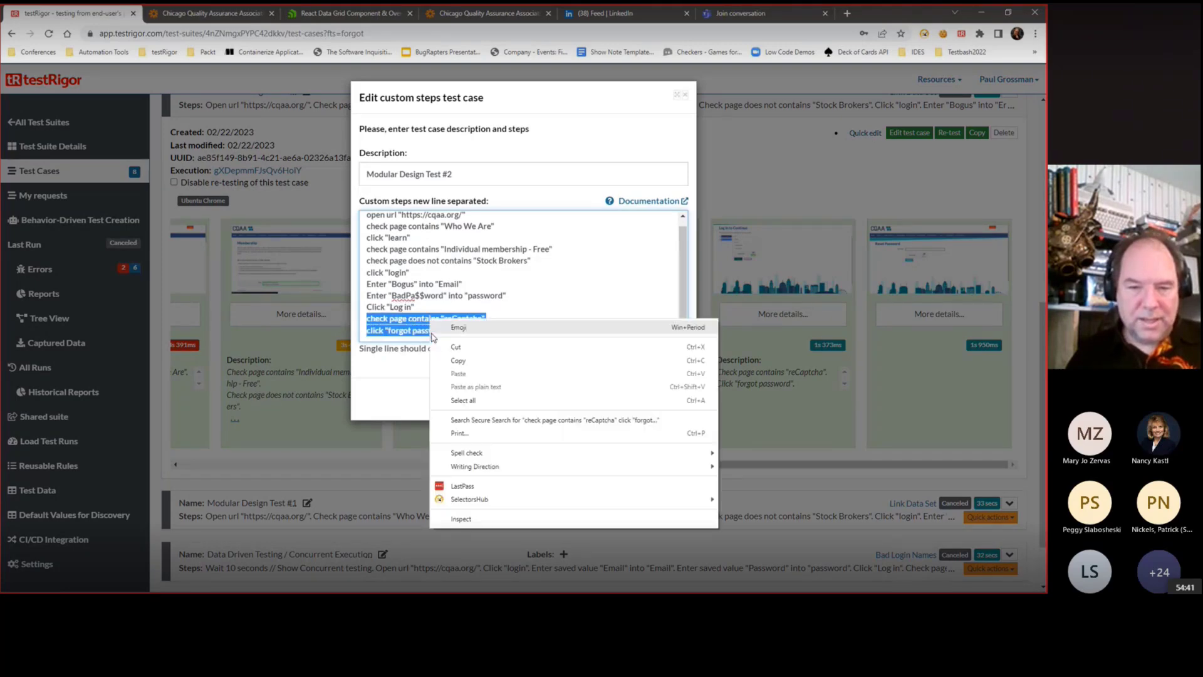
click(455, 361)
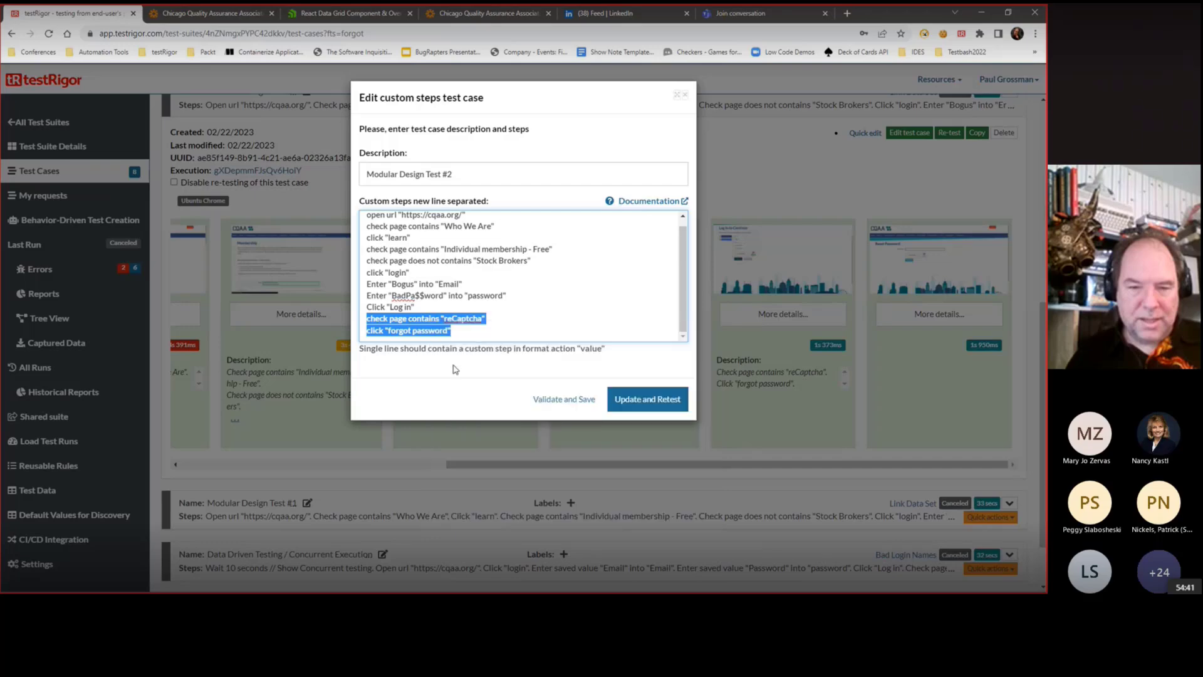
click(685, 100)
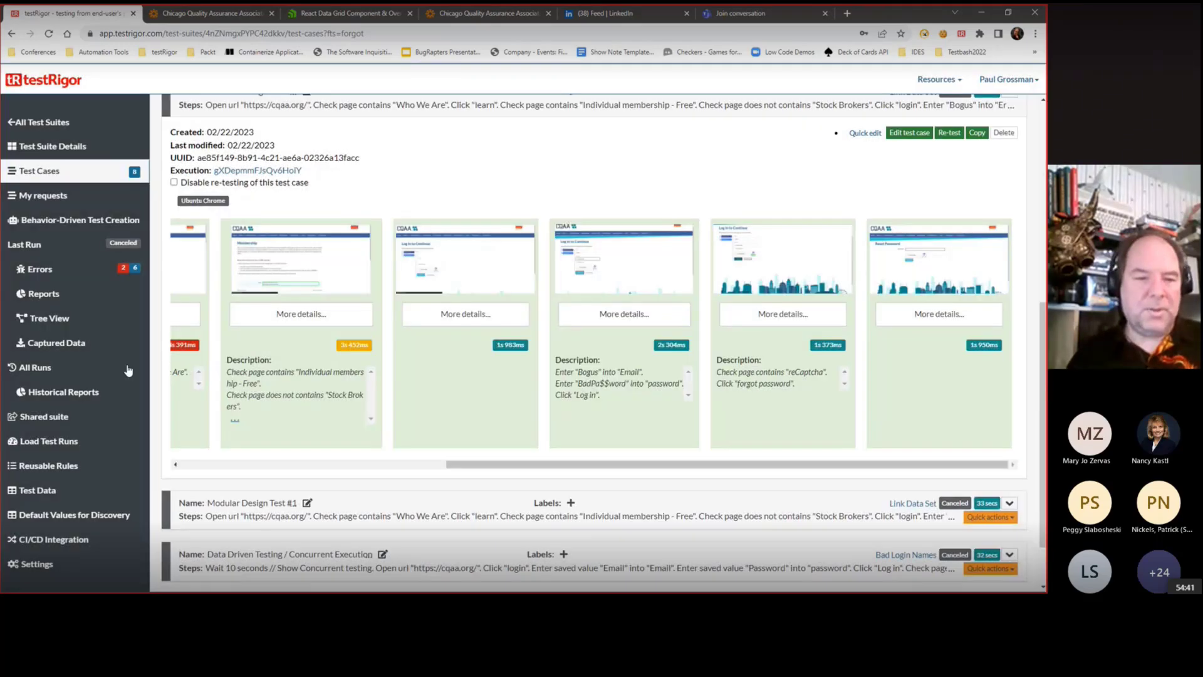
Step: Start a new reusable rule and paste the copied reCaptcha check and forgot password lines as its steps
click(60, 471)
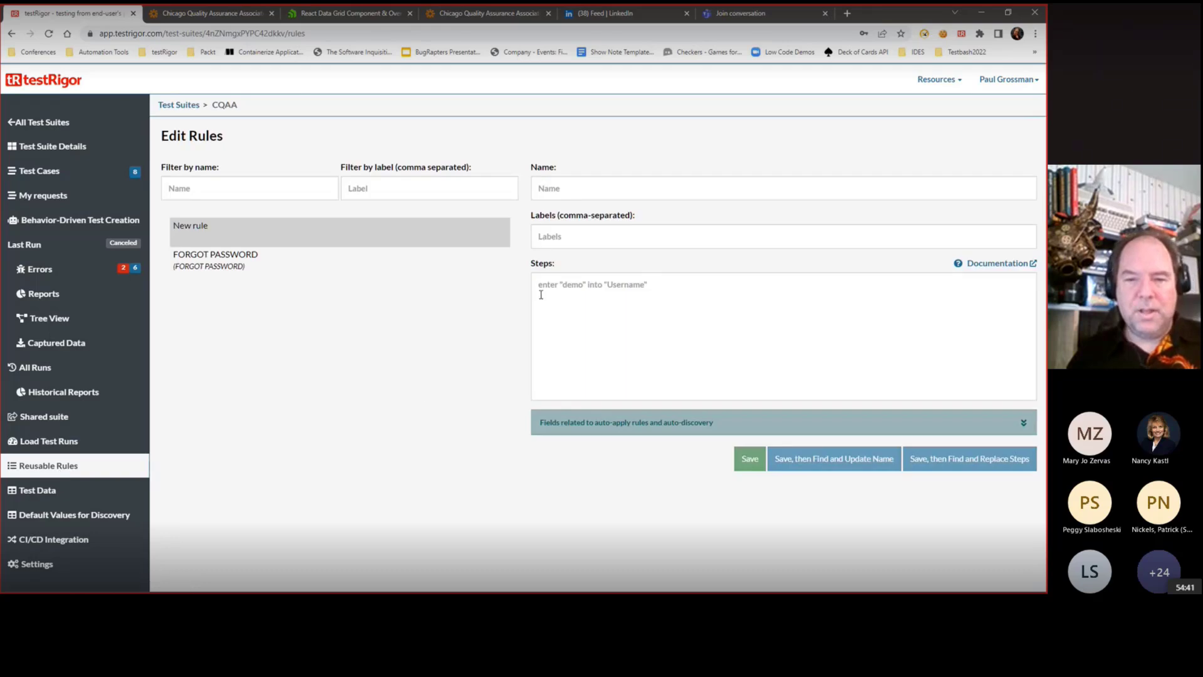
click(546, 287)
key(ctrl+v)
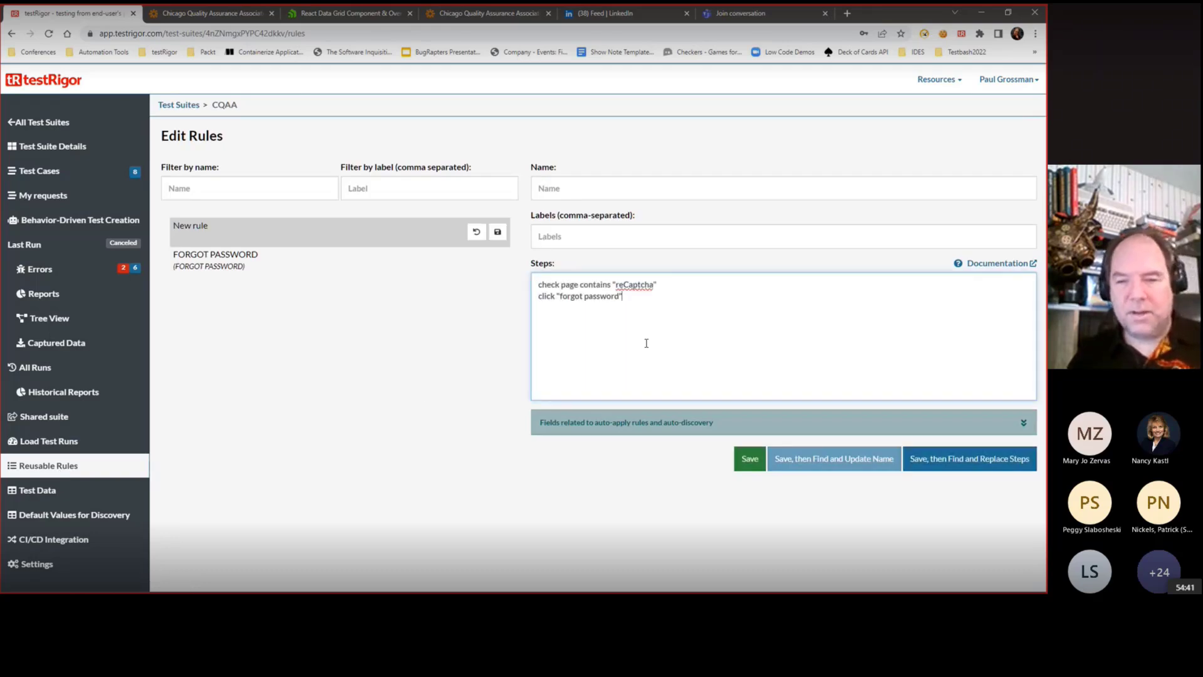
Step: Name the new rule CHECK FORGOT PASSWORD and reuse the same text as its label
click(577, 191)
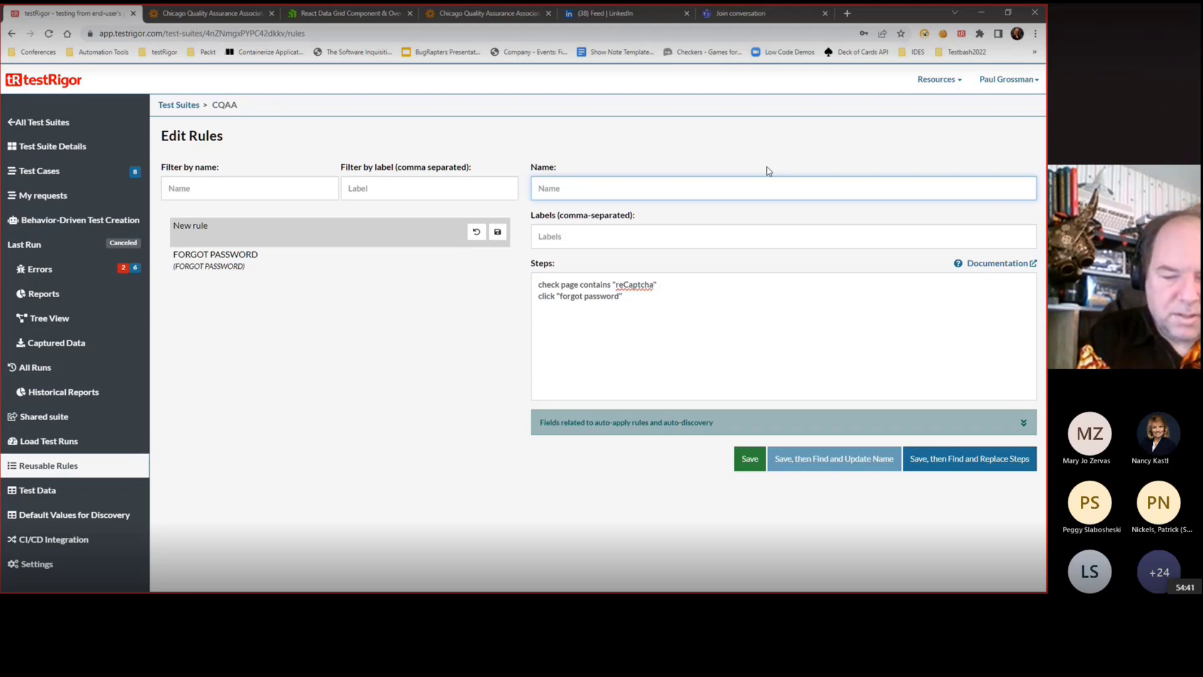
text(CHECK)
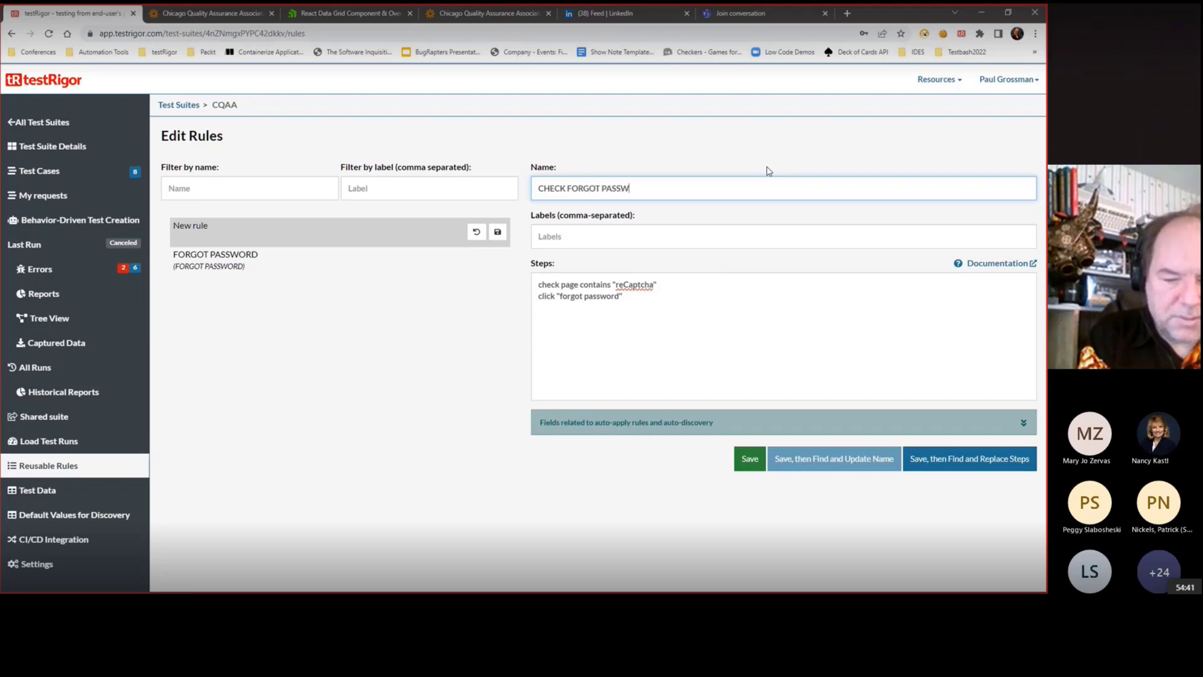
text(FORGOT PASSWORD)
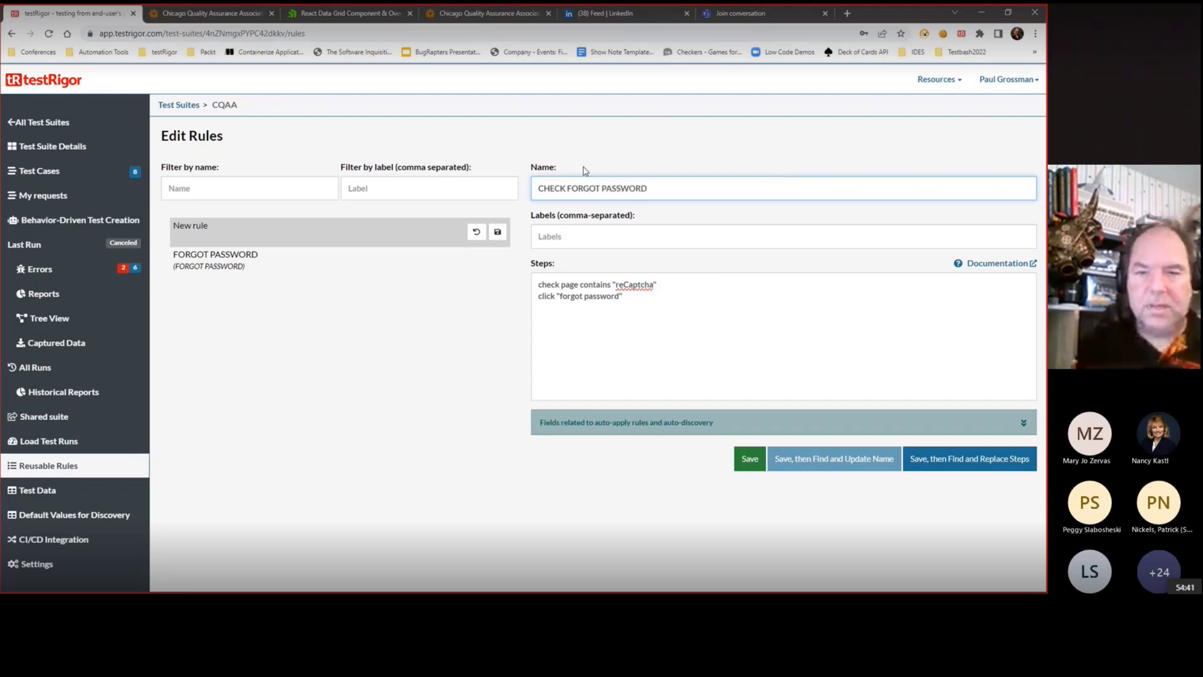
drag(663, 192, 476, 178)
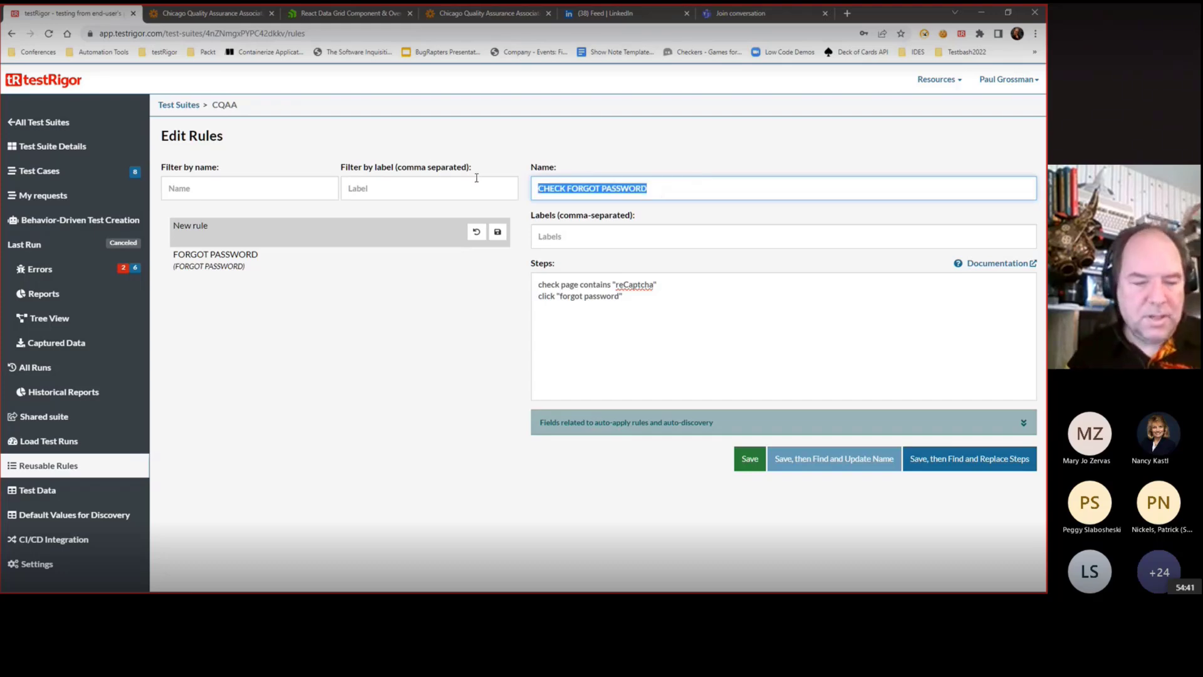
click(552, 231)
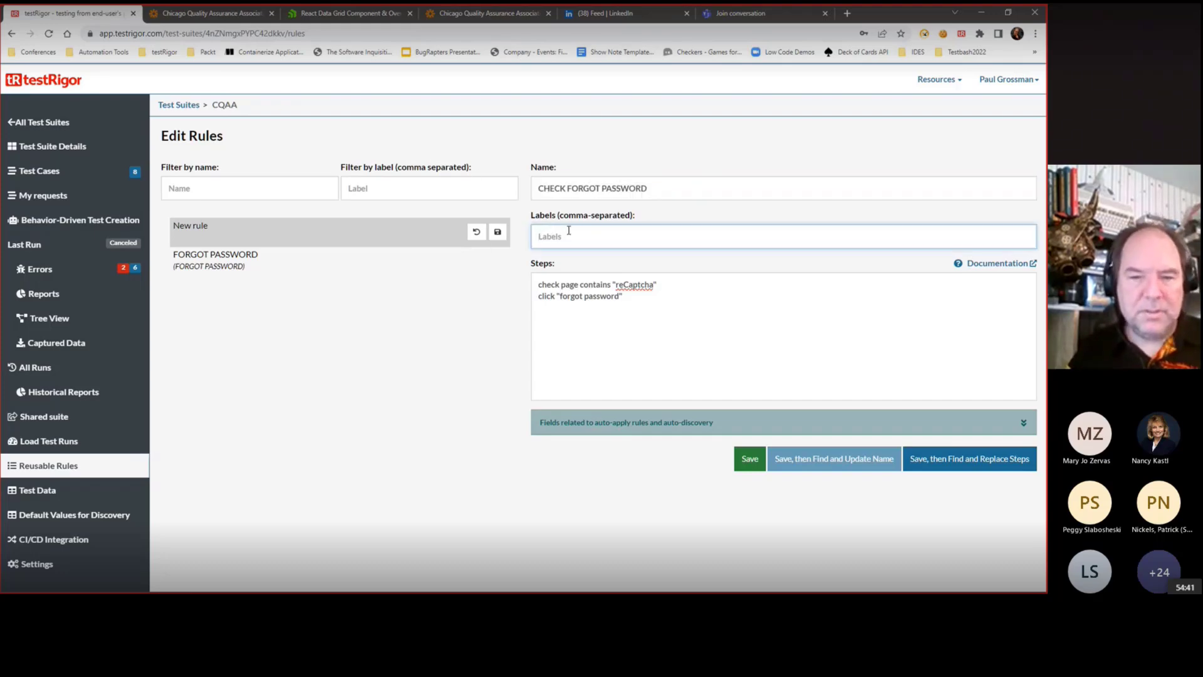
key(ctrl+v)
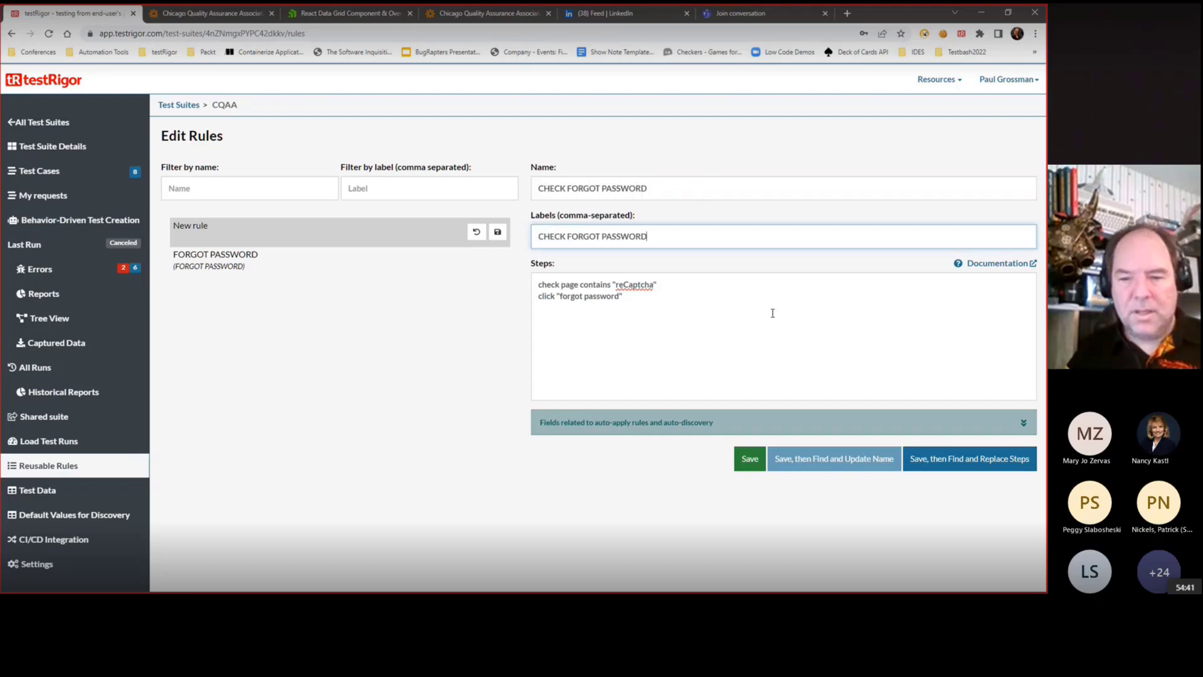
Step: Save the rule with find and replace of steps, keeping all found test cases selected for replacement
click(968, 464)
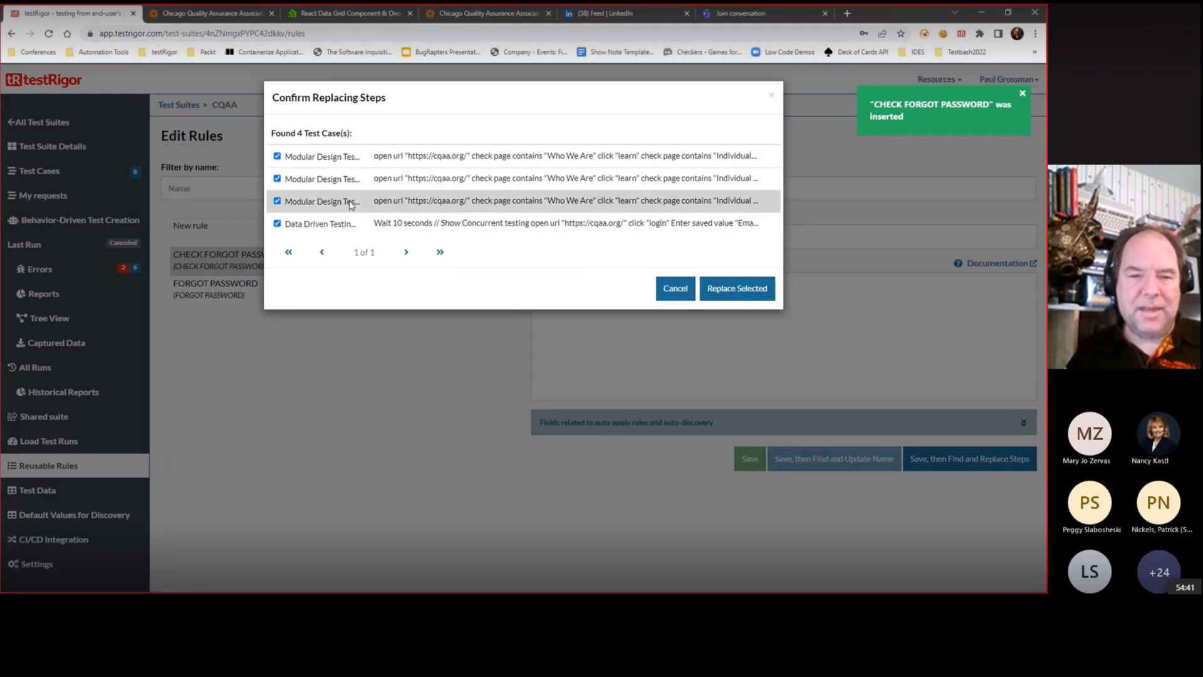
click(277, 223)
click(277, 224)
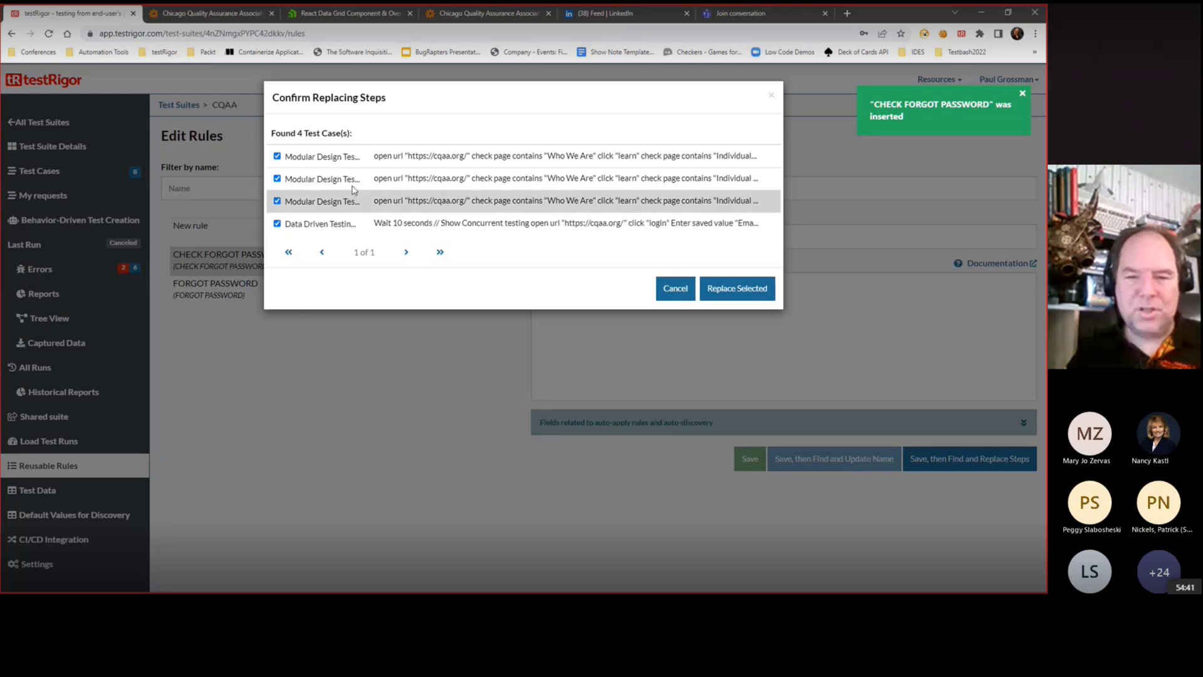
click(737, 288)
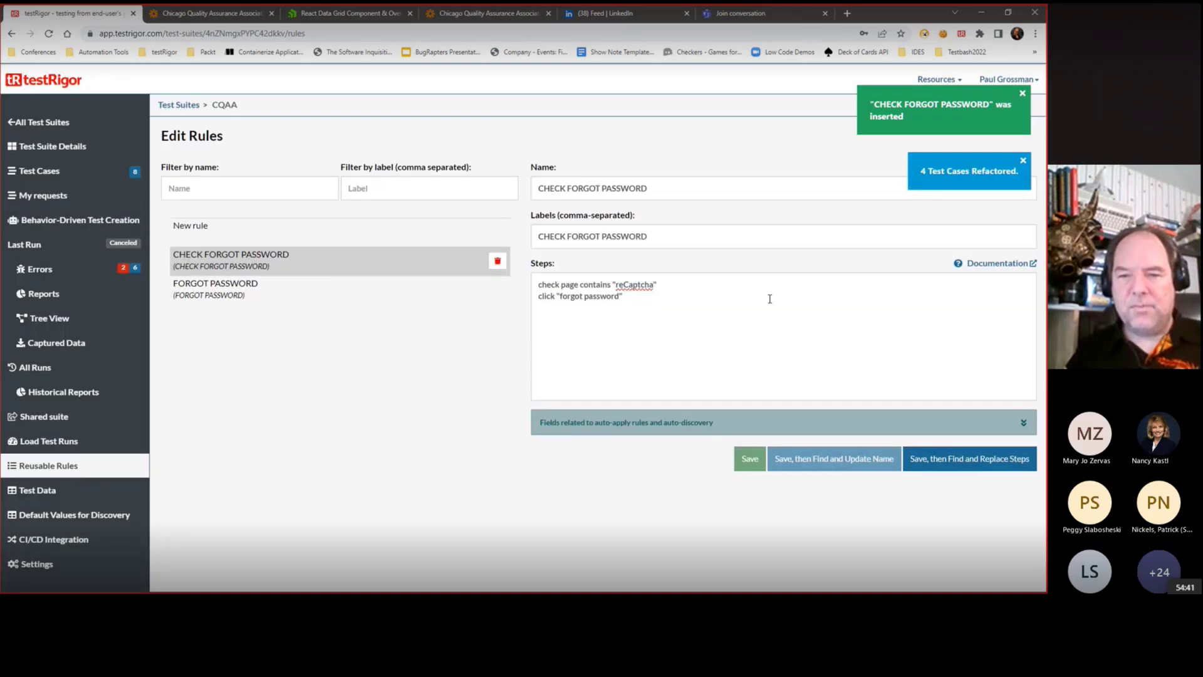
Step: Review the custom steps of the Validate CQAA Website test case down to the last line, leaving it unedited
click(44, 171)
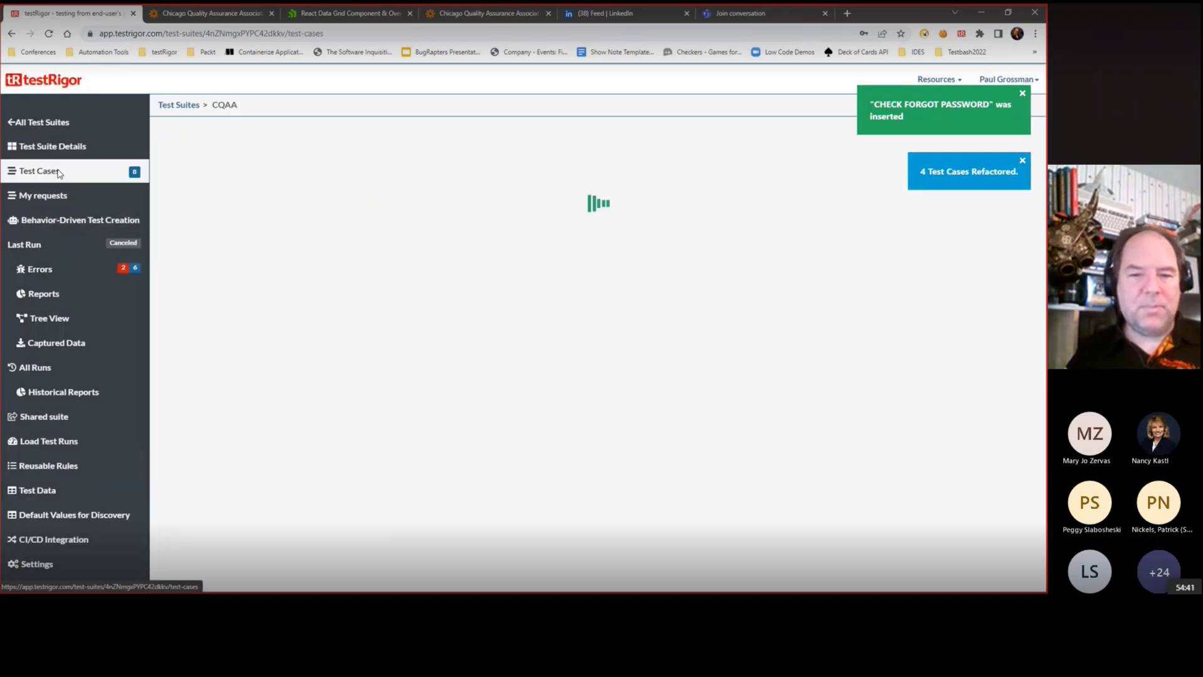
scroll(846, 489, down, 5)
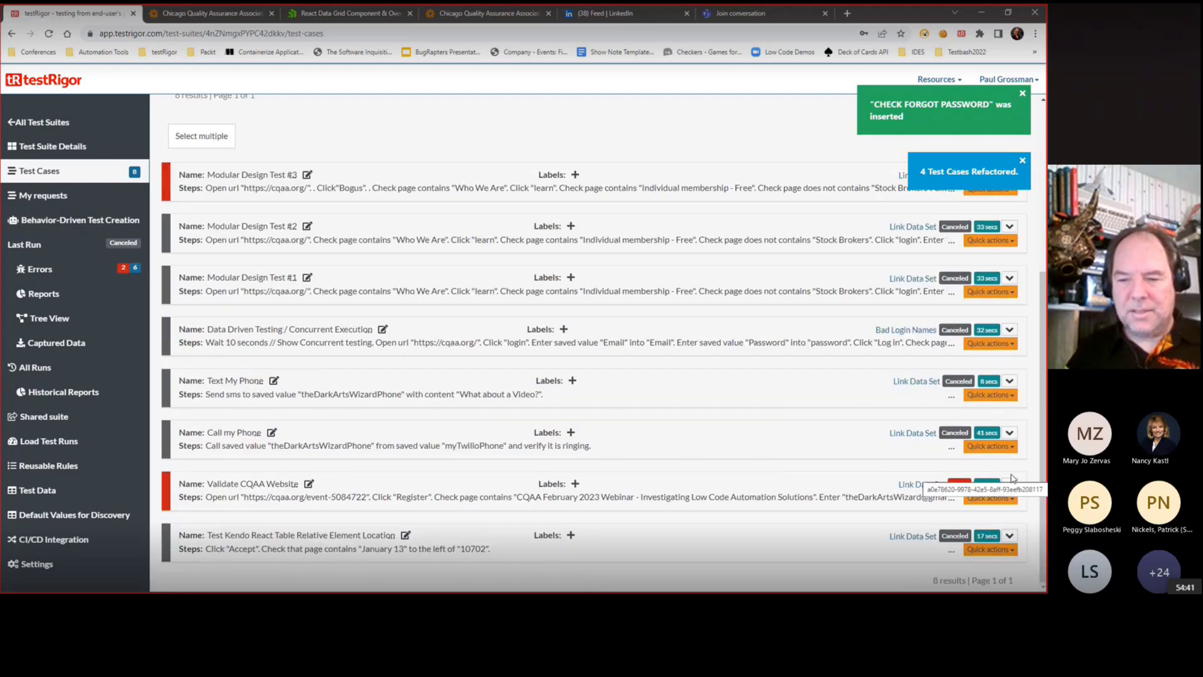
click(1009, 484)
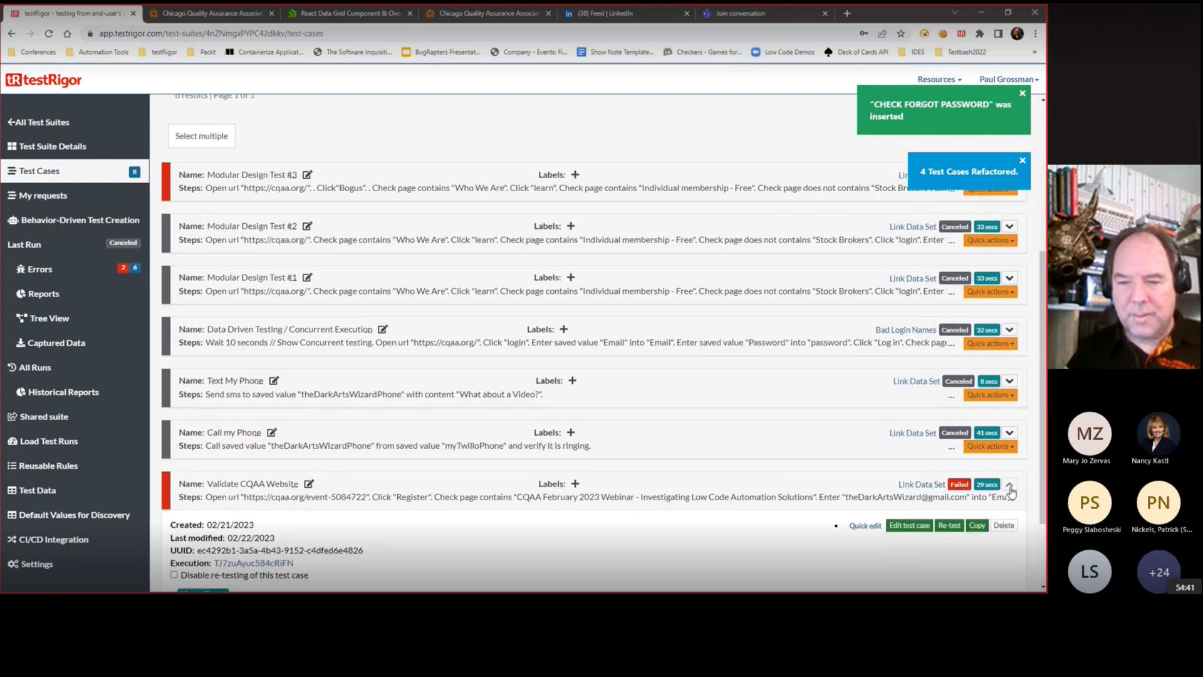
click(867, 525)
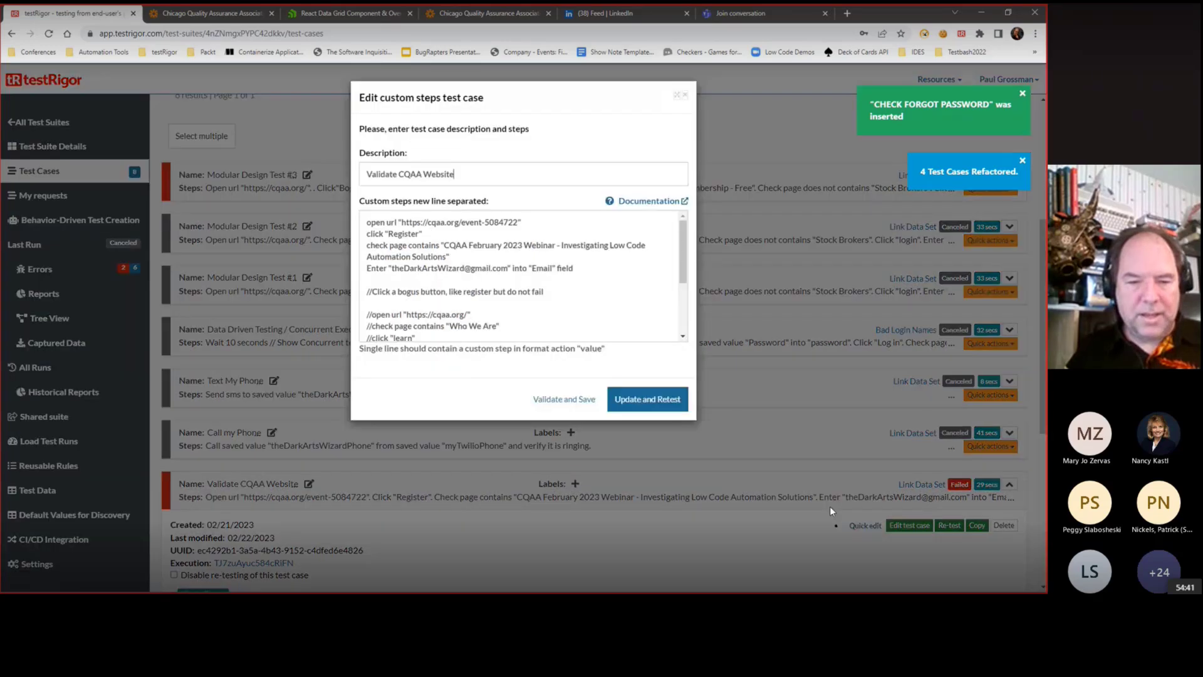
scroll(663, 274, down, 4)
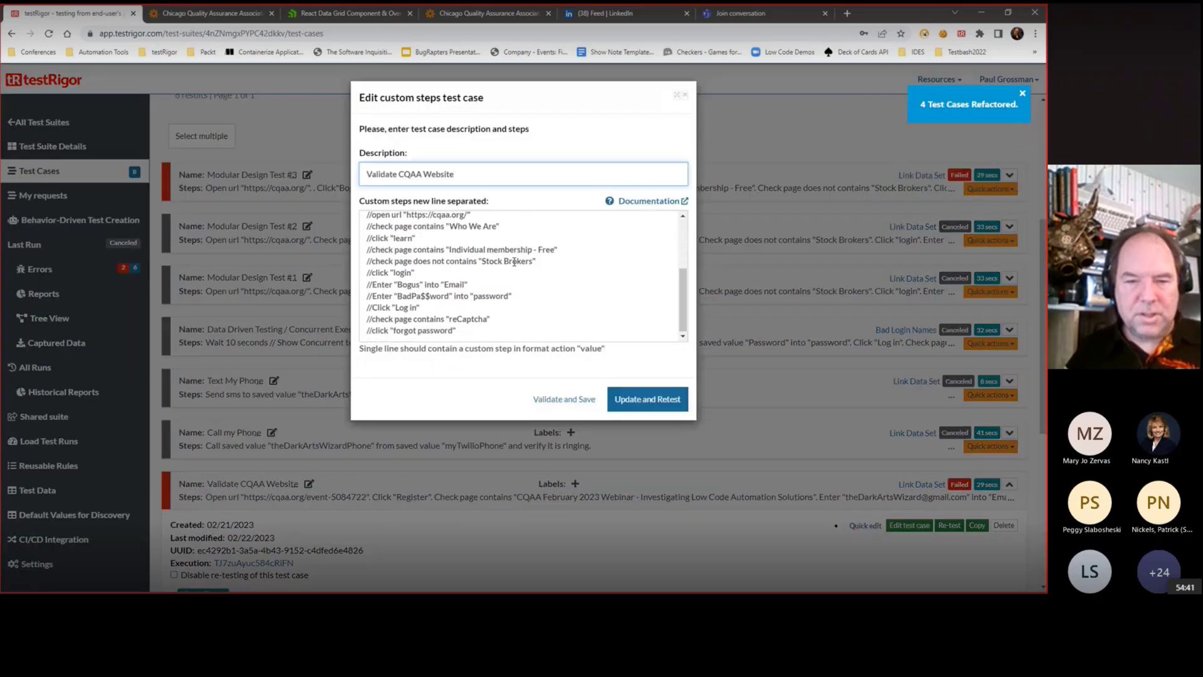
scroll(626, 276, up, 4)
click(685, 97)
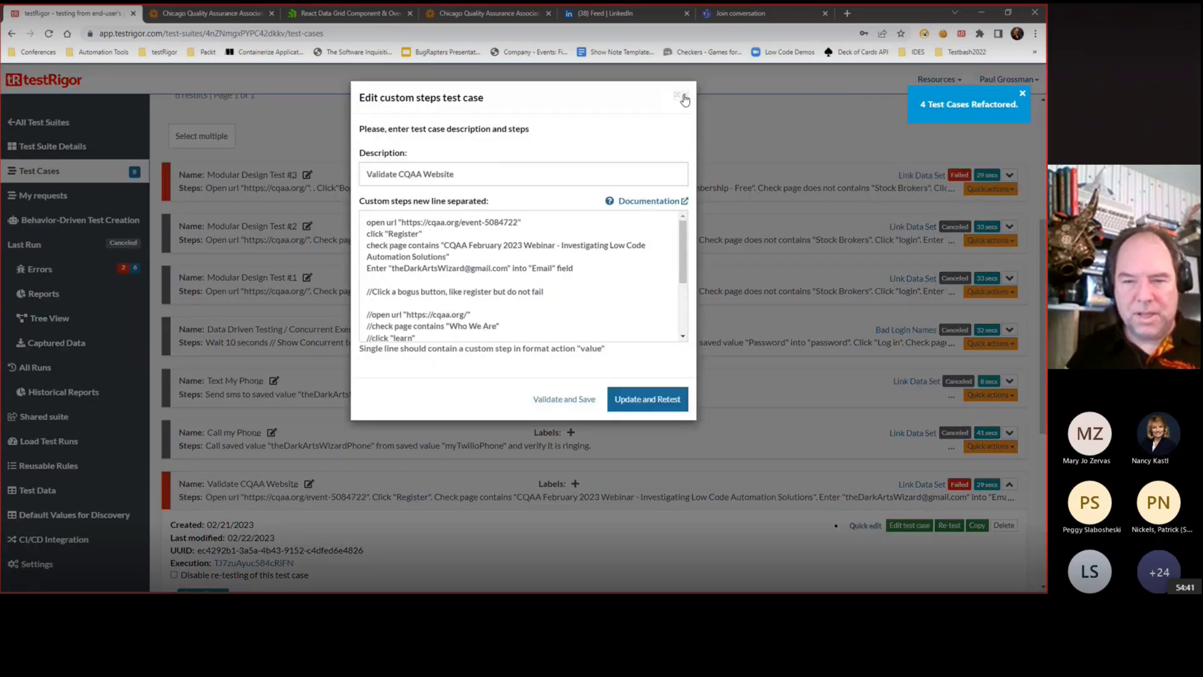
Step: Inspect the custom steps of Modular Design Test #3, highlighting the CHECK FORGOT PASSWORD line, and leave the test case unedited
scroll(569, 422, down, 5)
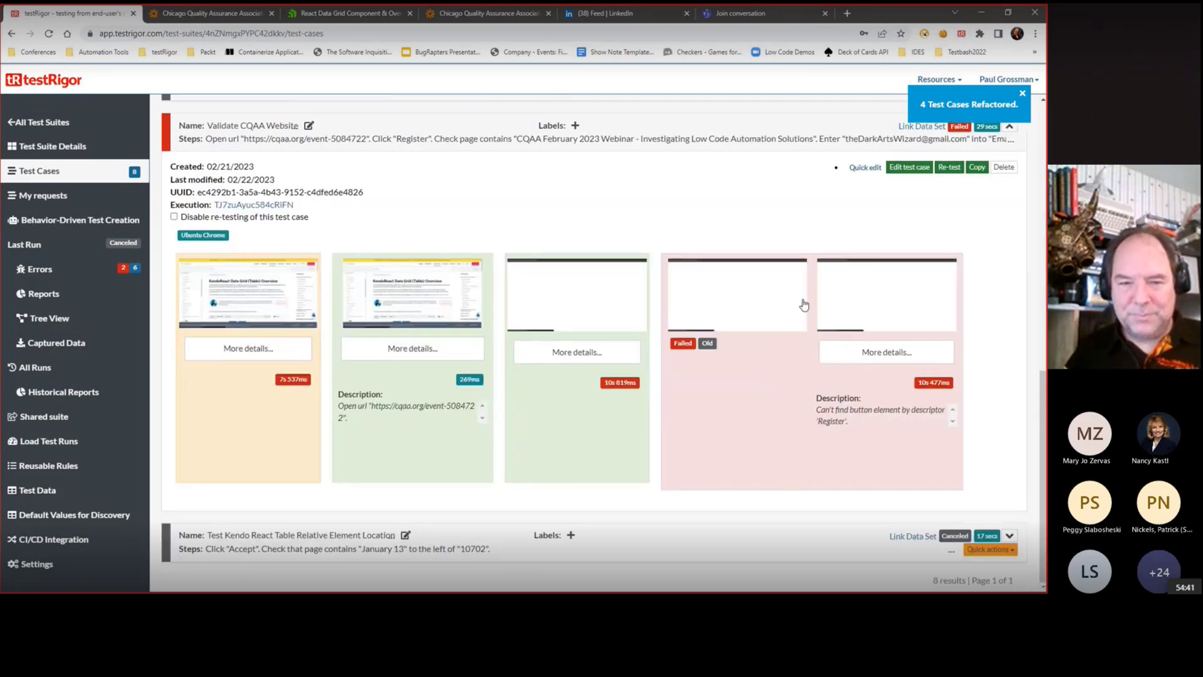
scroll(804, 304, up, 10)
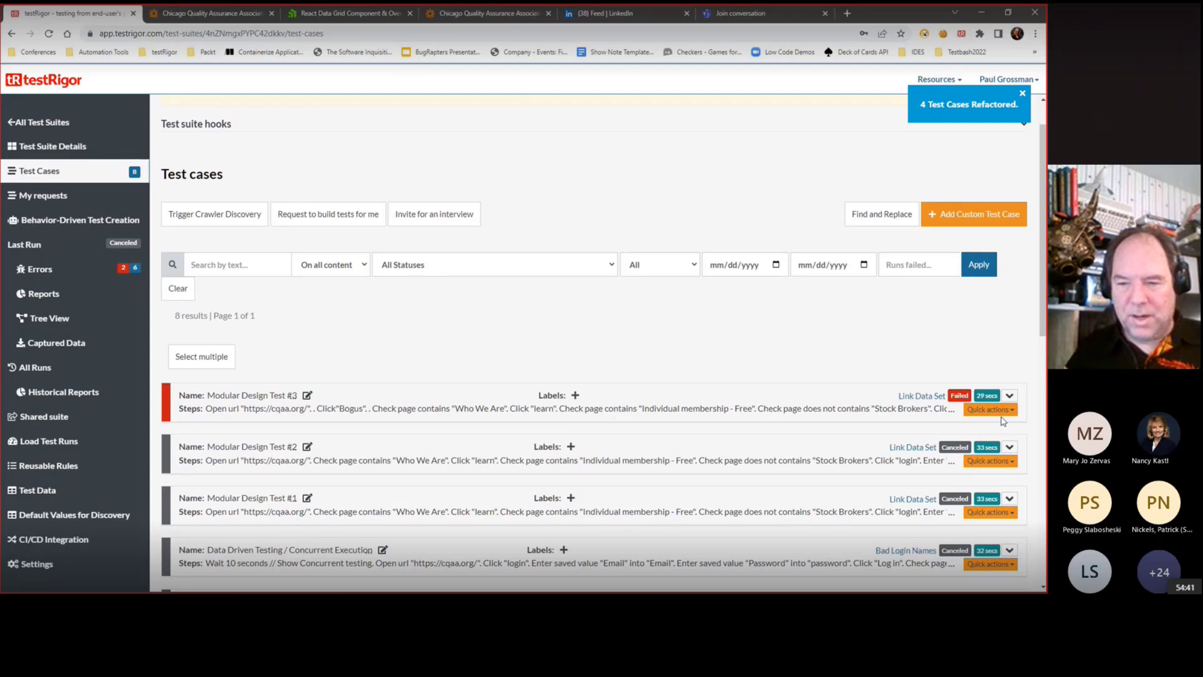
click(1009, 396)
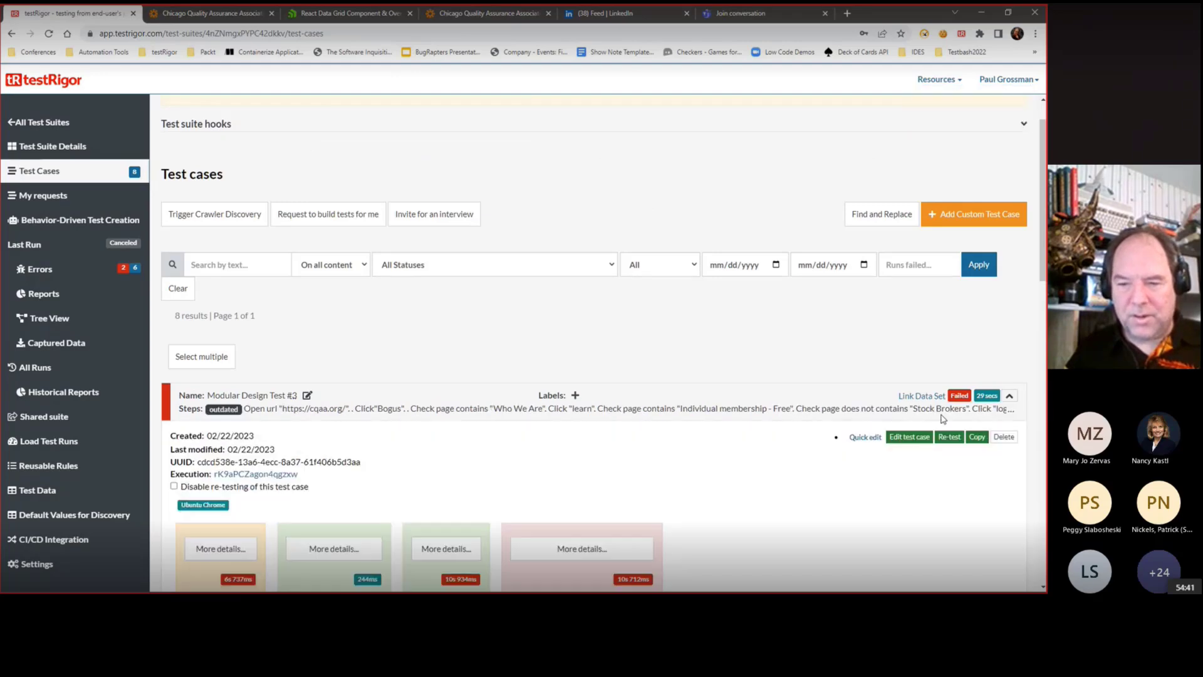
click(867, 437)
scroll(468, 305, down, 1)
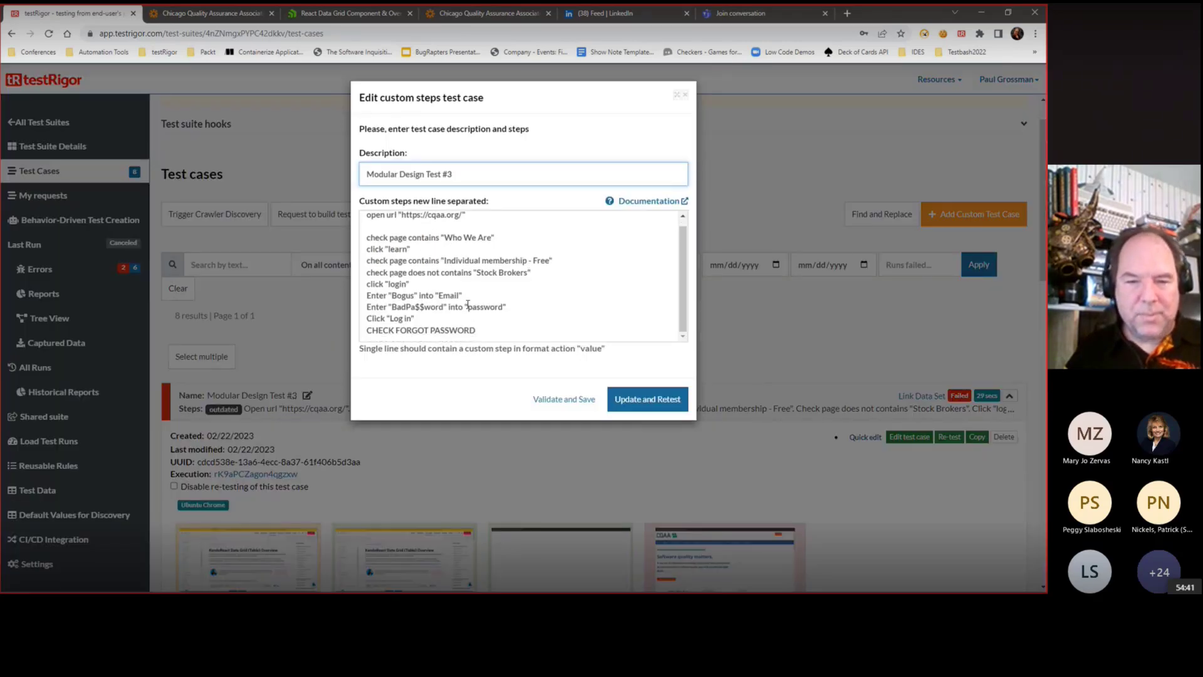
drag(502, 329, 329, 331)
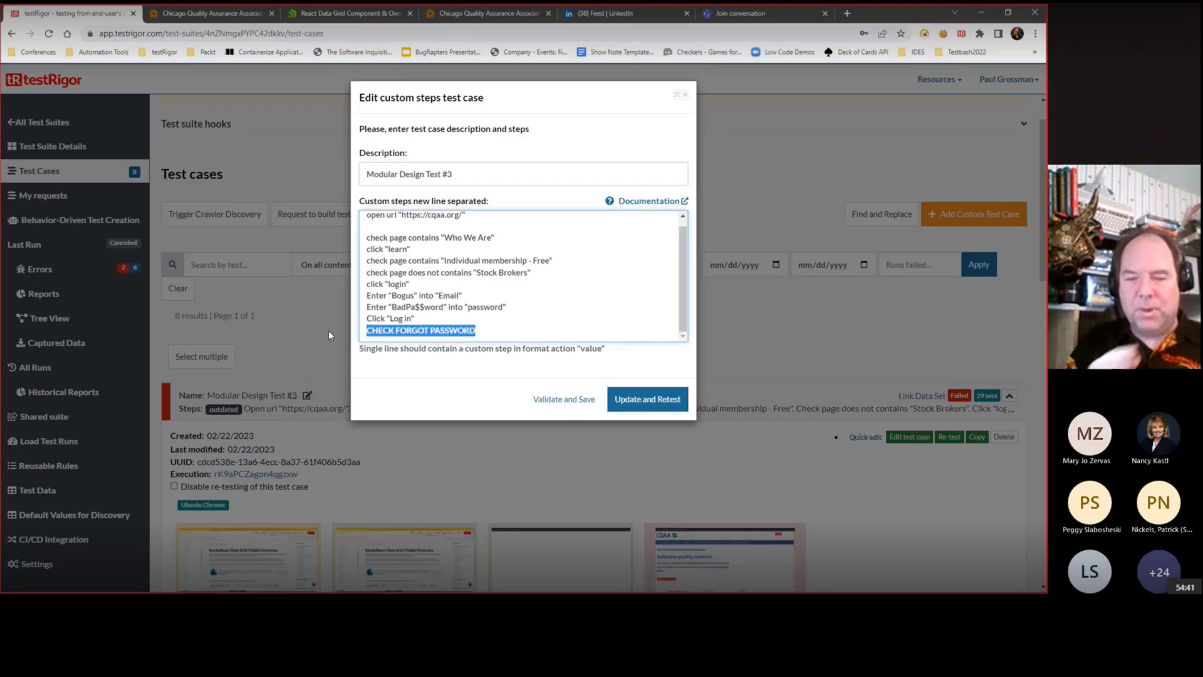
click(685, 95)
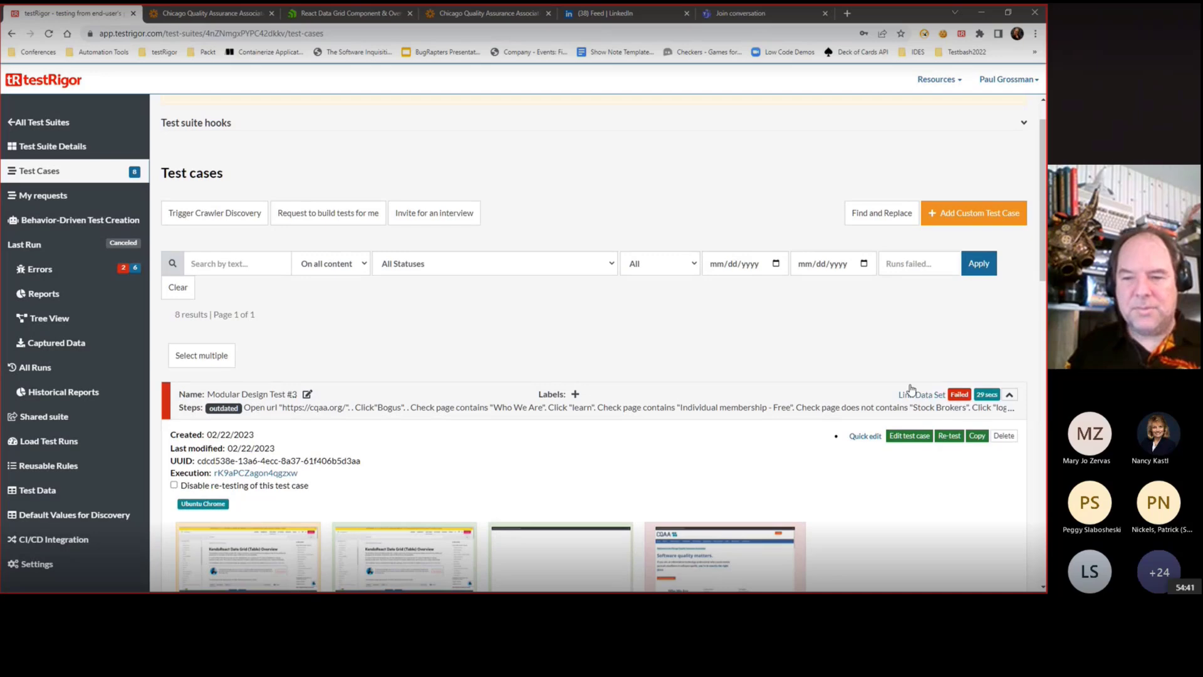
Step: Inspect the custom steps of Modular Design Test #2, highlighting its CHECK FORGOT PASSWORD line, without editing the test case
scroll(910, 389, down, 6)
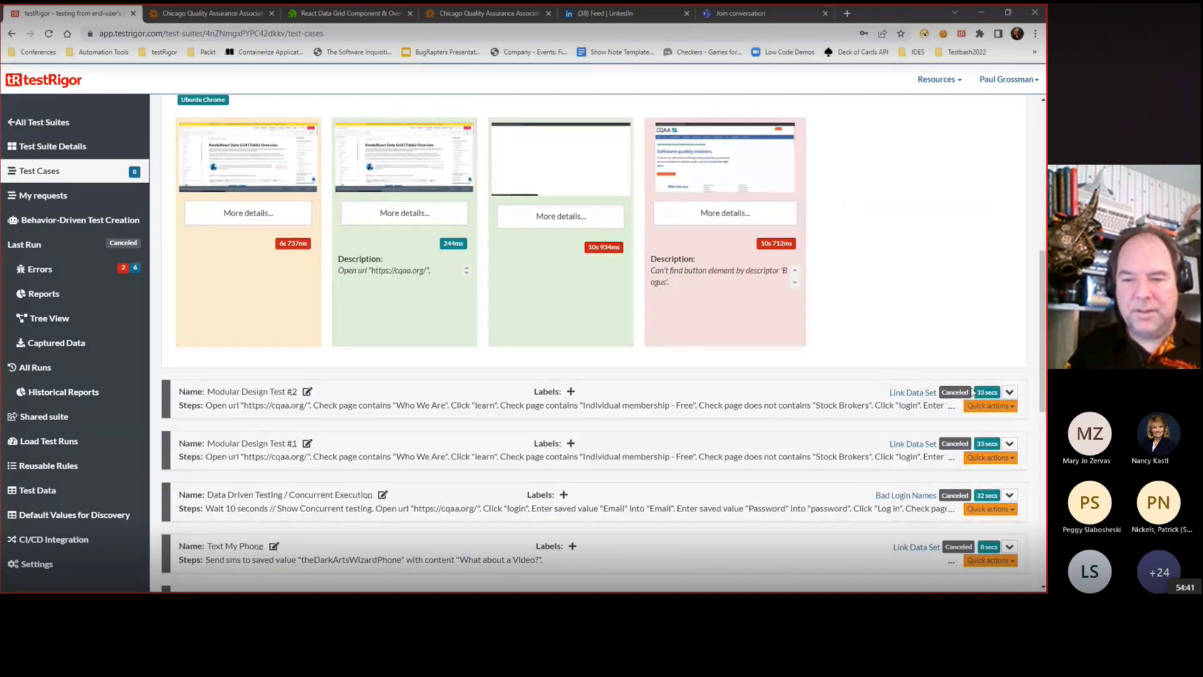
click(1012, 409)
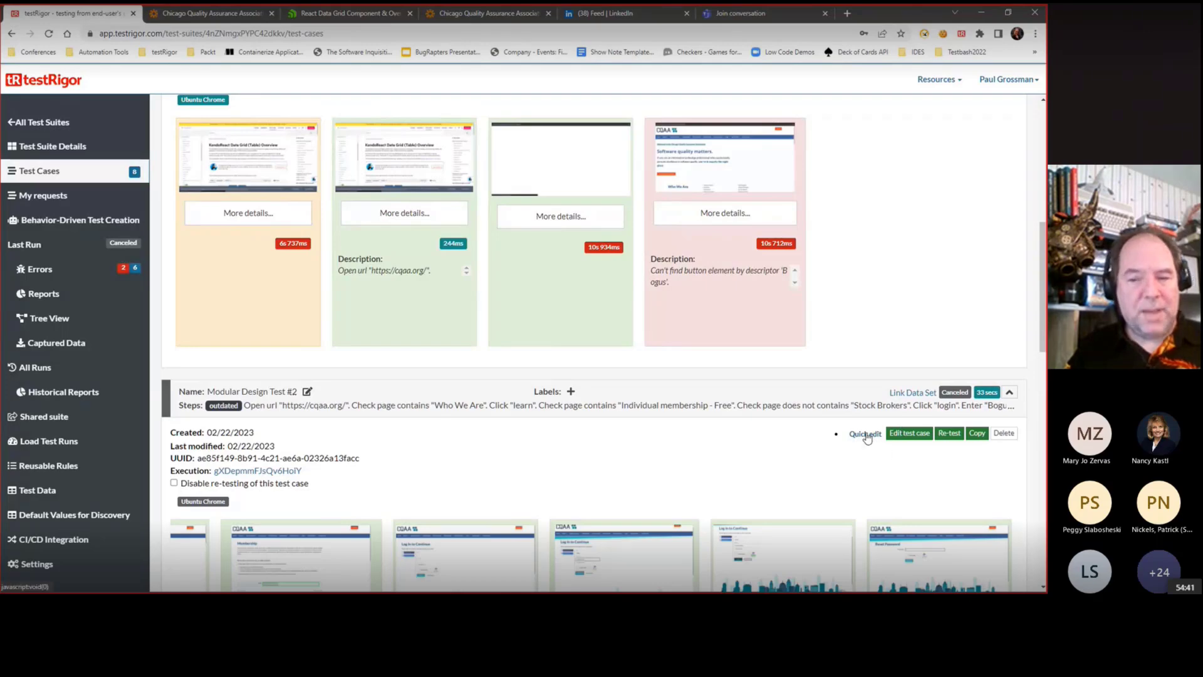
click(865, 434)
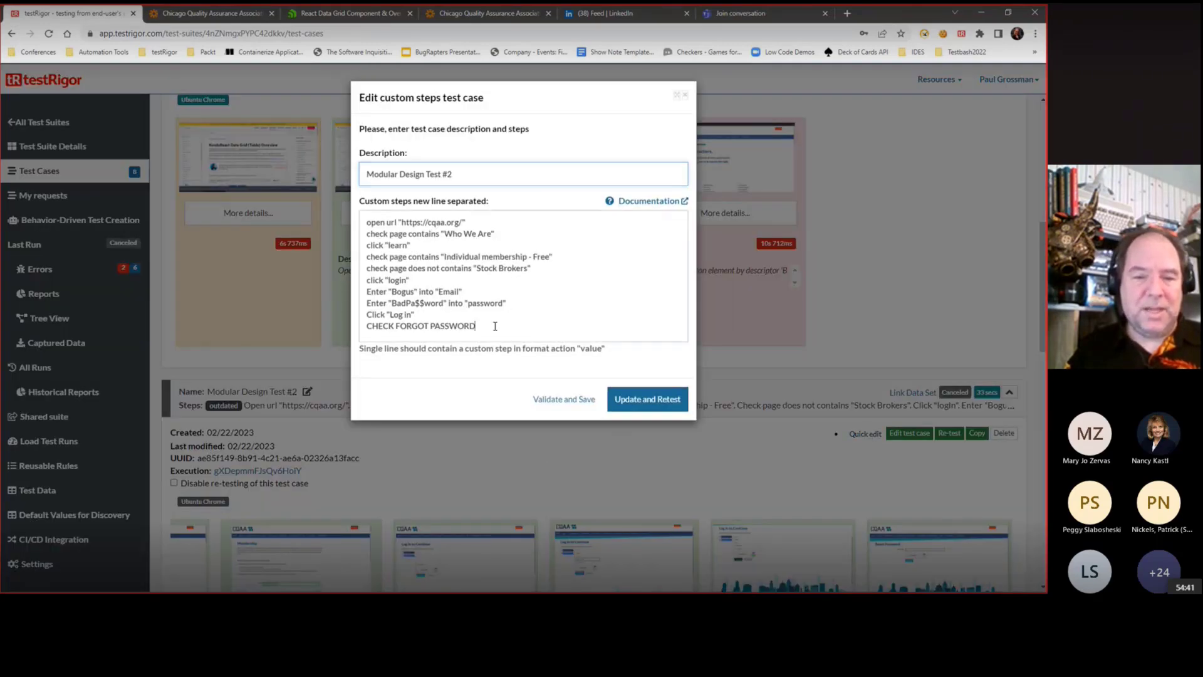
drag(495, 327, 309, 324)
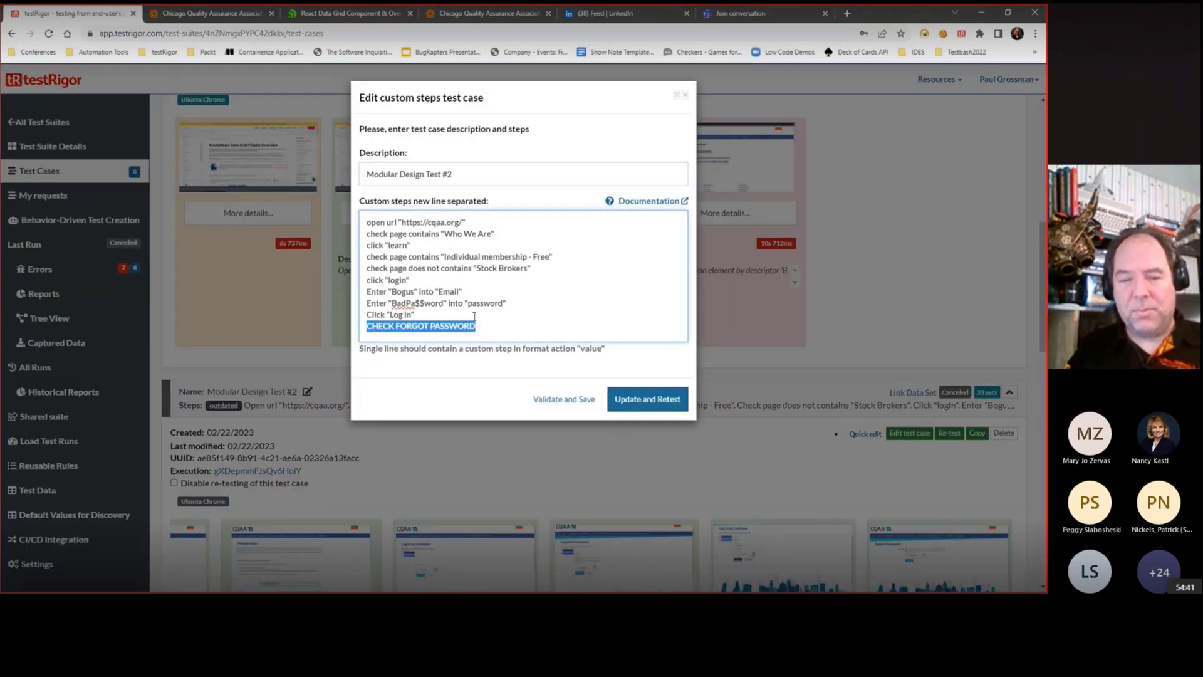
click(686, 95)
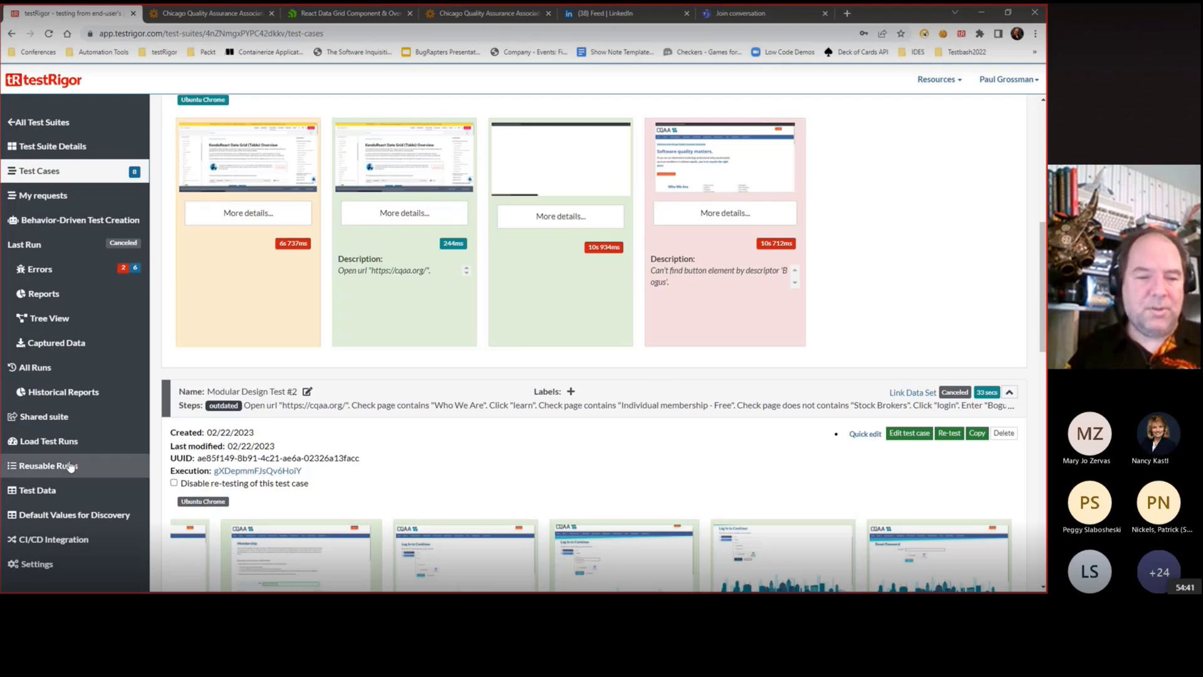
Step: Review the steps stored in the CHECK FORGOT PASSWORD reusable rule, without saving any change
click(35, 469)
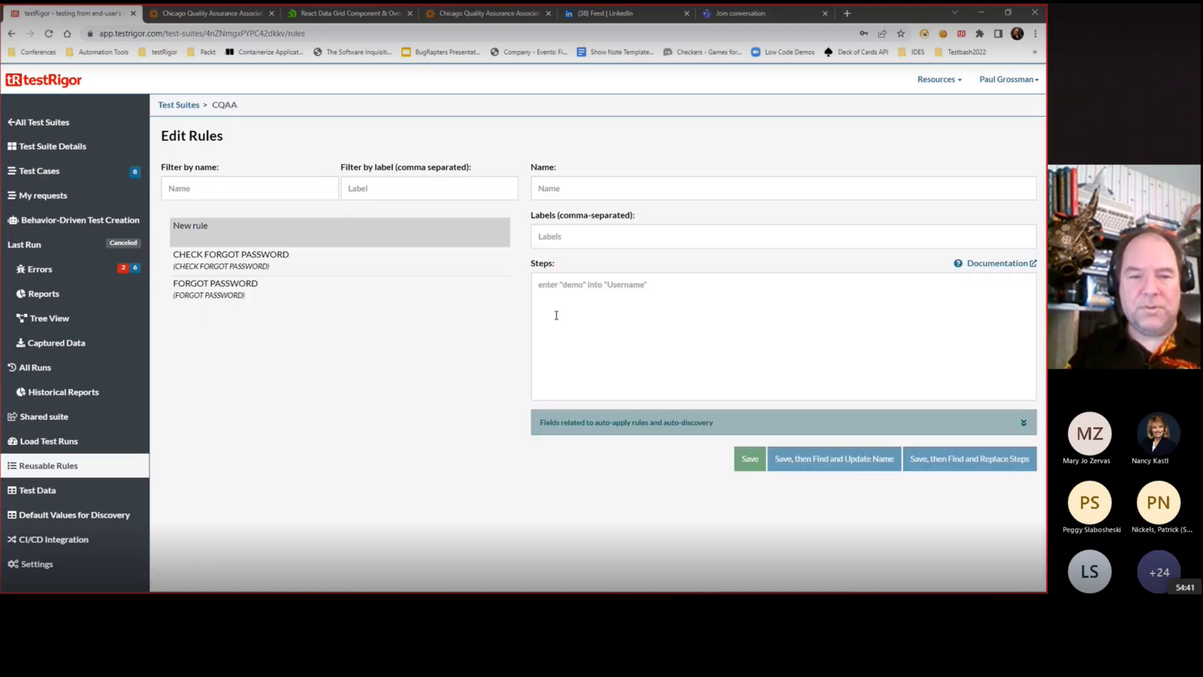
click(255, 271)
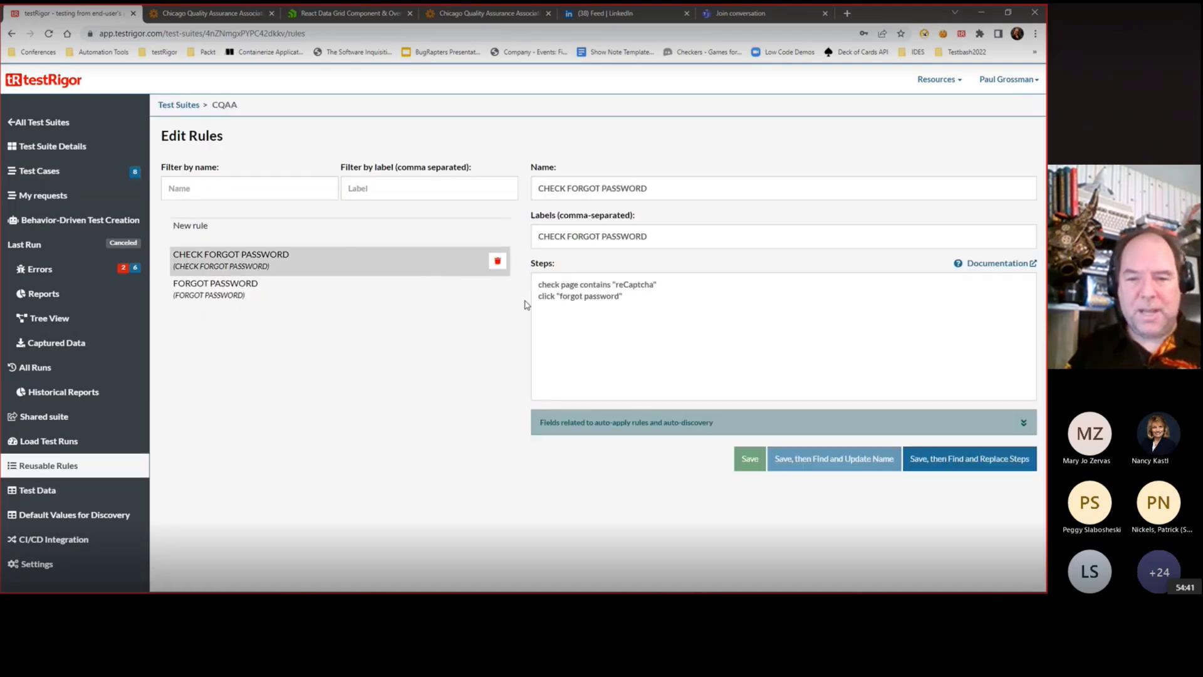
click(667, 301)
key(ctrl+a)
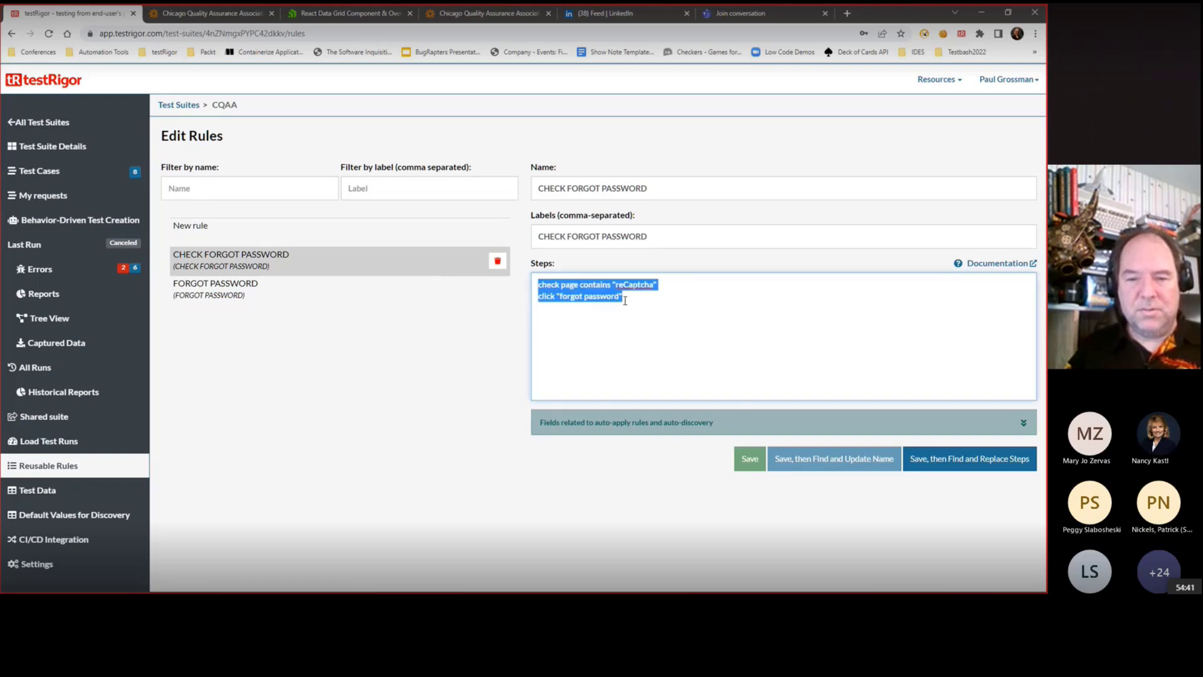
click(684, 282)
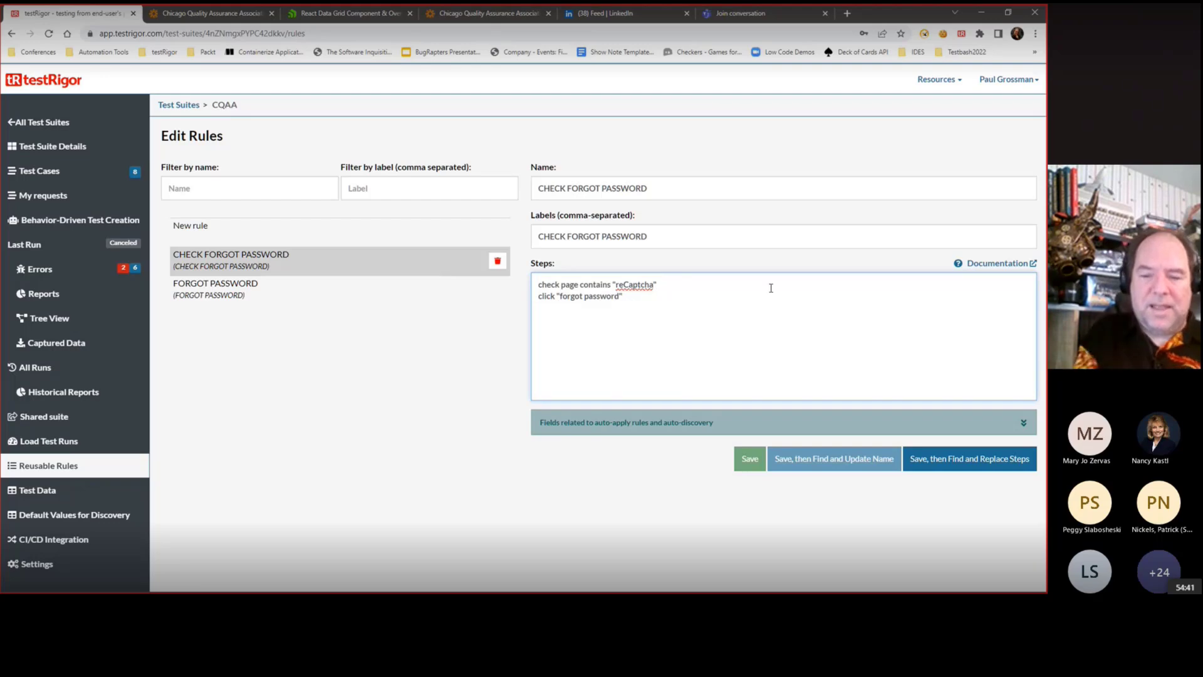
key(Return)
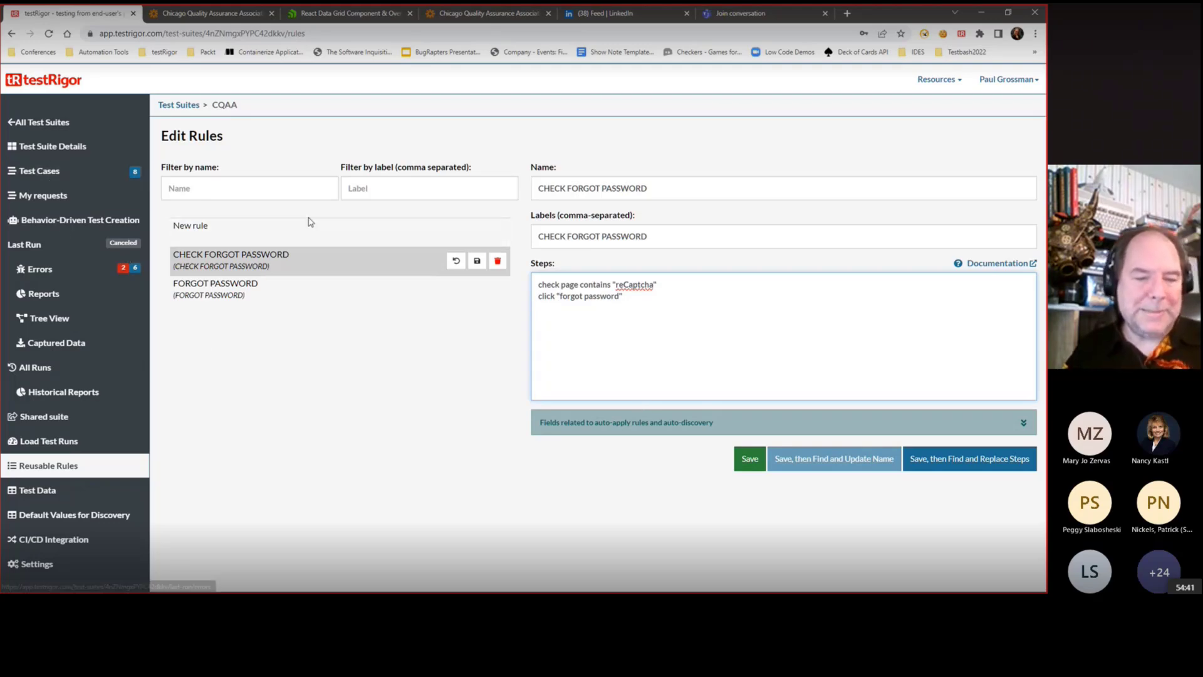
key(alt+Tab)
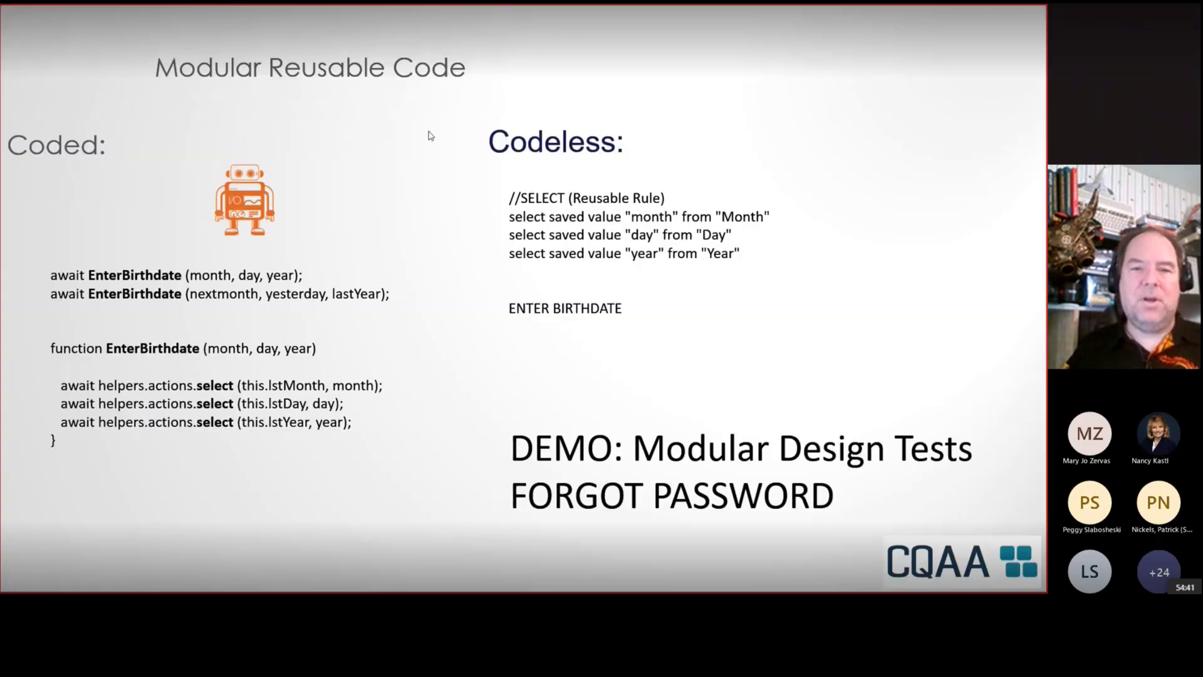
click(428, 138)
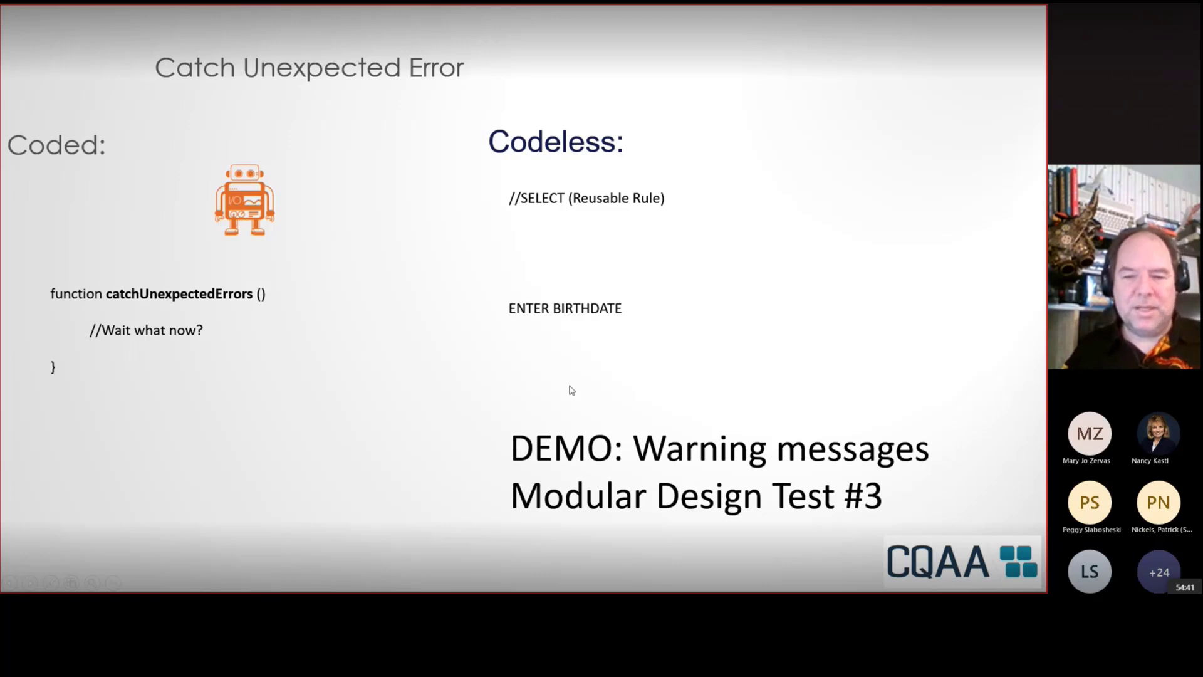
key(alt+Tab)
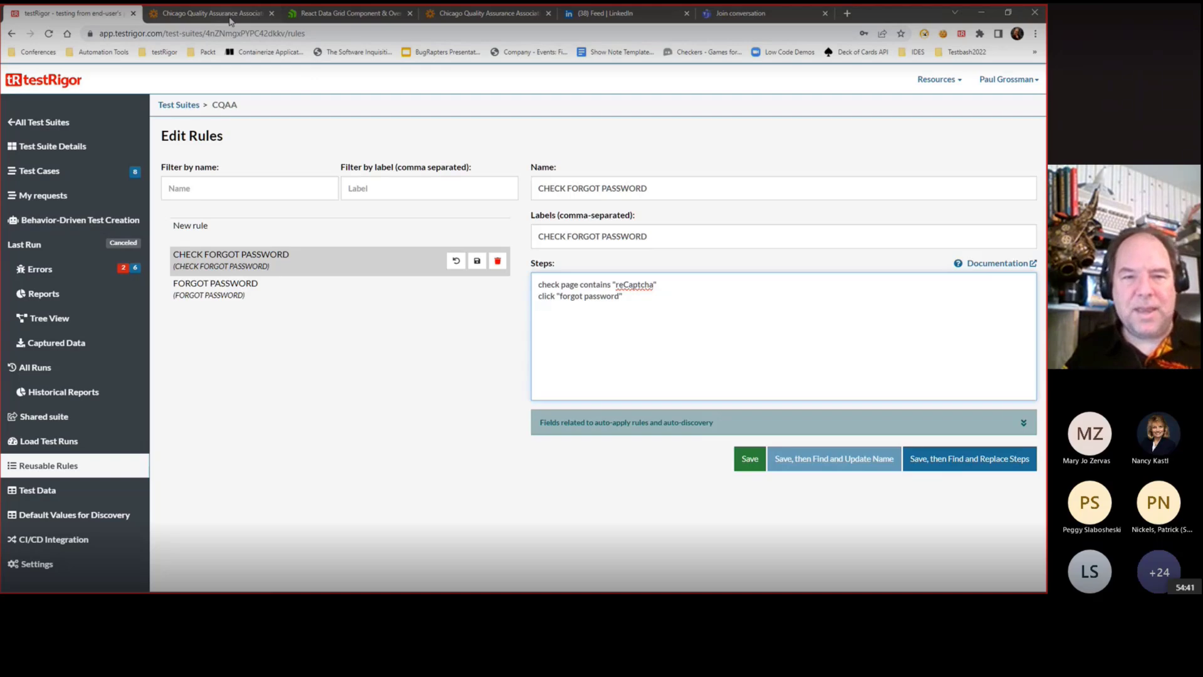
Step: Open Modular Design Test #2 from the test case list on its own full edit page
click(44, 181)
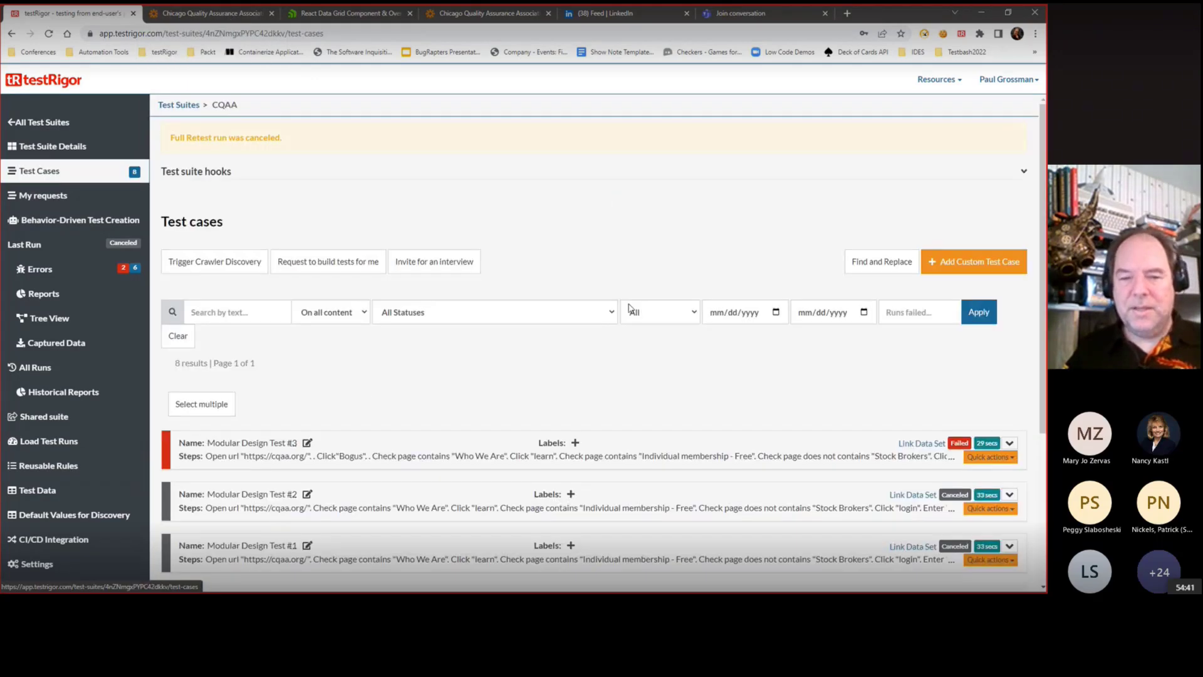
scroll(740, 368, down, 4)
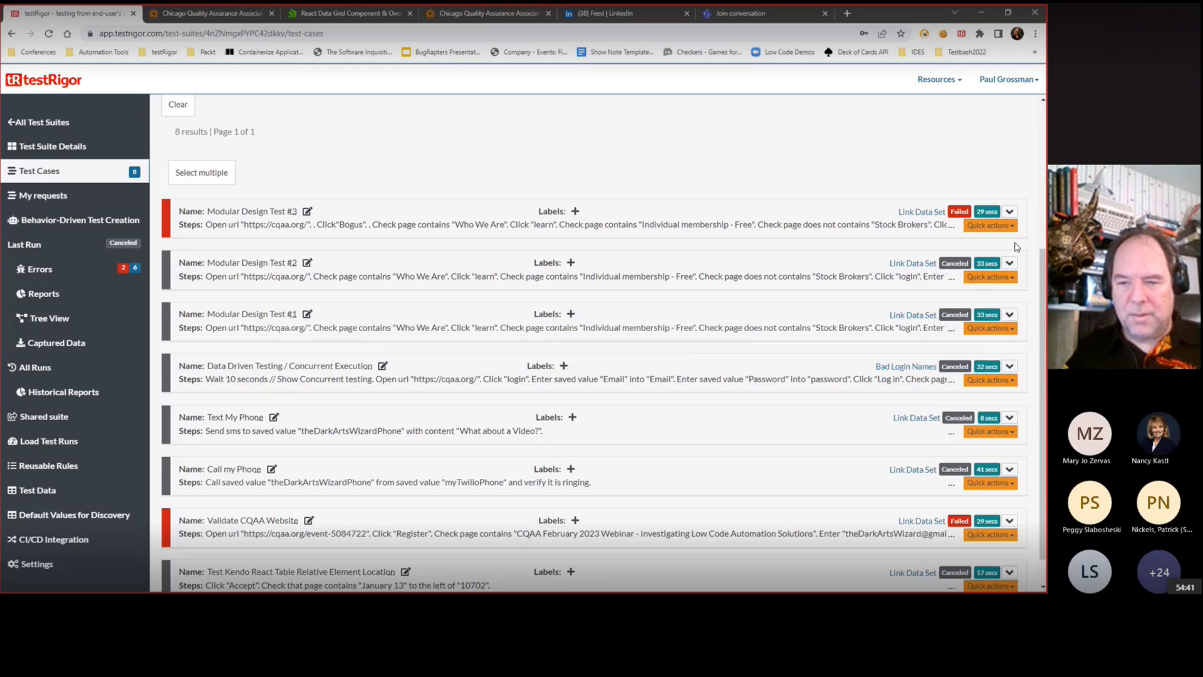
click(1009, 263)
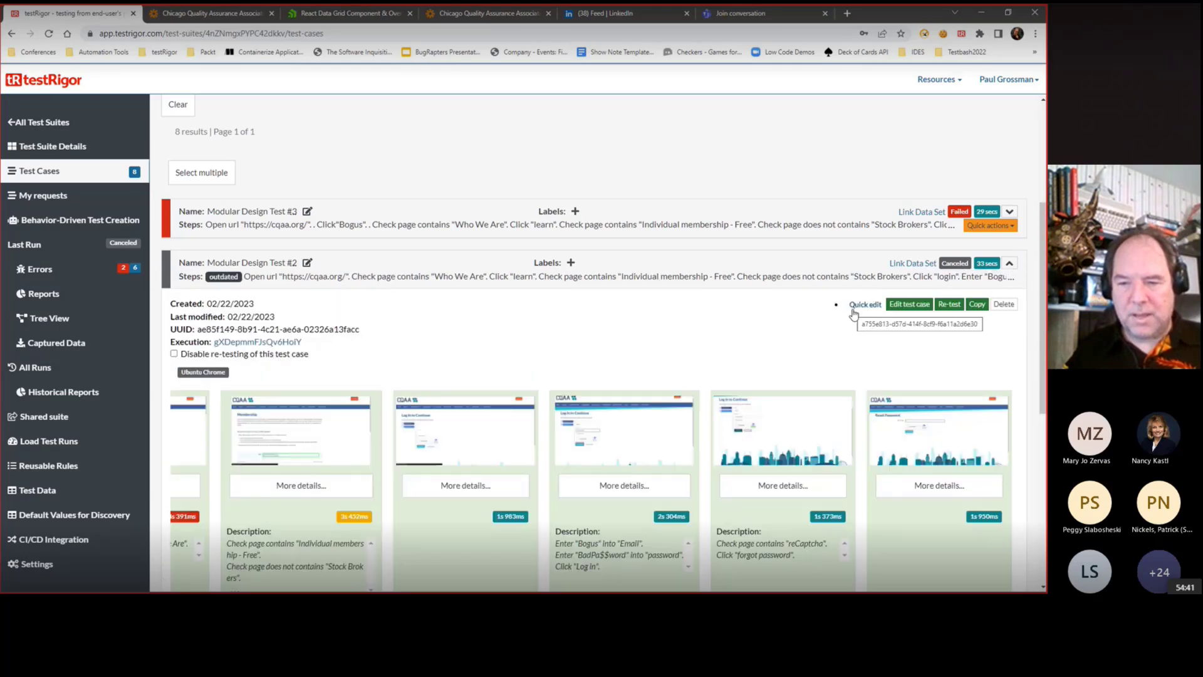
click(902, 304)
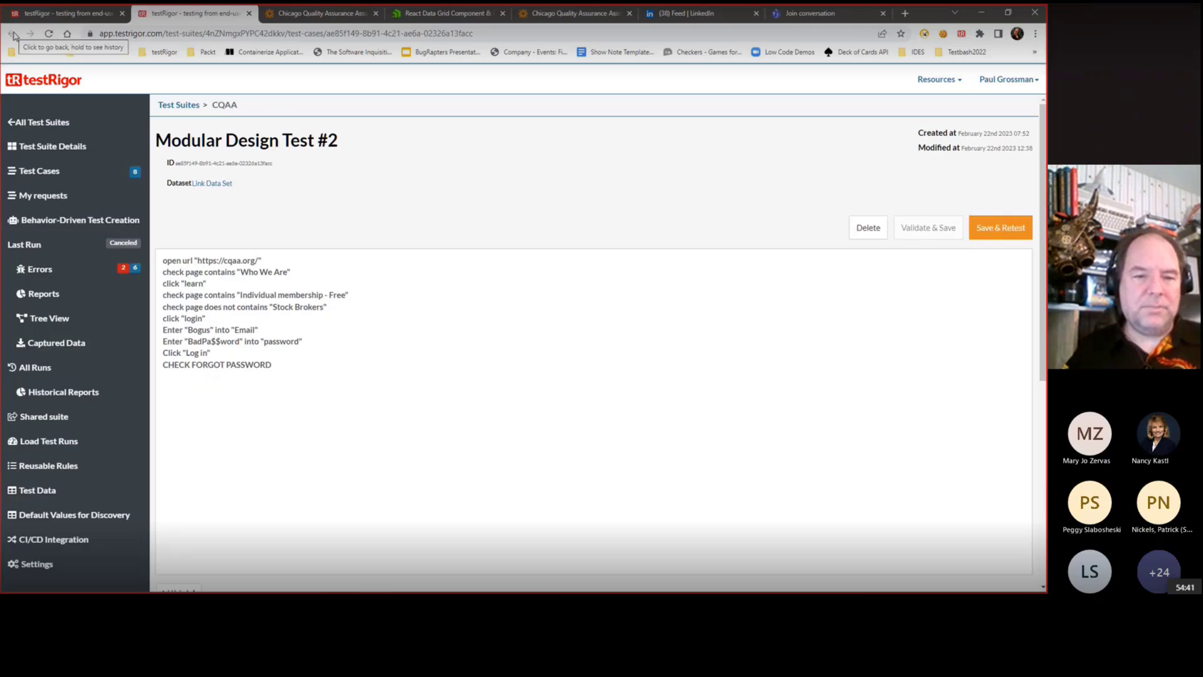
Step: Expand the passed 09:37:00 run of Modular Design Test #2 and show the errors info of its first screenshot
scroll(368, 218, down, 6)
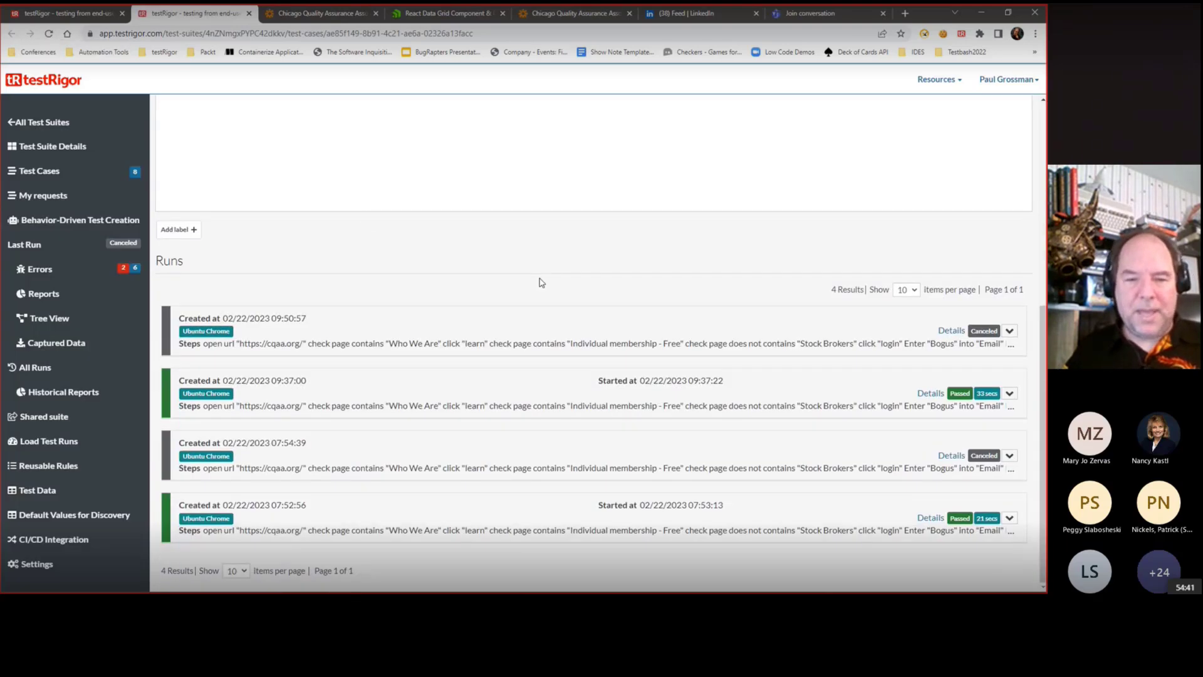
click(1010, 396)
scroll(702, 318, down, 4)
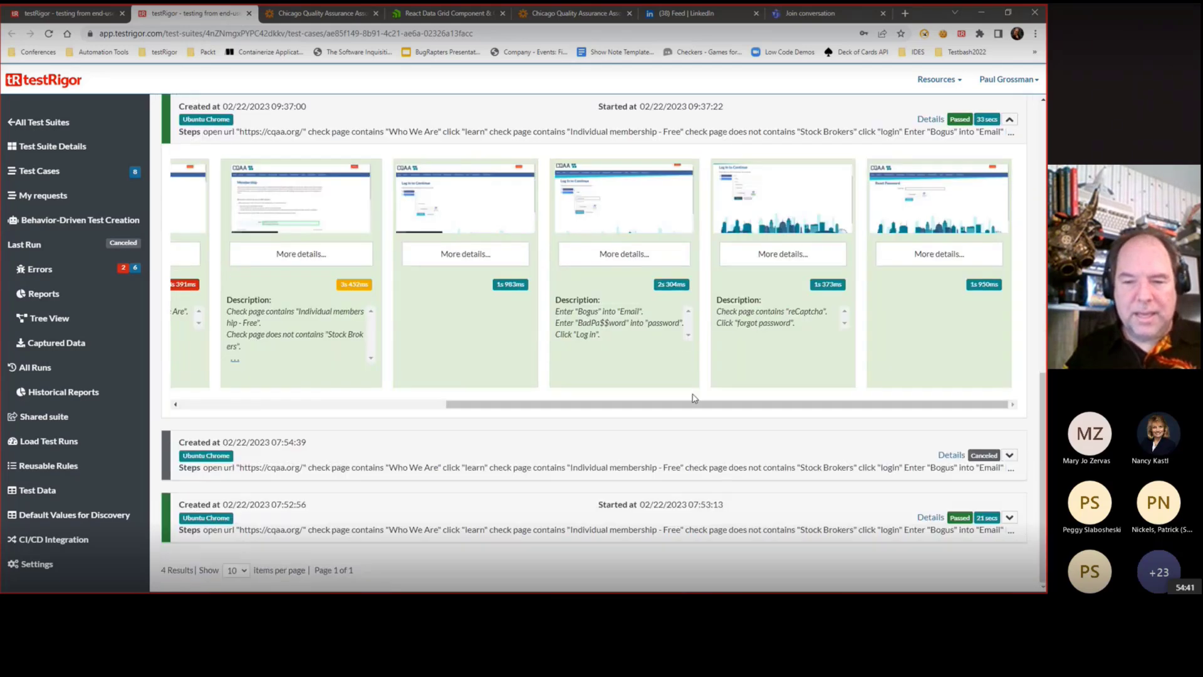
drag(692, 404, 427, 404)
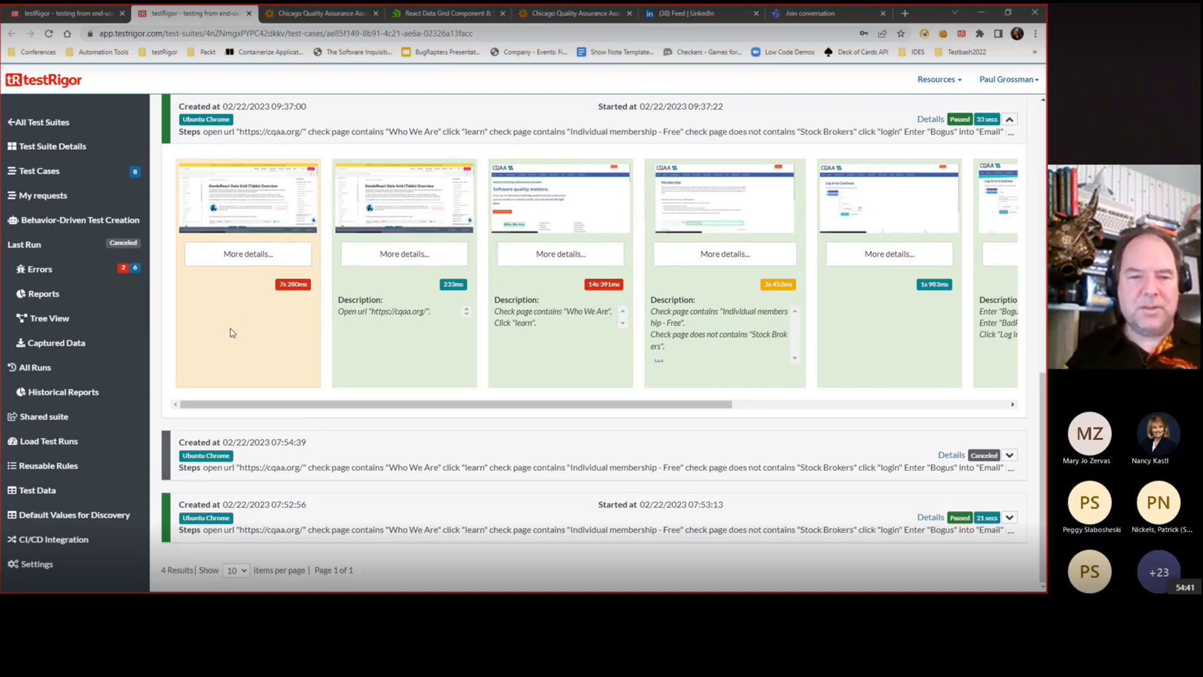
scroll(230, 328, up, 2)
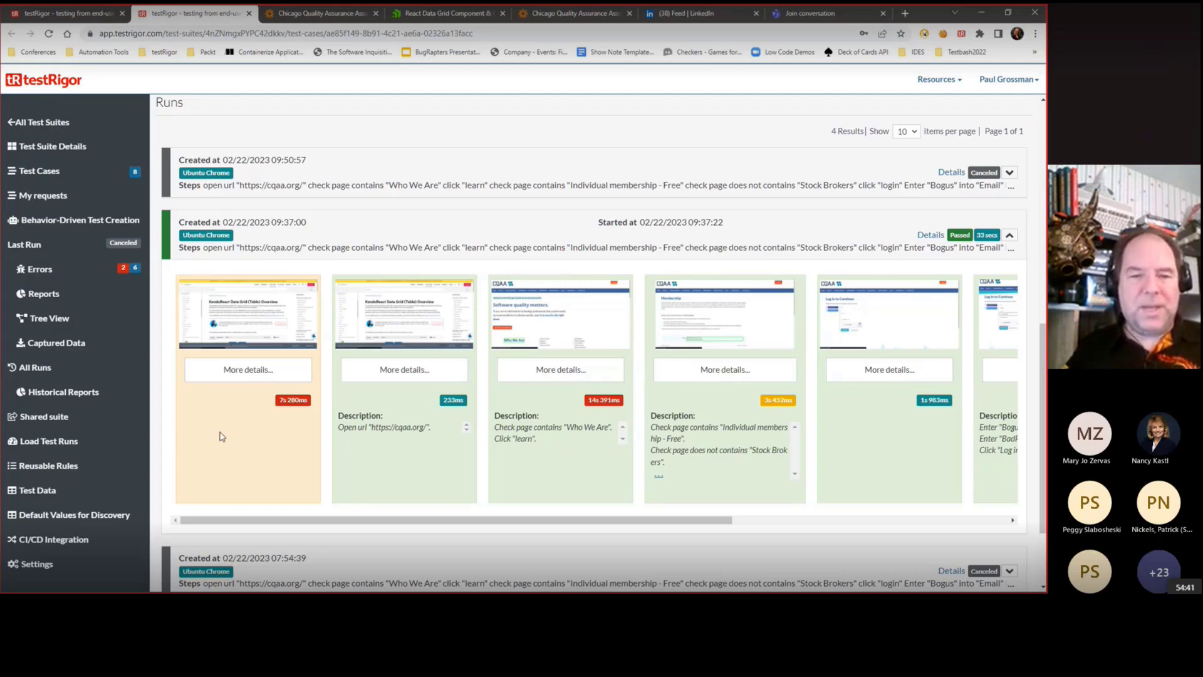
click(235, 374)
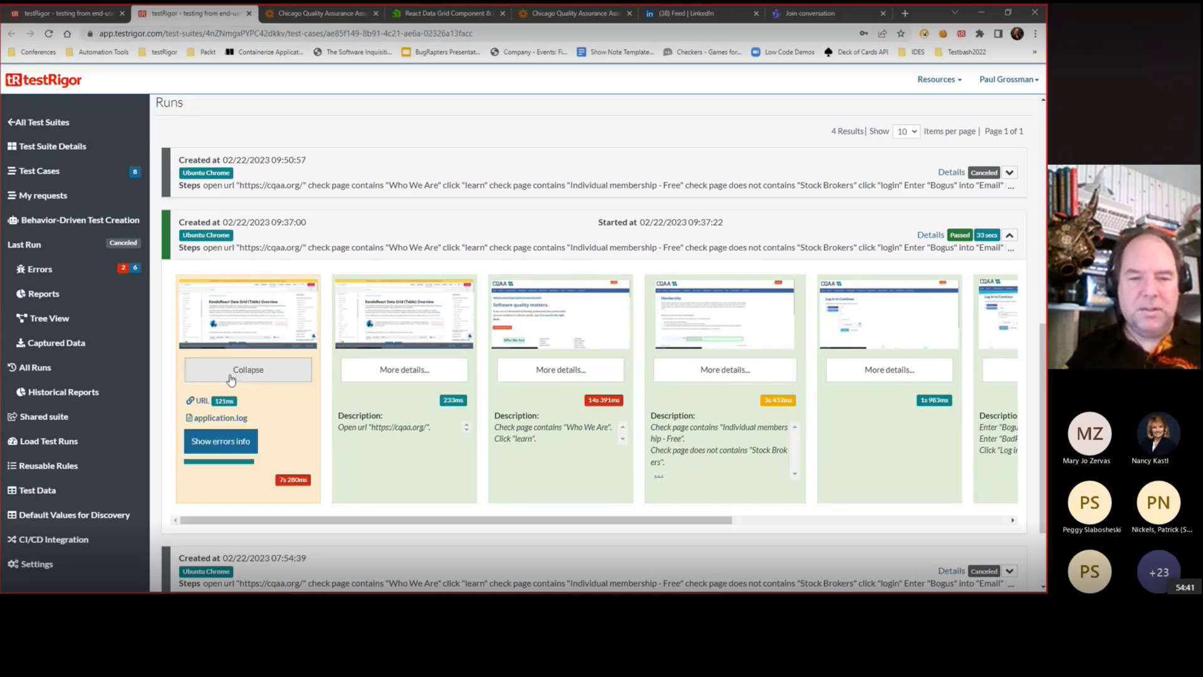
click(219, 442)
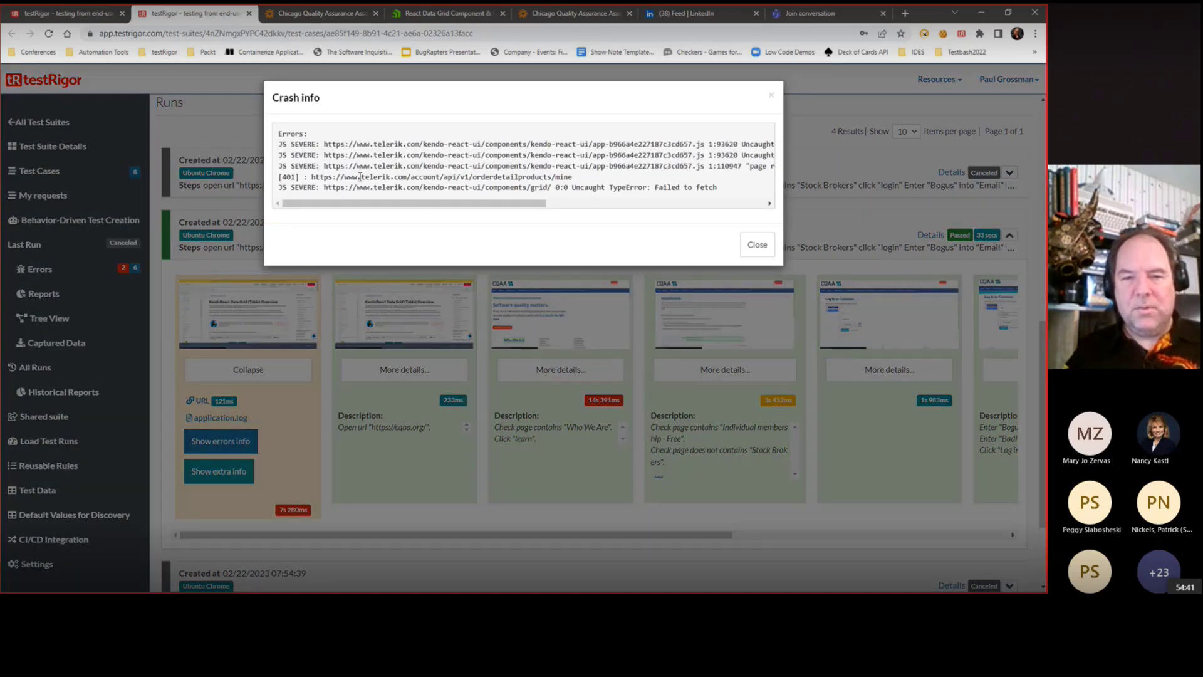
Step: Examine the full text of the telerik.com JavaScript errors in the crash info, from the source URLs to the message ends
double_click(379, 144)
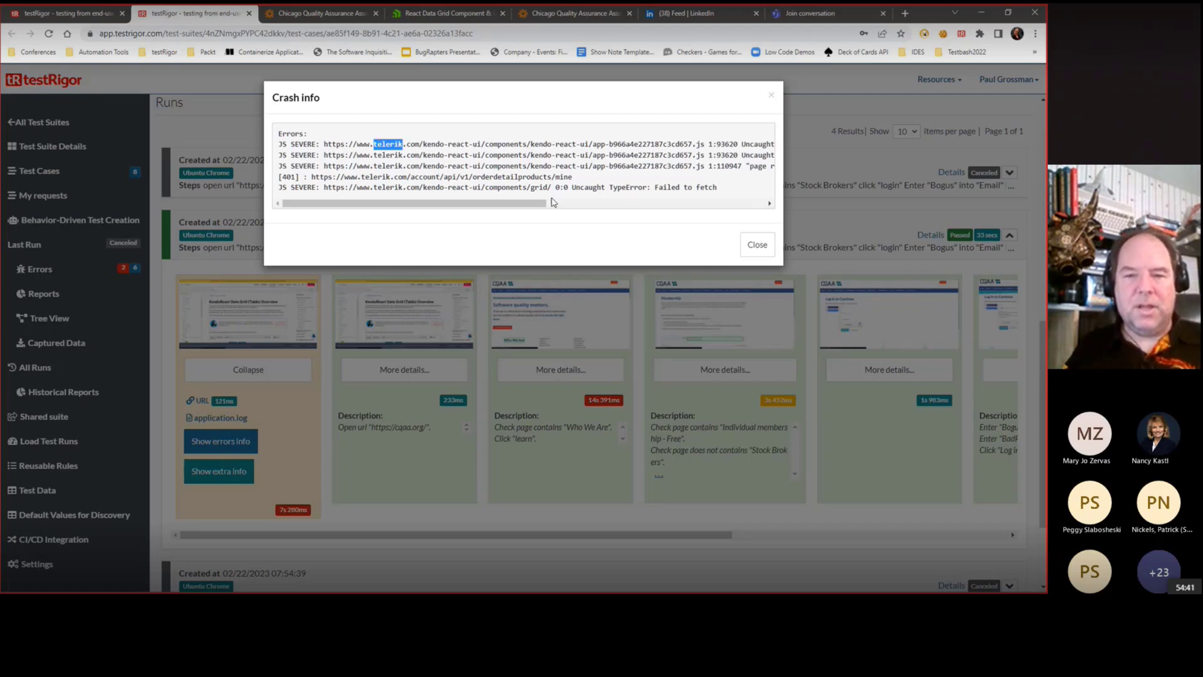
drag(552, 202, 774, 175)
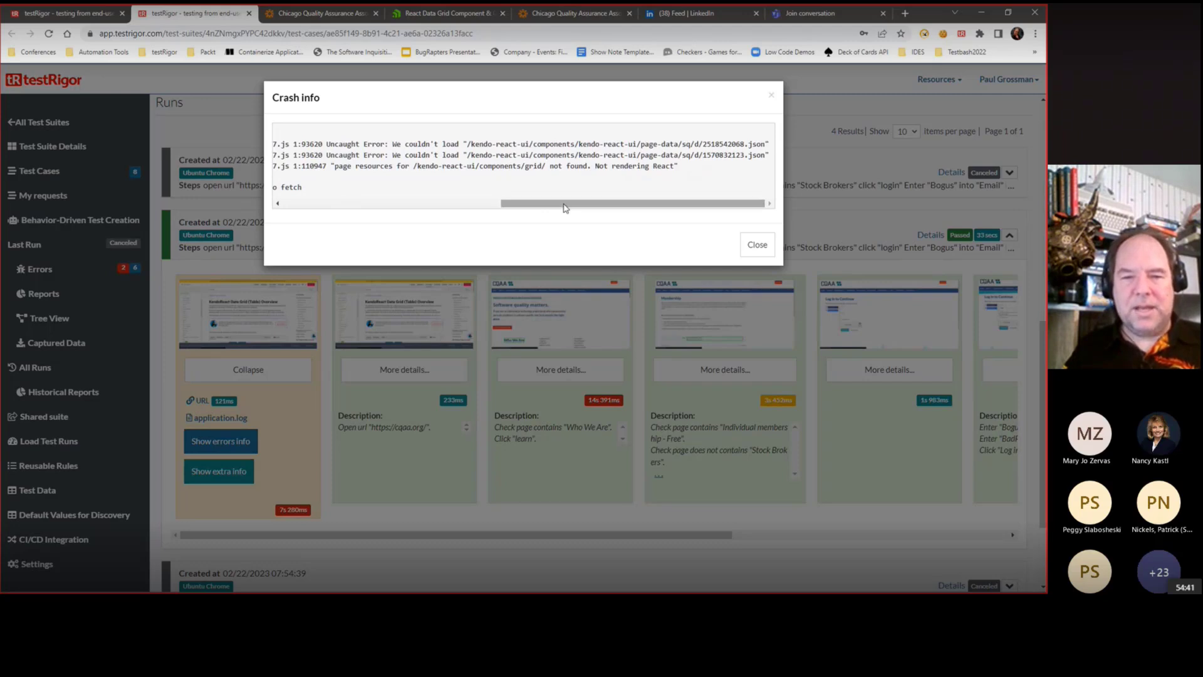
drag(566, 208, 517, 185)
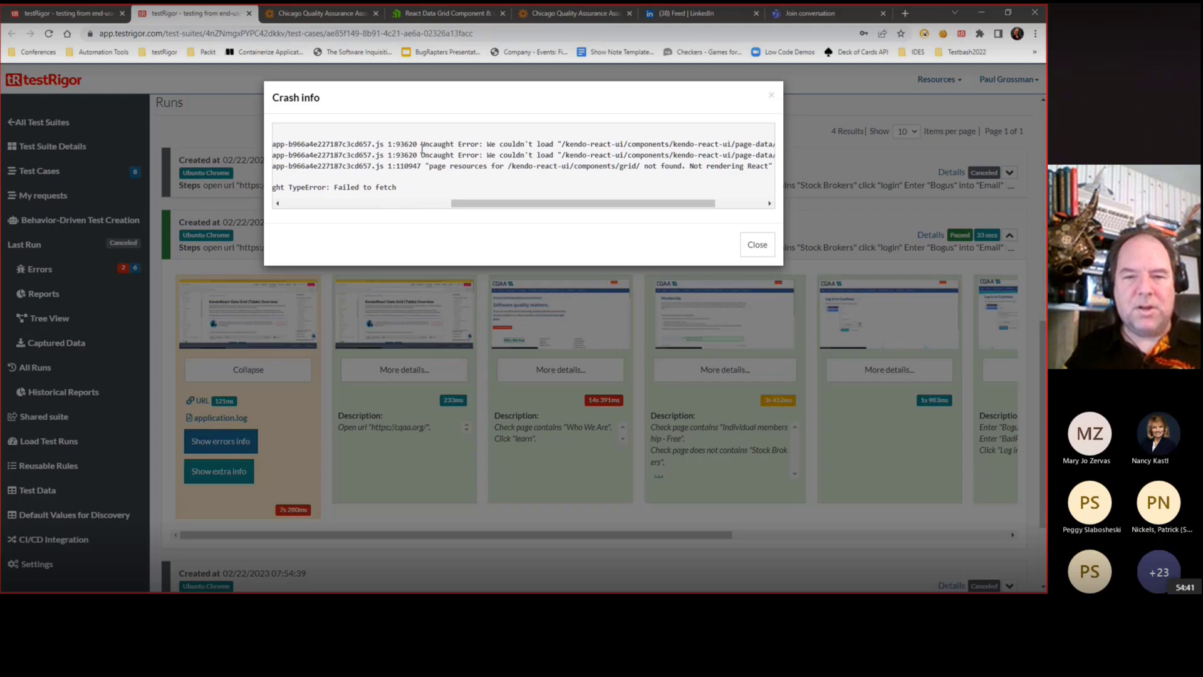
drag(419, 147, 272, 144)
drag(636, 144, 715, 144)
drag(403, 155, 409, 155)
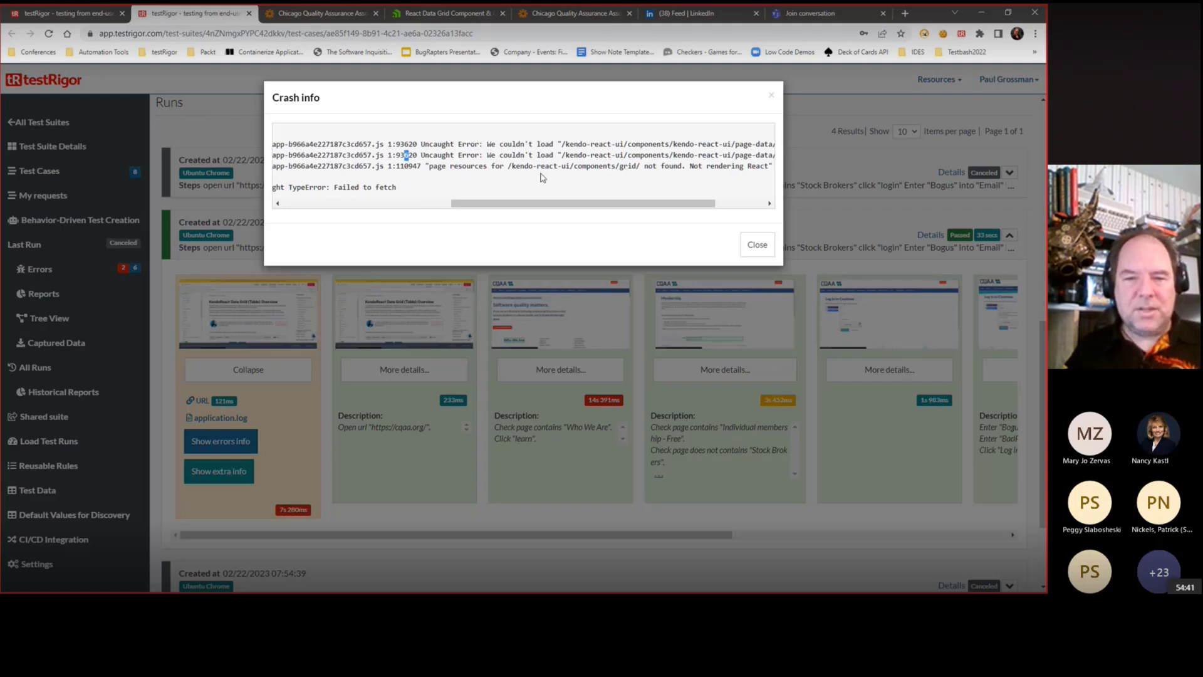
drag(522, 203, 382, 188)
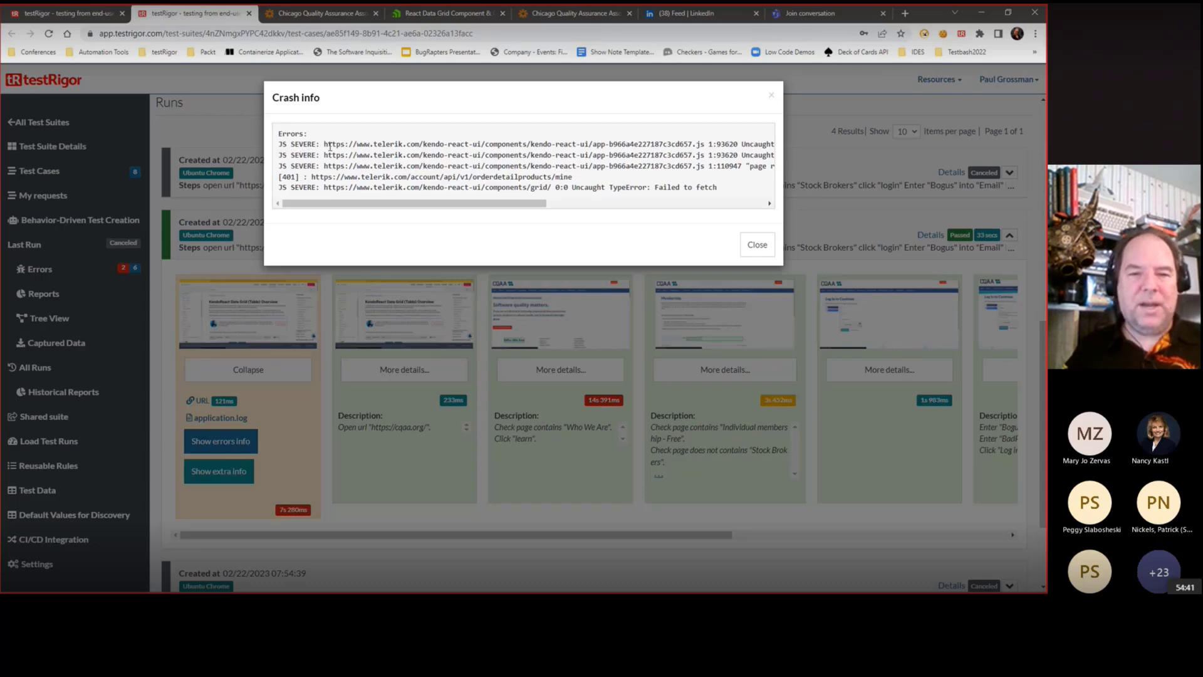
Step: Highlight the JS SEVERE label, the last error line and the whole error list, then close the crash info
drag(326, 146, 249, 149)
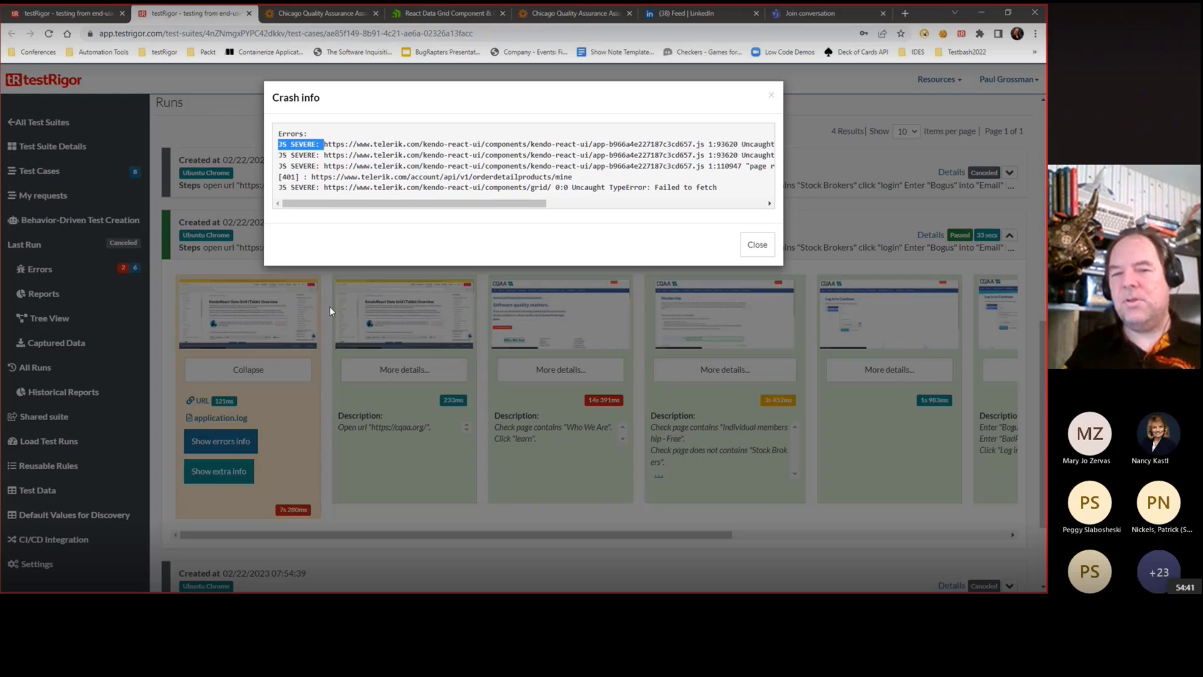
drag(728, 192, 252, 199)
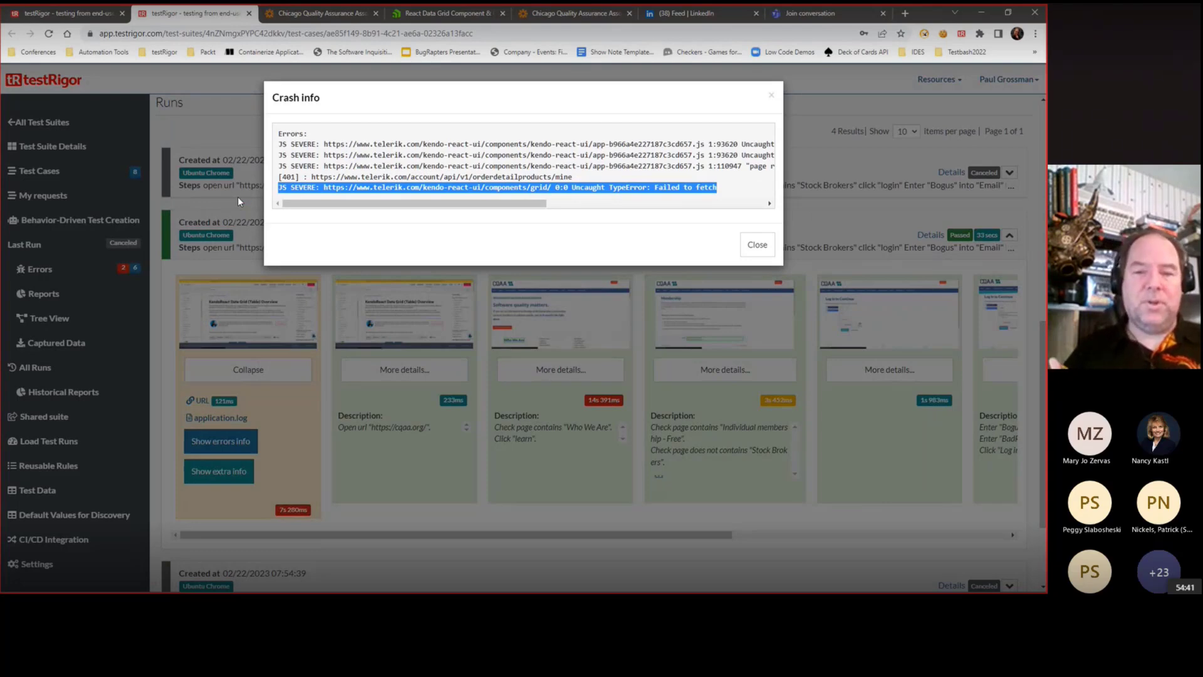
click(737, 191)
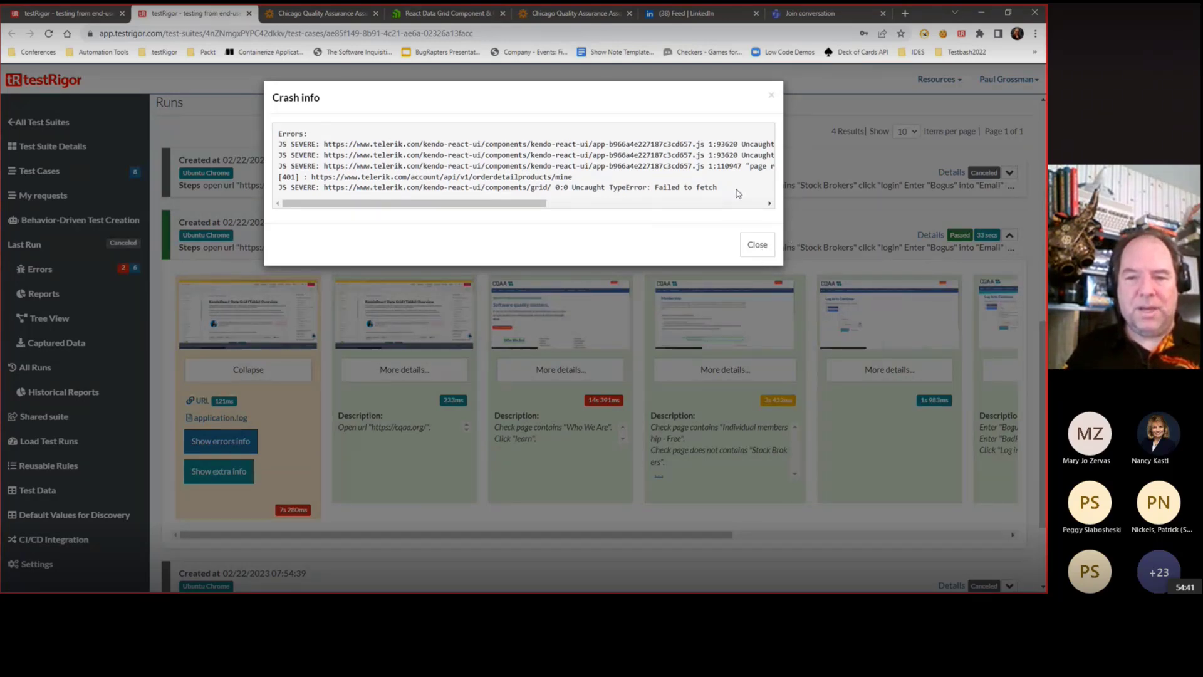
drag(737, 191, 256, 150)
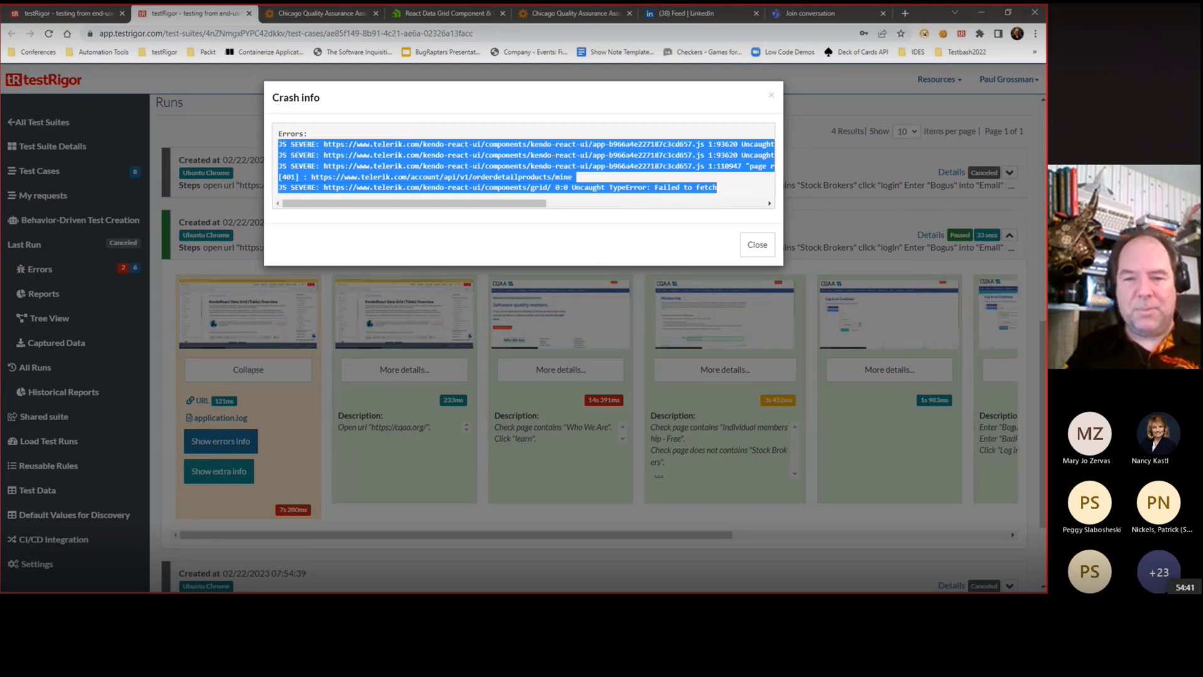
click(757, 245)
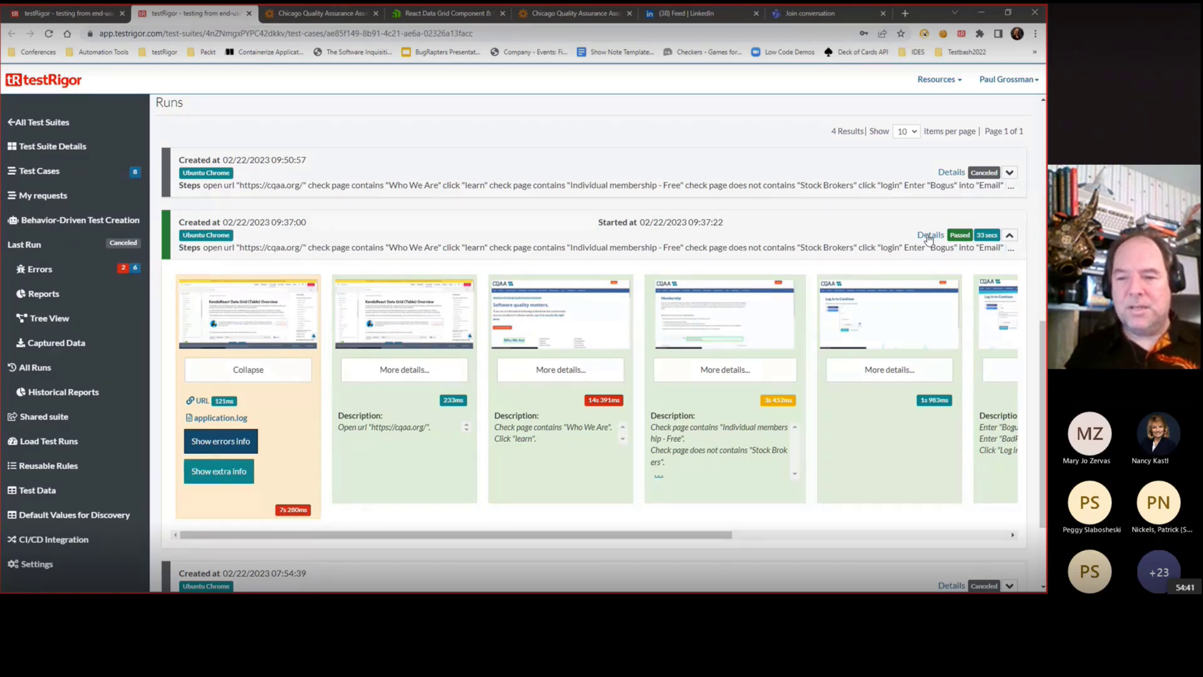
Step: Switch to the presentation's "DEMO: Test Kendo React Table" slide, then return to the test case's run list in the browser
scroll(652, 418, up, 2)
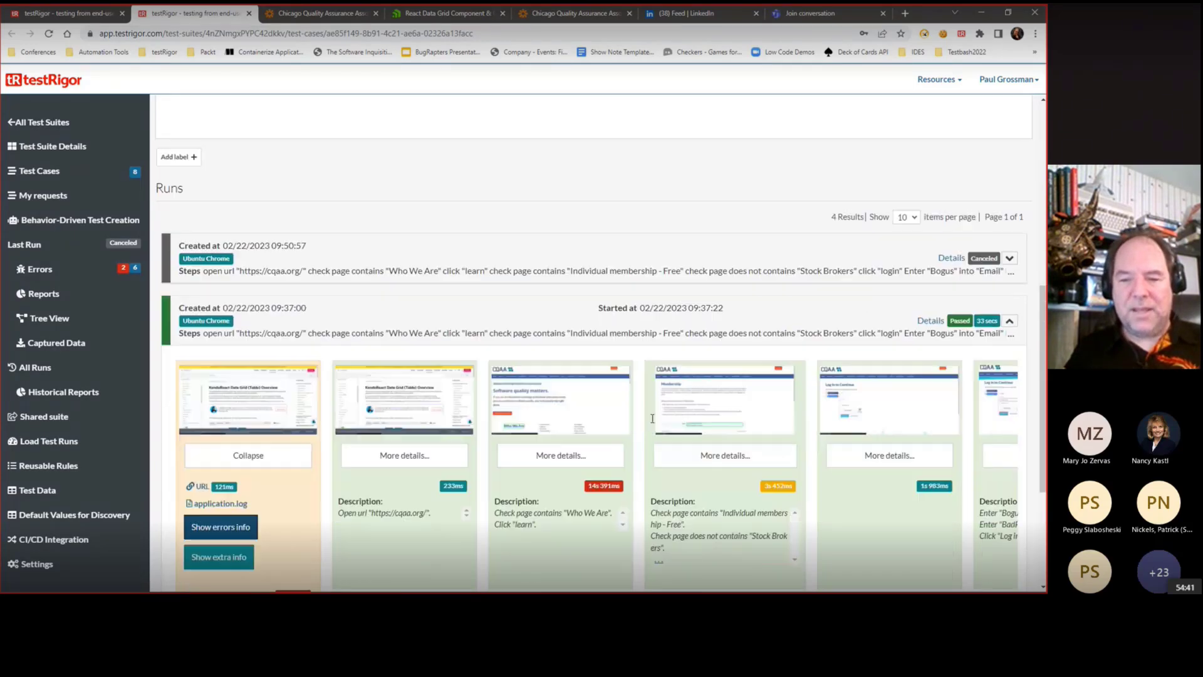
scroll(652, 418, down, 3)
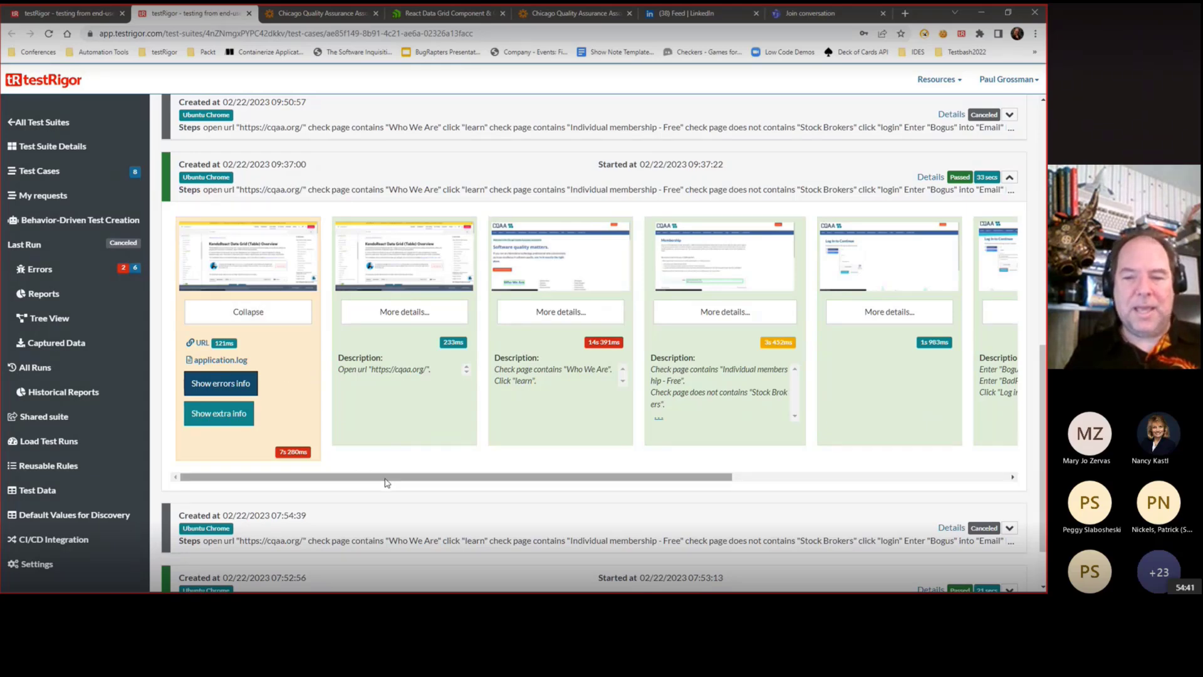
mouse_move(434, 477)
mouse_down()
mouse_move(705, 484)
mouse_move(442, 483)
mouse_up()
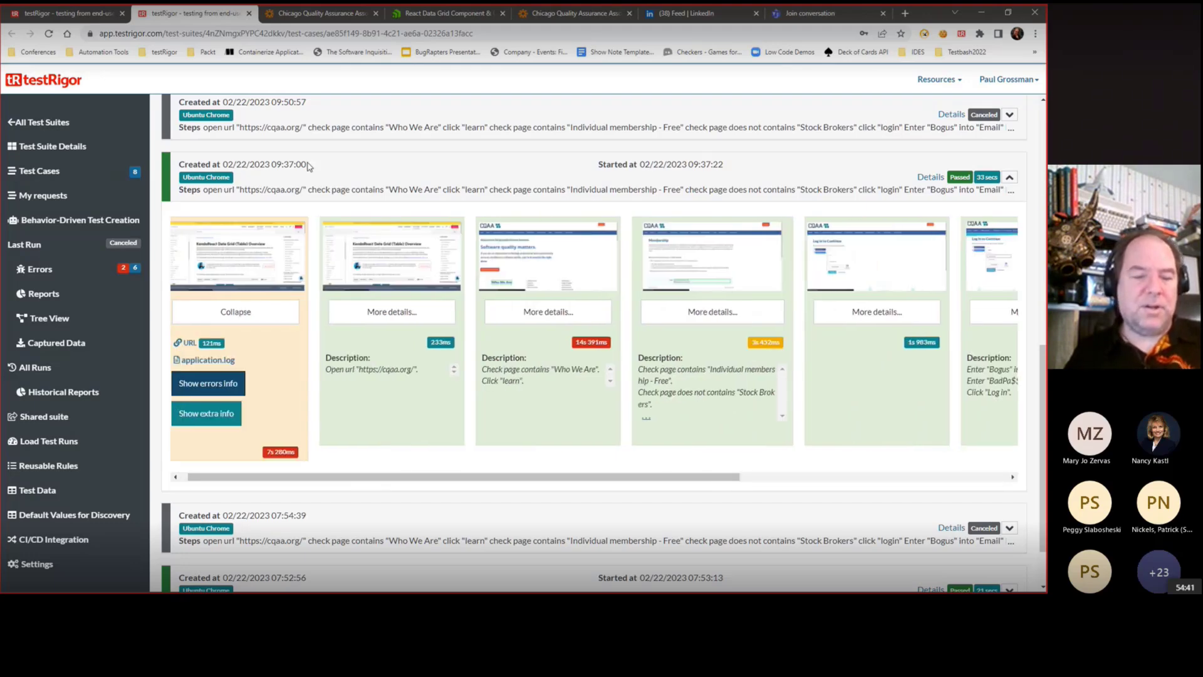
key(alt+Tab)
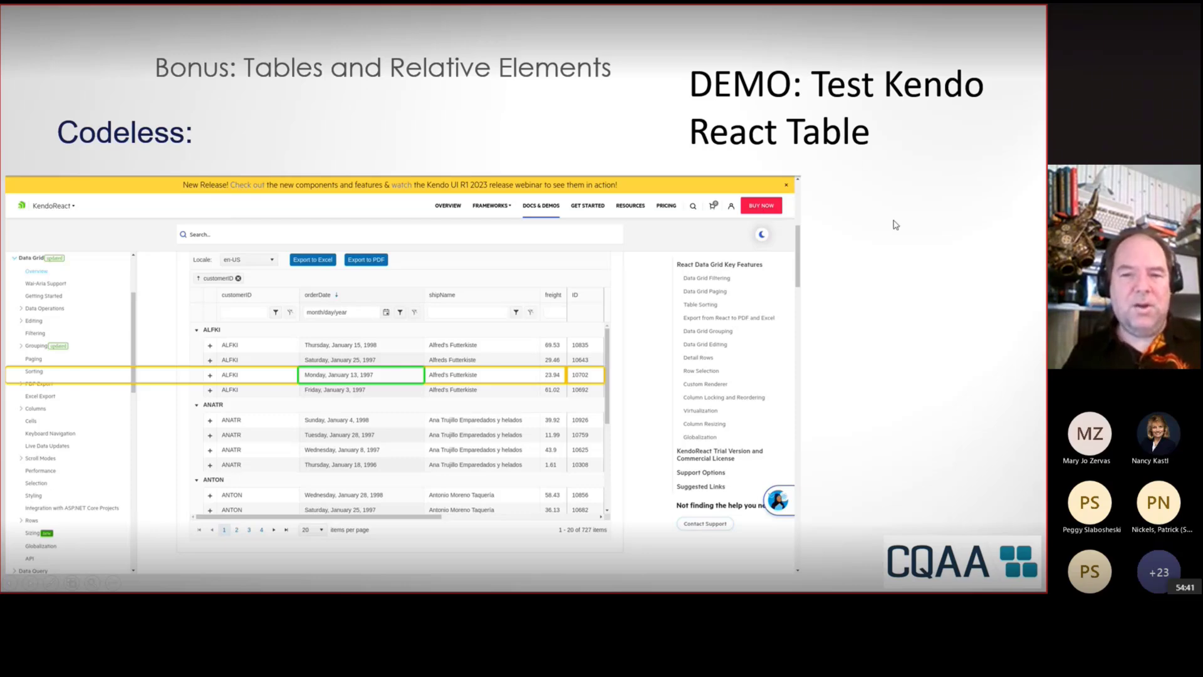
key(alt+Tab)
scroll(628, 497, up, 1)
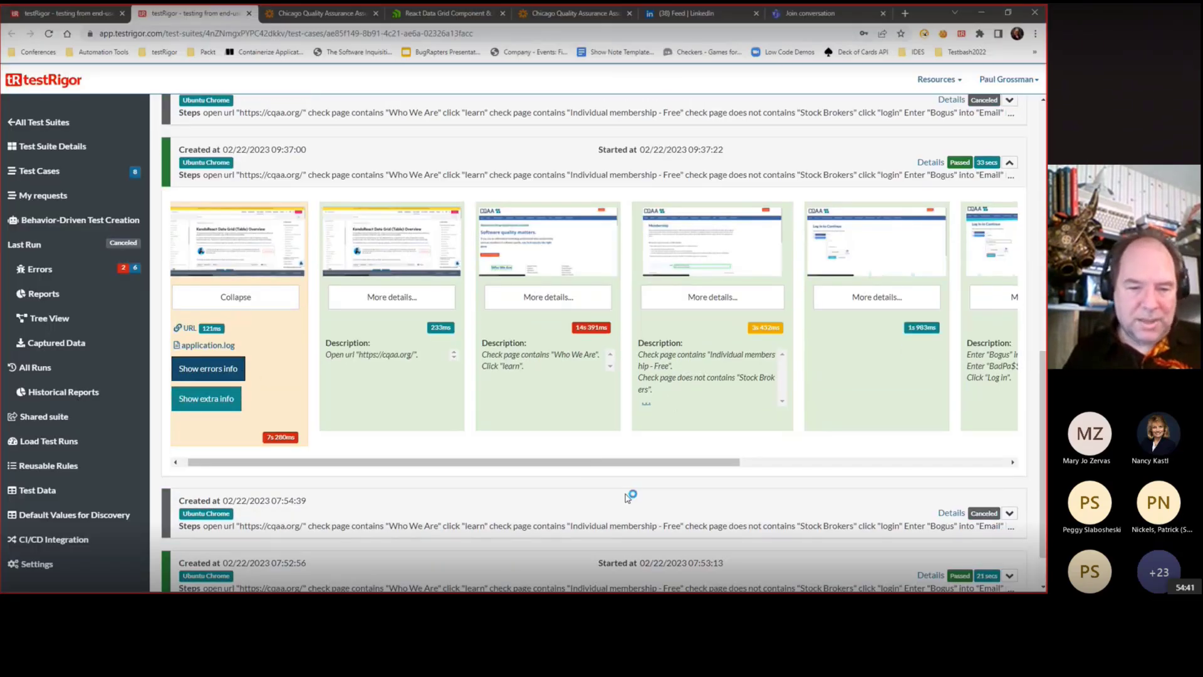
scroll(628, 497, down, 2)
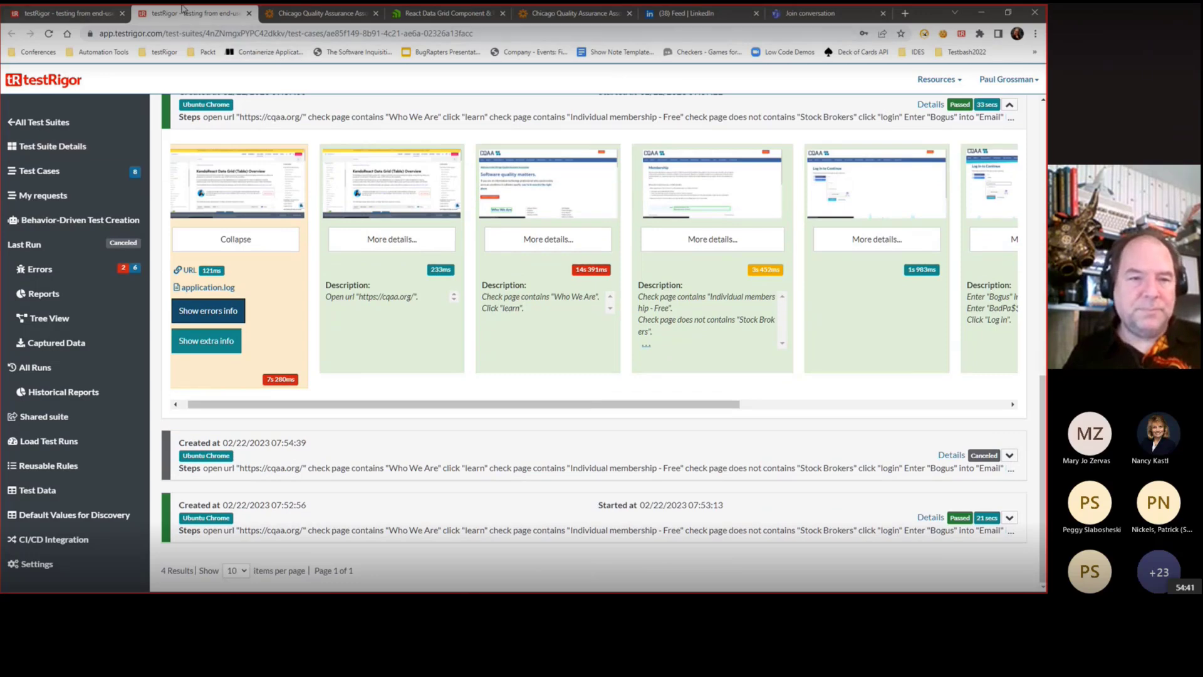
Step: Close the Modular Design Test #2 page and expand the Test Kendo React Table Relative Element Location test case in the list
click(249, 13)
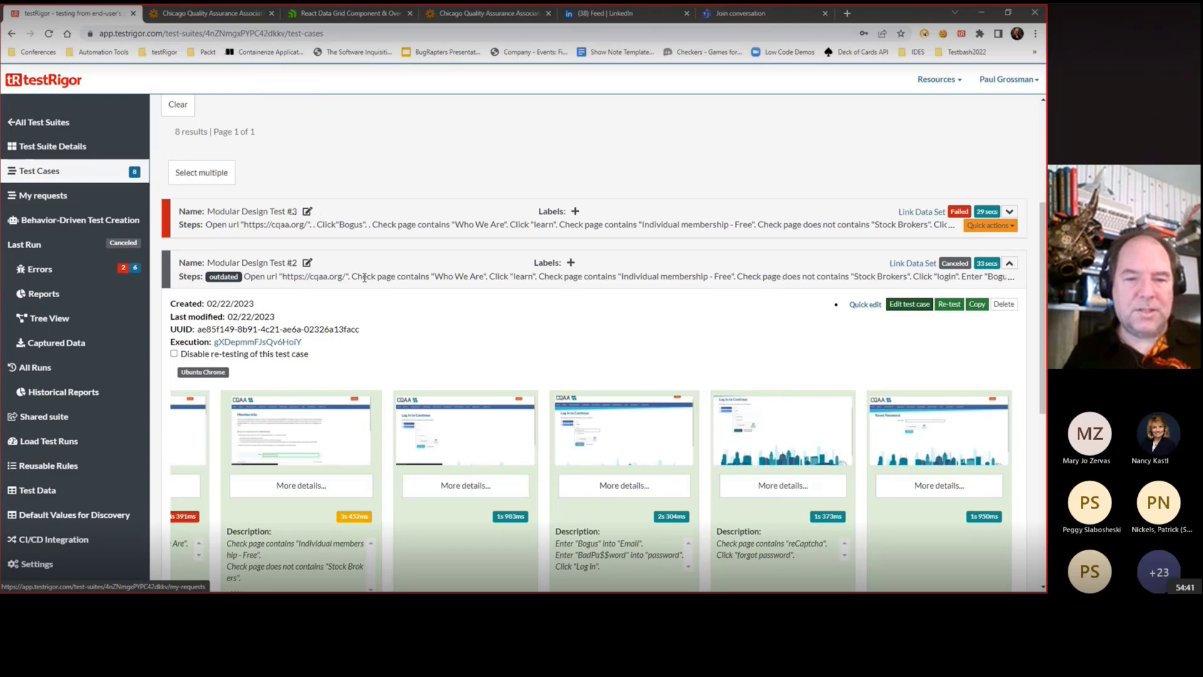
scroll(396, 310, down, 5)
scroll(396, 310, down, 2)
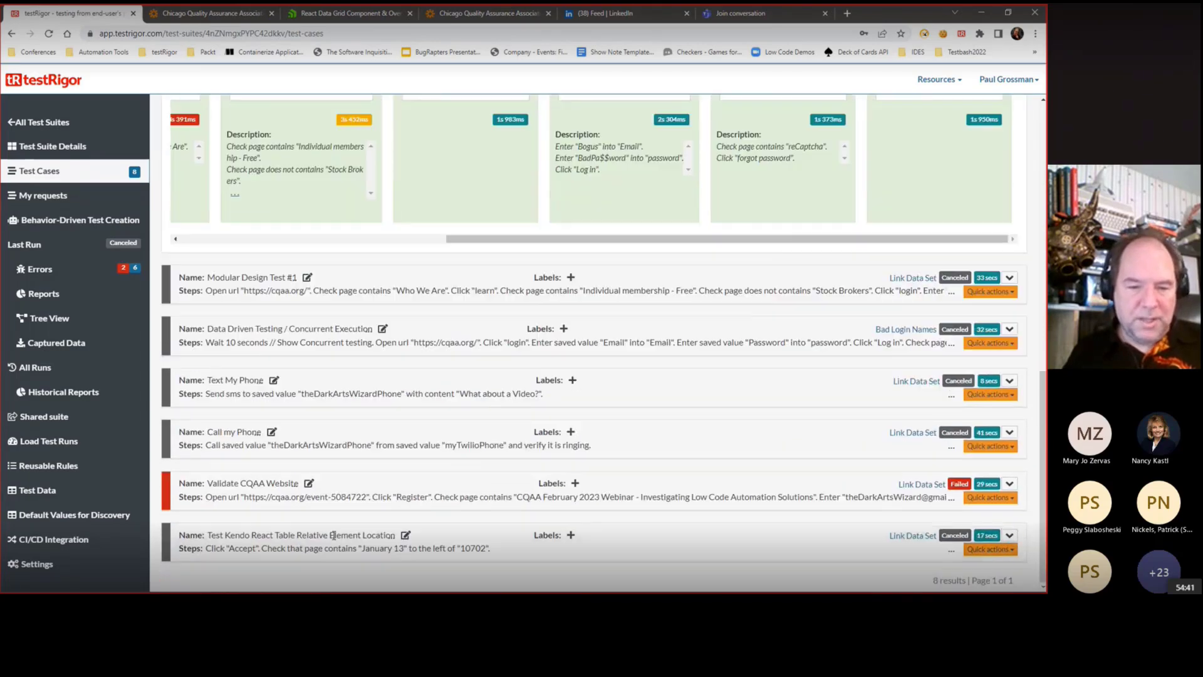
click(589, 555)
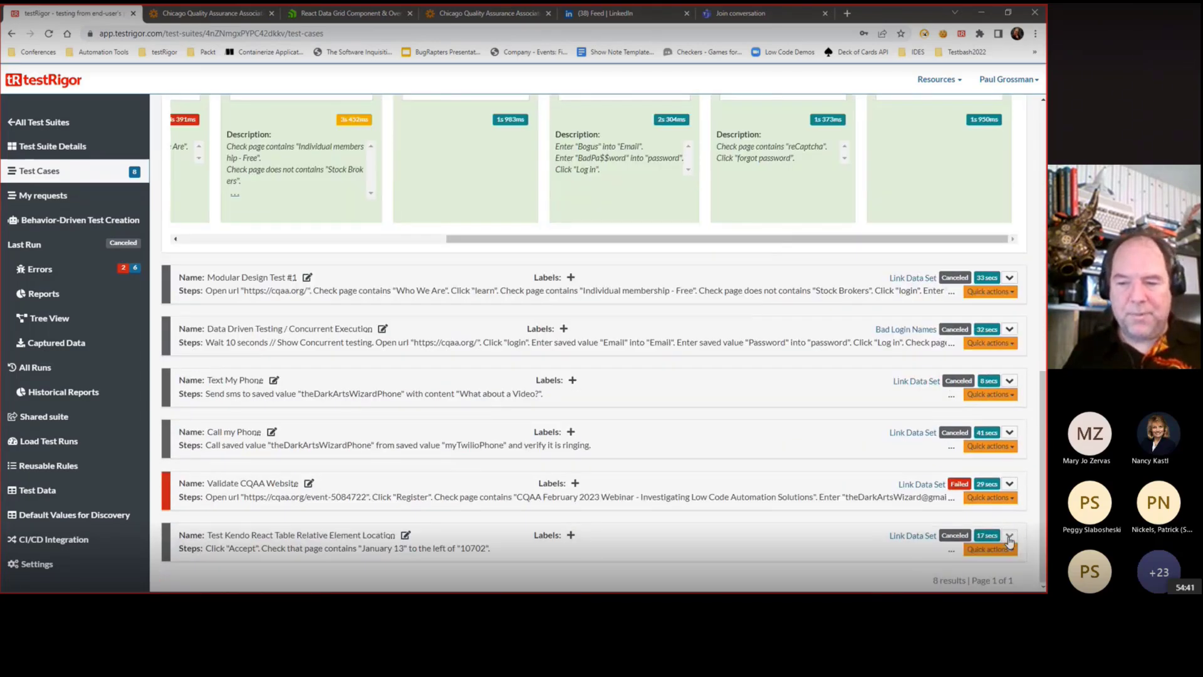
scroll(673, 411, down, 6)
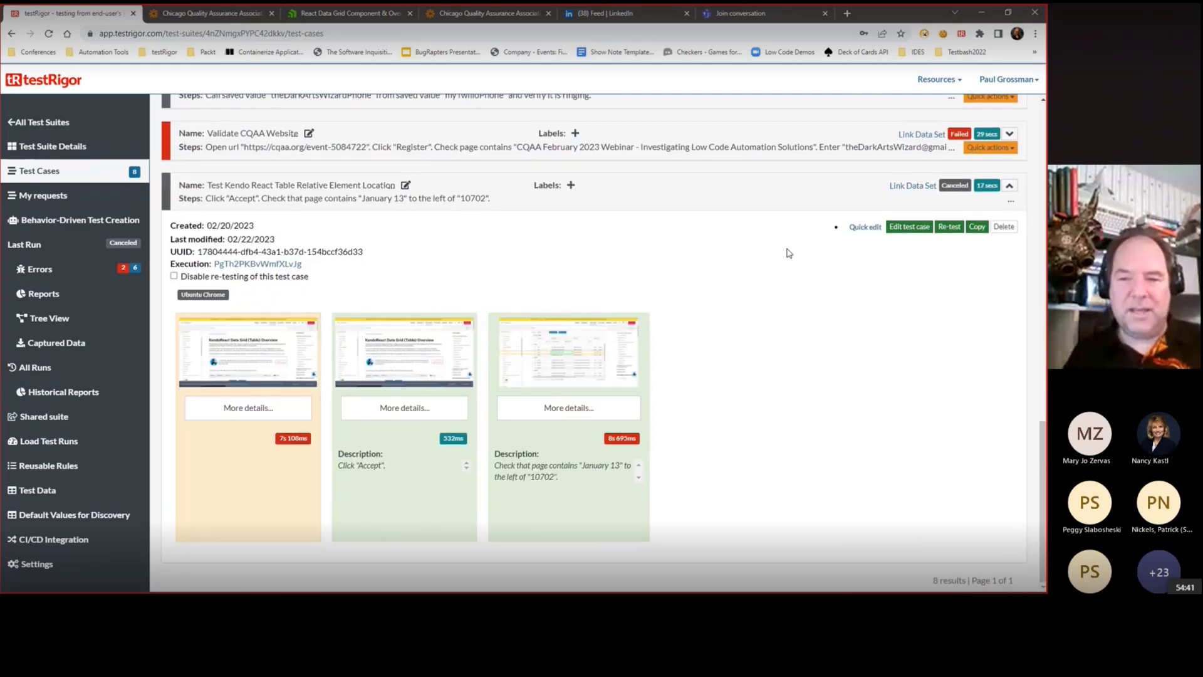
Step: Review the custom steps of the Kendo React table test in its quick editor and close it without saving
click(863, 226)
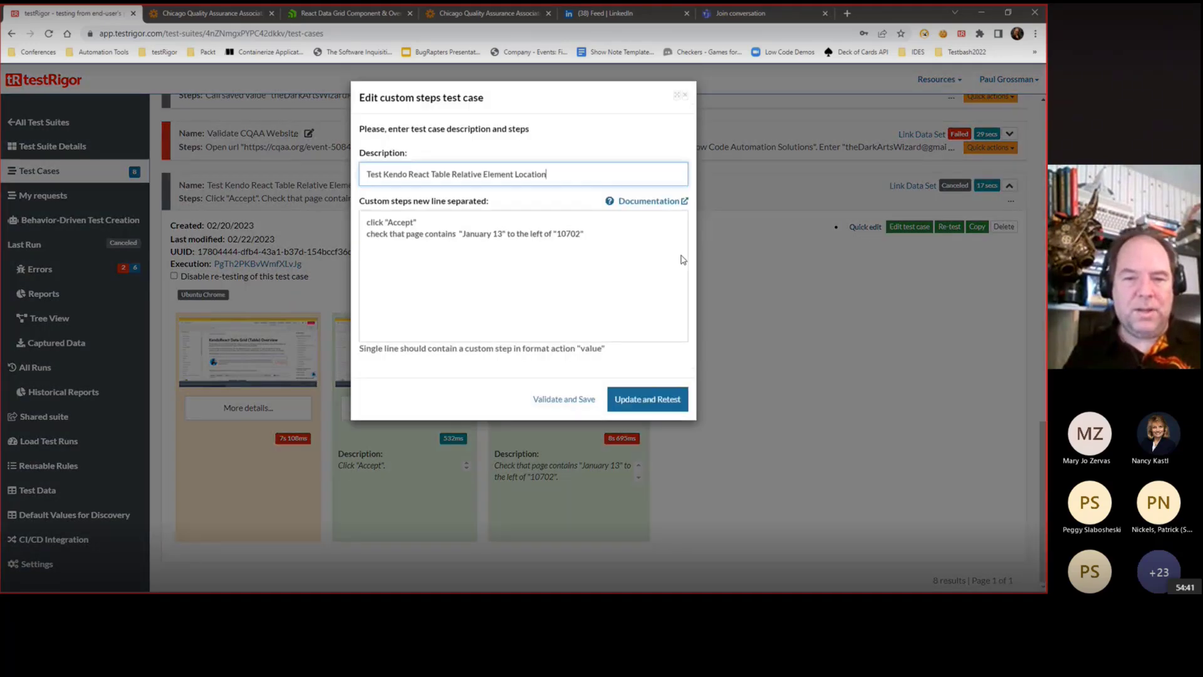
click(425, 221)
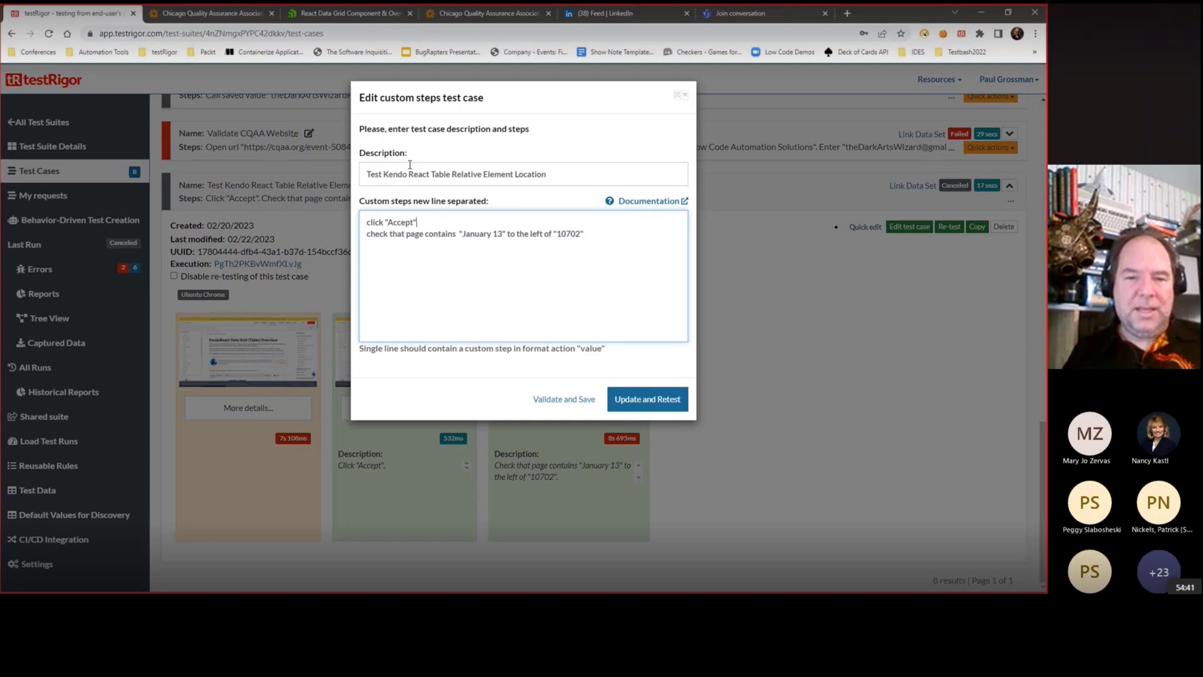
click(688, 96)
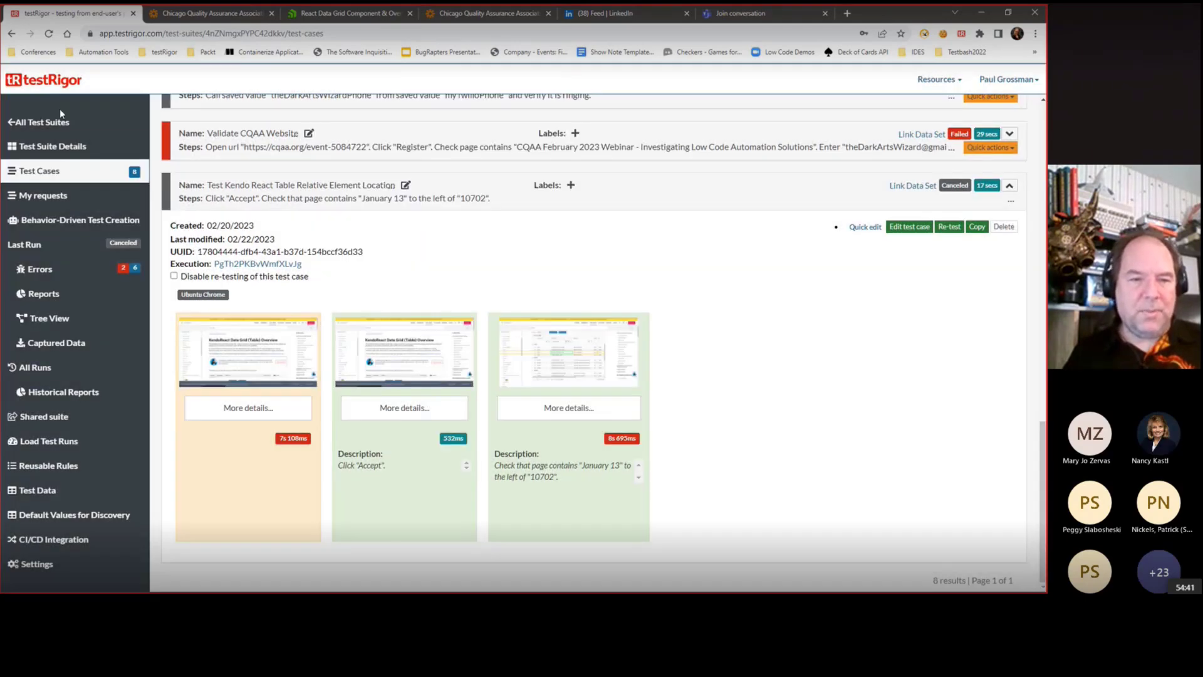
Step: Show the CQAA test suite details and highlight the suite's URL without changing it
click(53, 146)
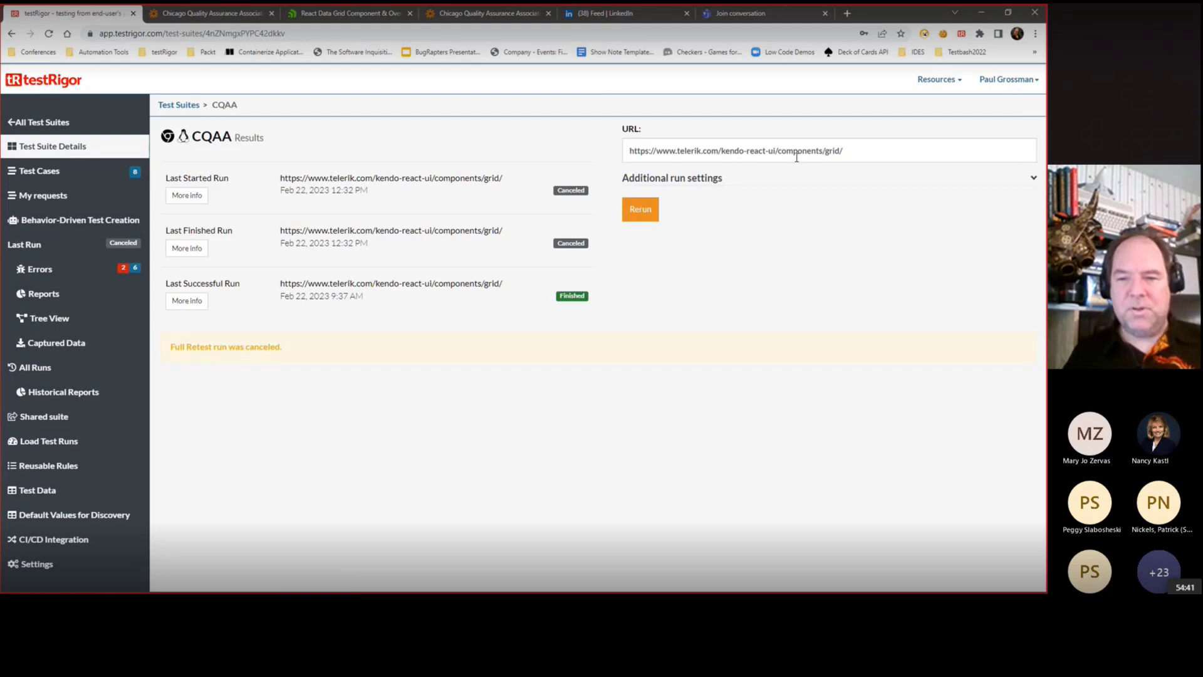
drag(872, 149, 589, 139)
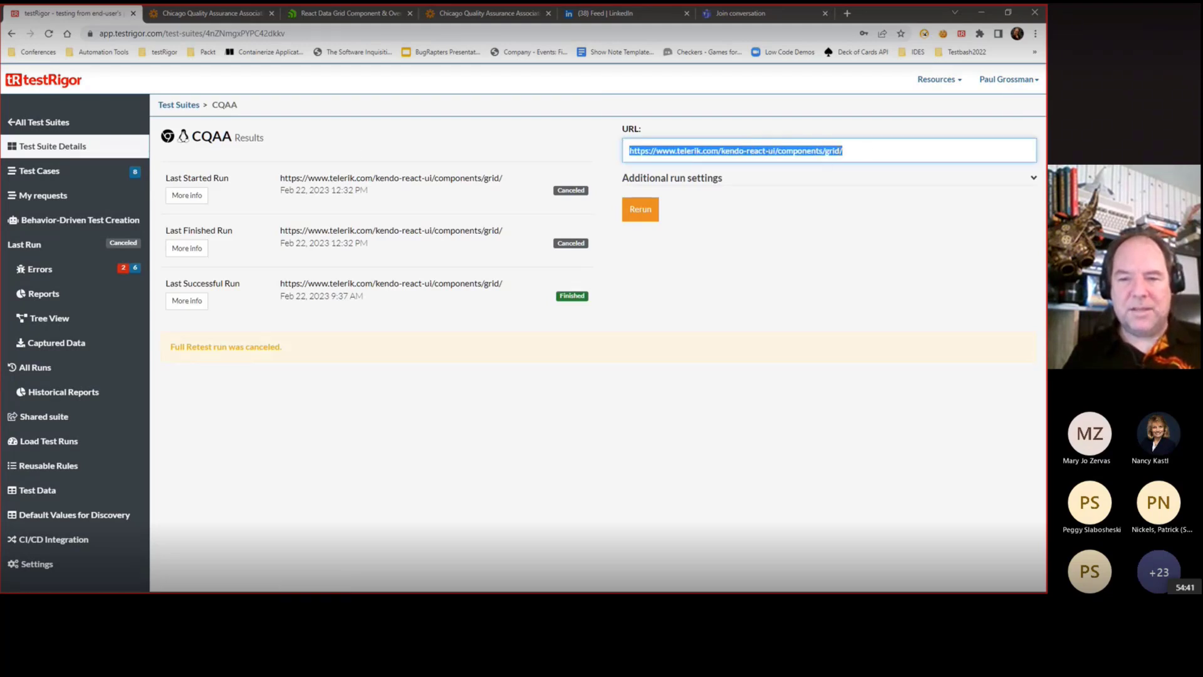
click(869, 149)
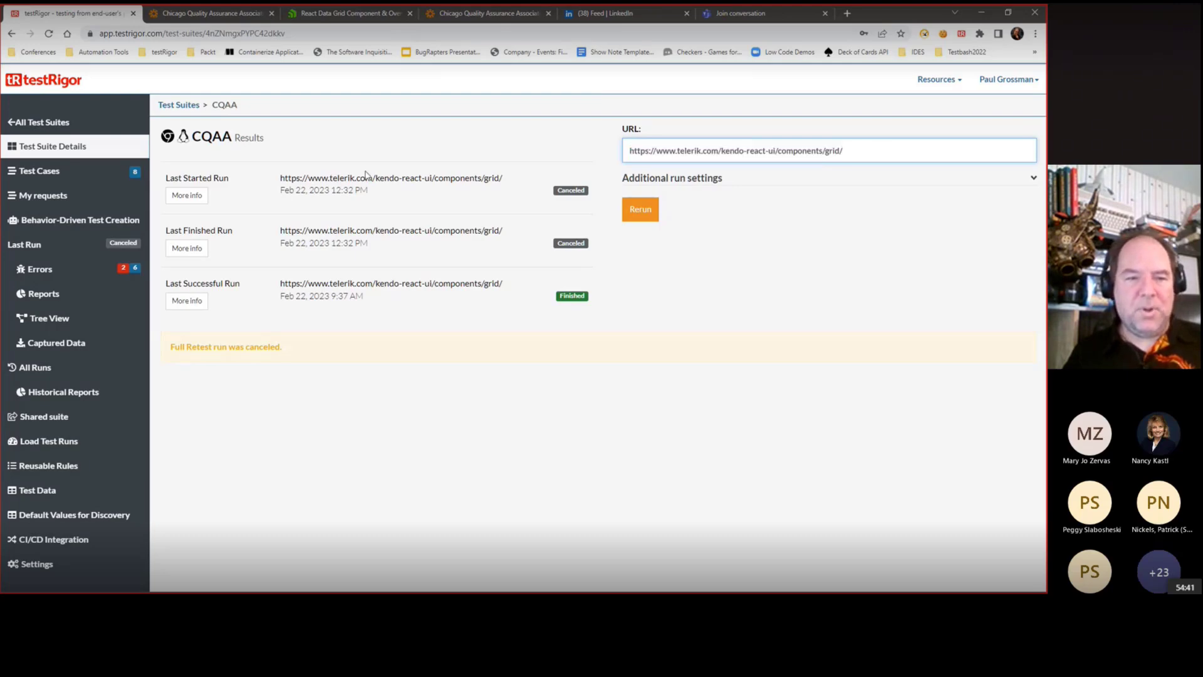
Step: Return to the suite's test cases and expand Test Kendo React Table Relative Element Location again
click(39, 178)
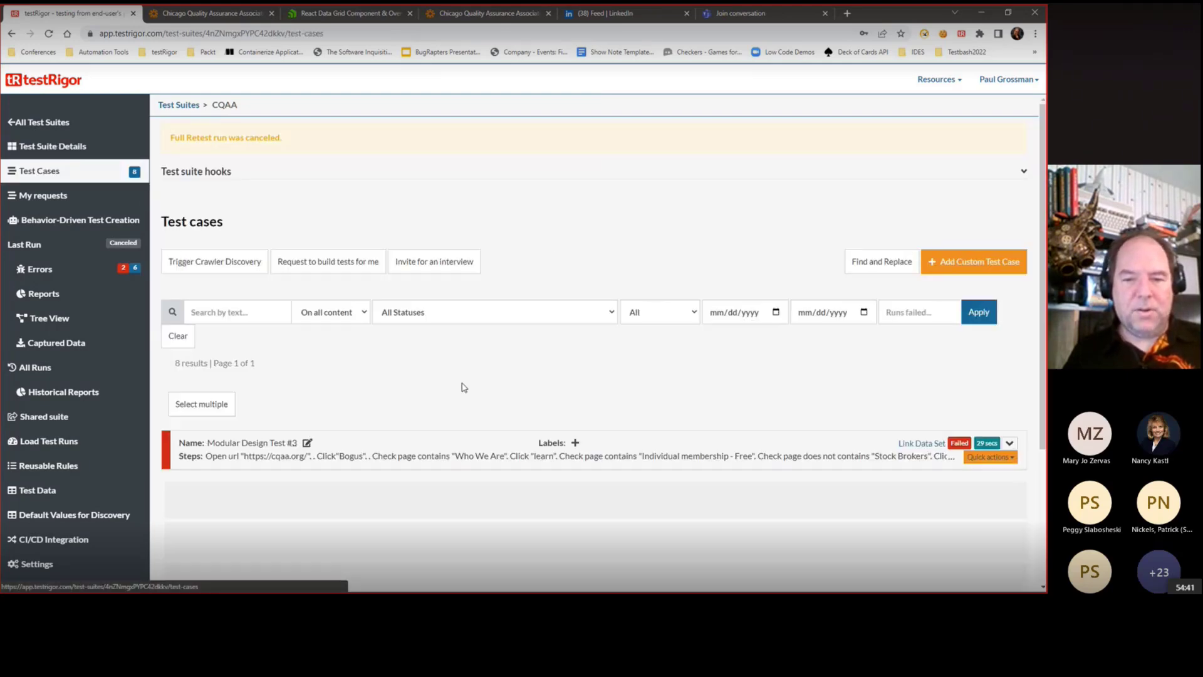
scroll(595, 344, down, 4)
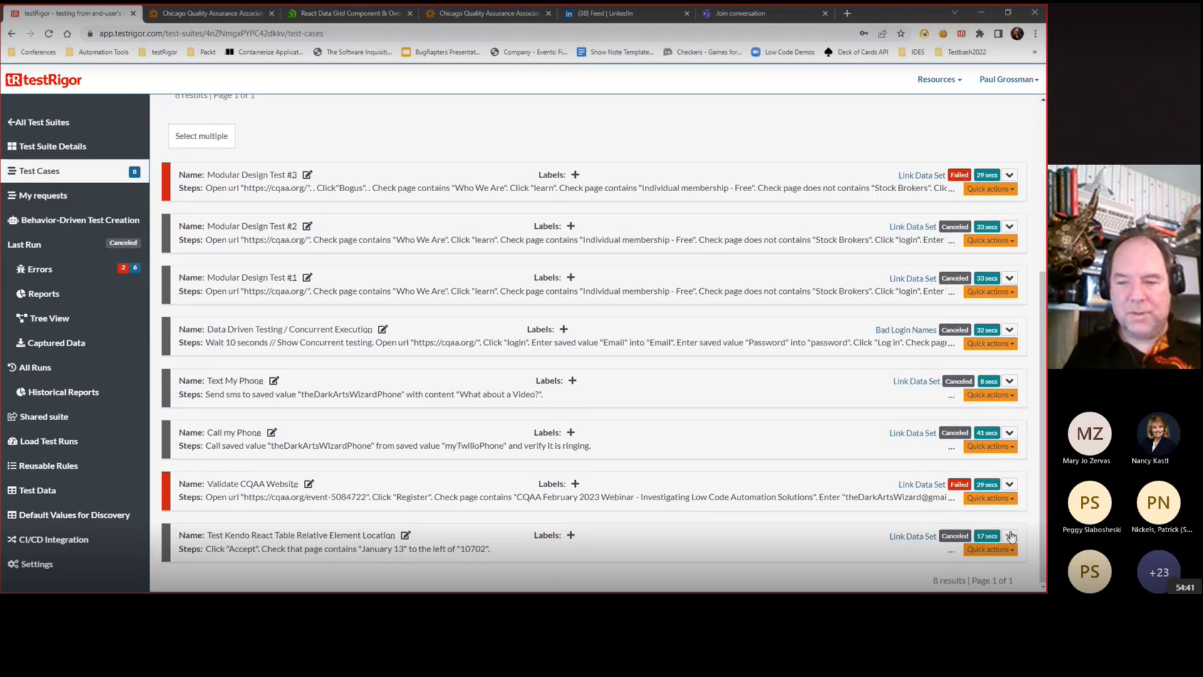
click(1010, 535)
scroll(421, 343, down, 5)
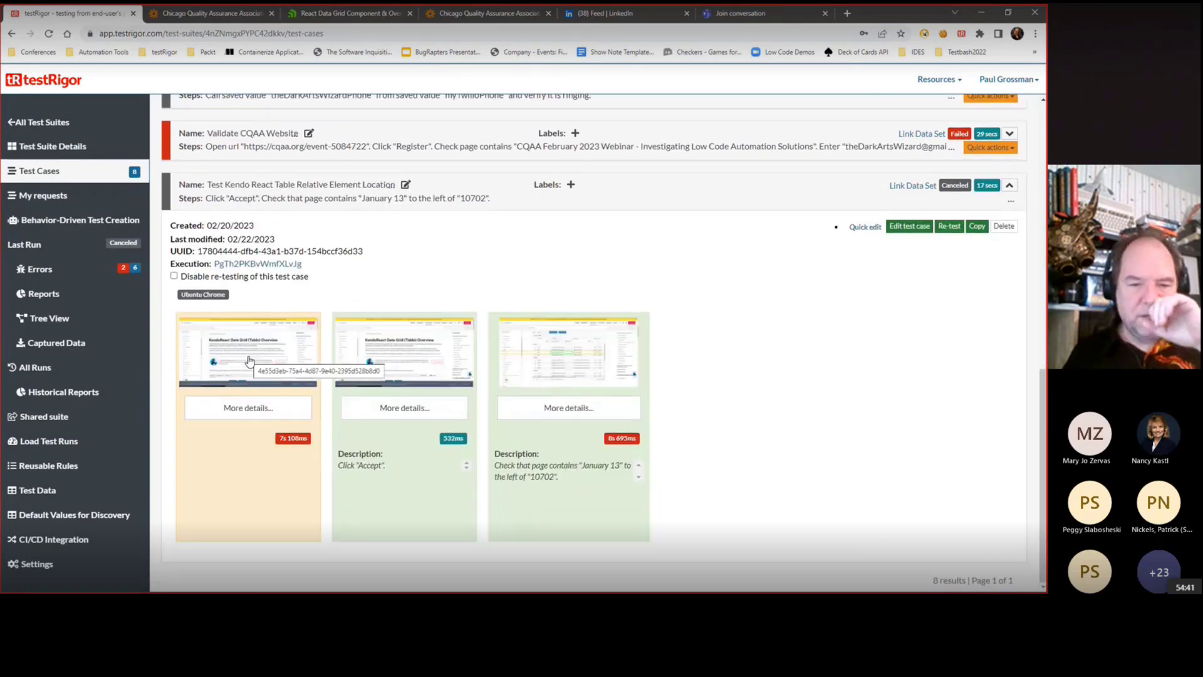
Step: Point out the click "Accept" and "January 13" check lines in the Kendo test's quick editor, then close it unchanged
click(865, 226)
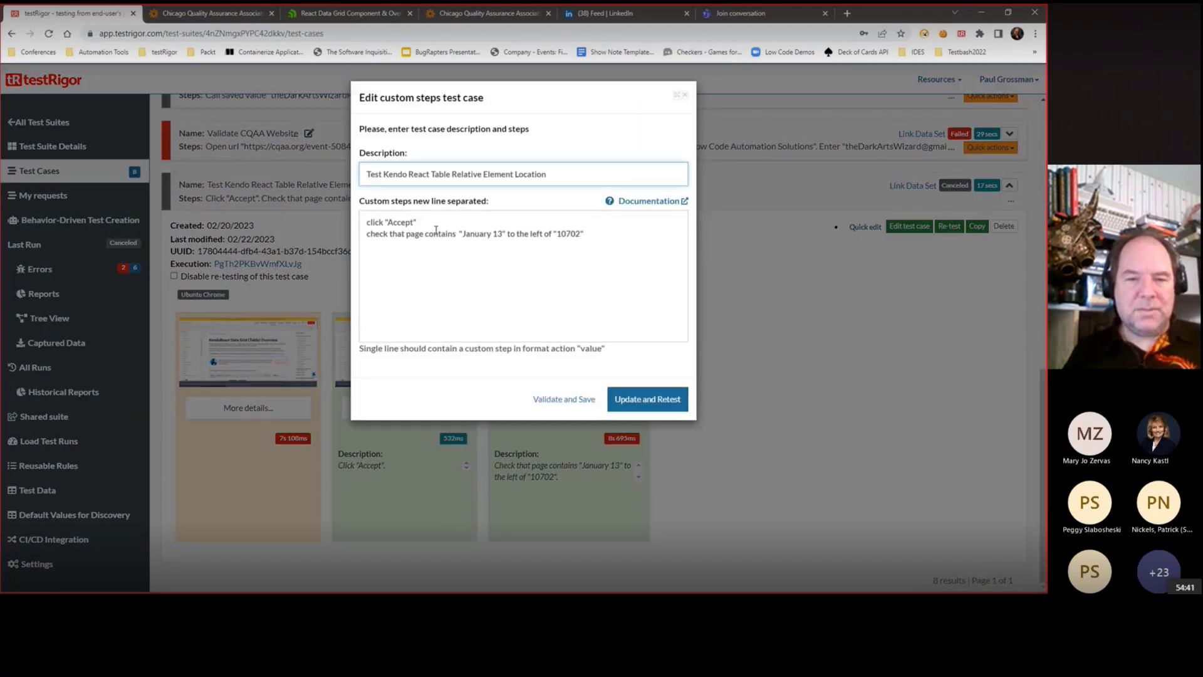
drag(436, 232, 344, 235)
click(462, 221)
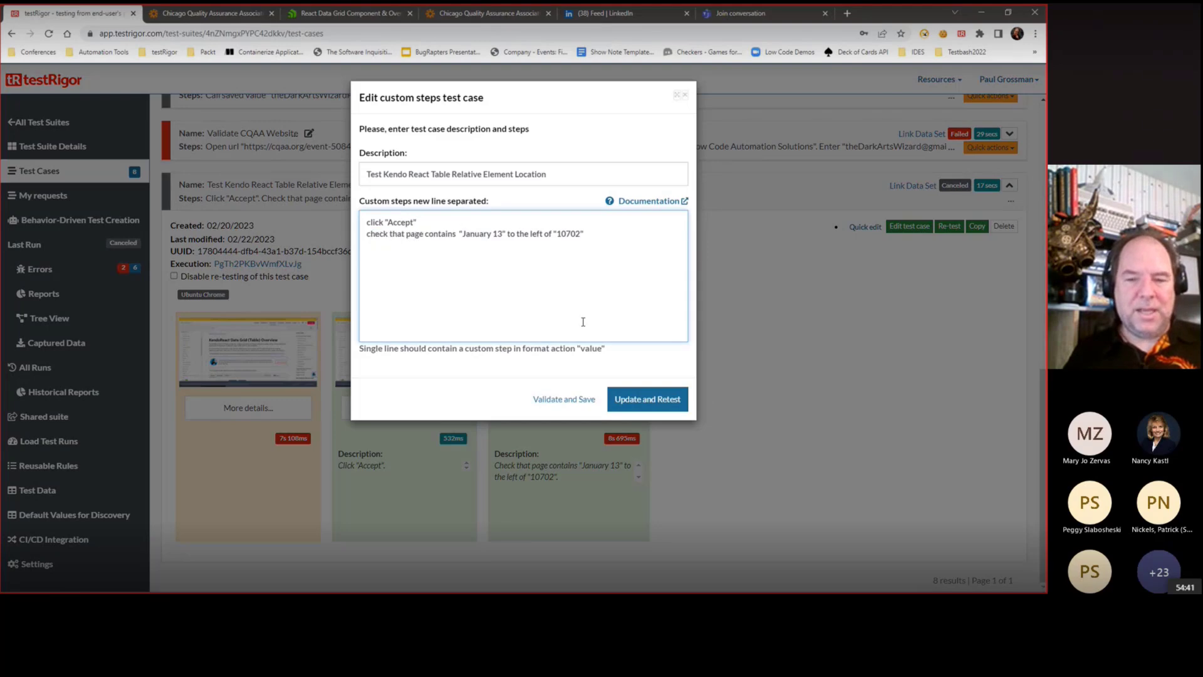
click(684, 96)
Step: View the screenshot of the Kendo test's Click "Accept" step at full size to examine the cookie button, then close it
click(453, 358)
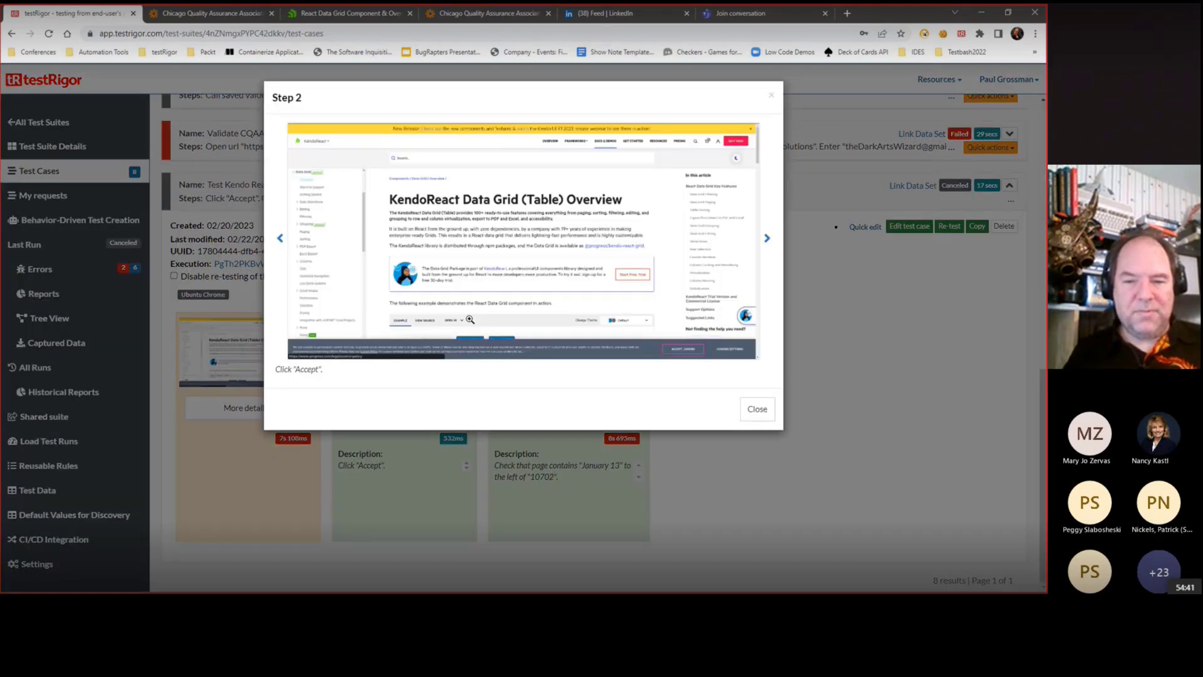
click(490, 290)
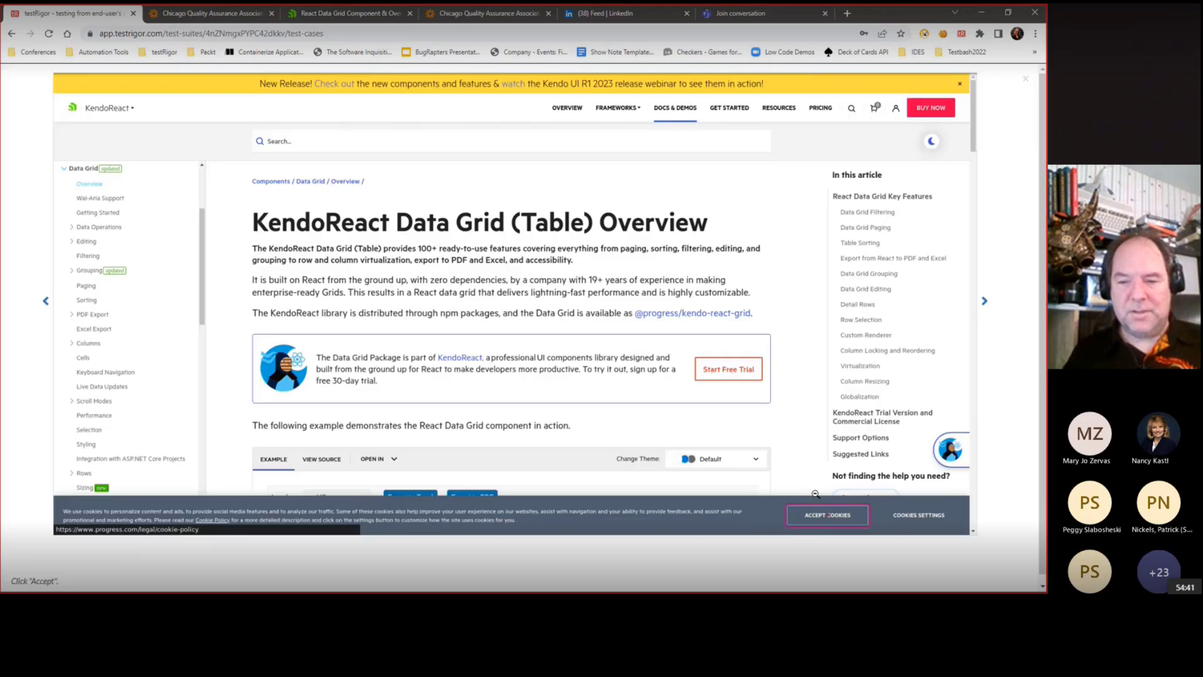
click(1026, 83)
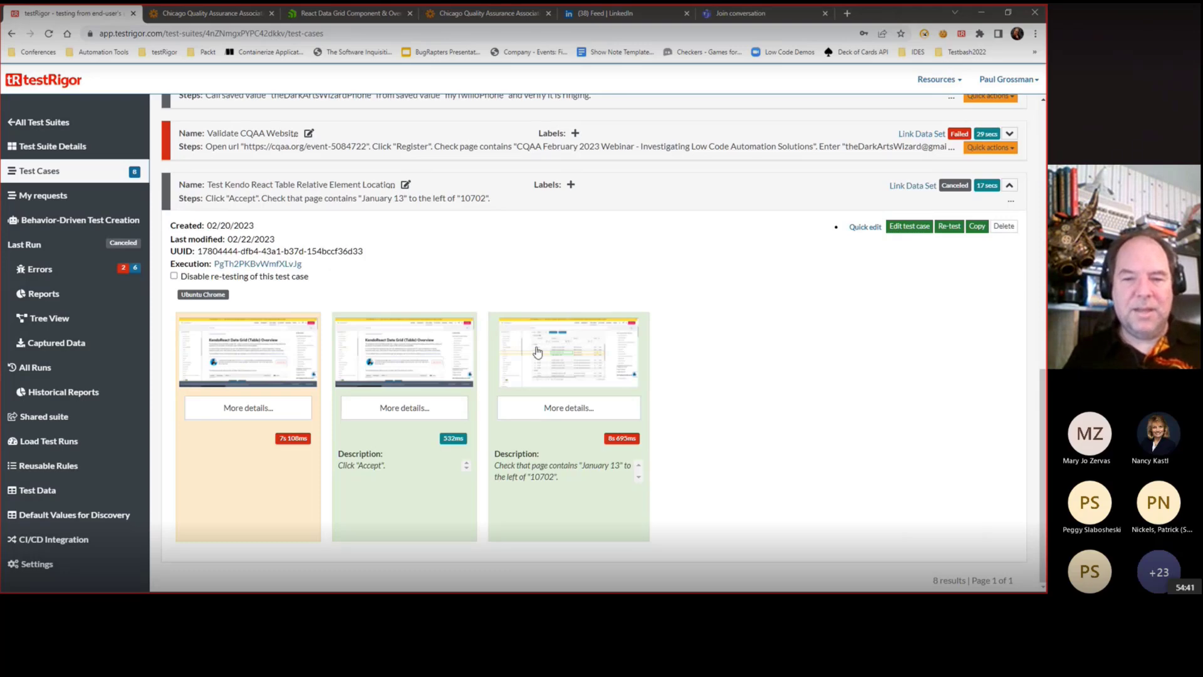
Step: Point out the "January 13" to the left of "10702" check line in the Kendo test's quick editor, then close it unchanged
click(865, 227)
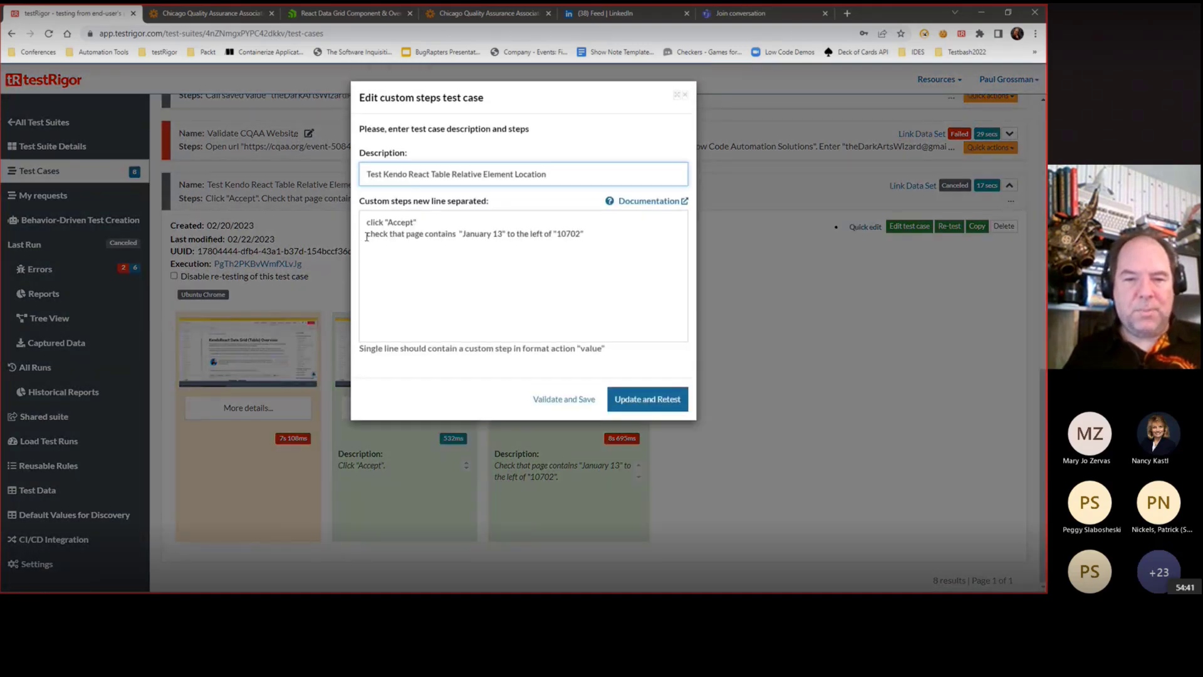
drag(367, 235, 597, 237)
click(541, 235)
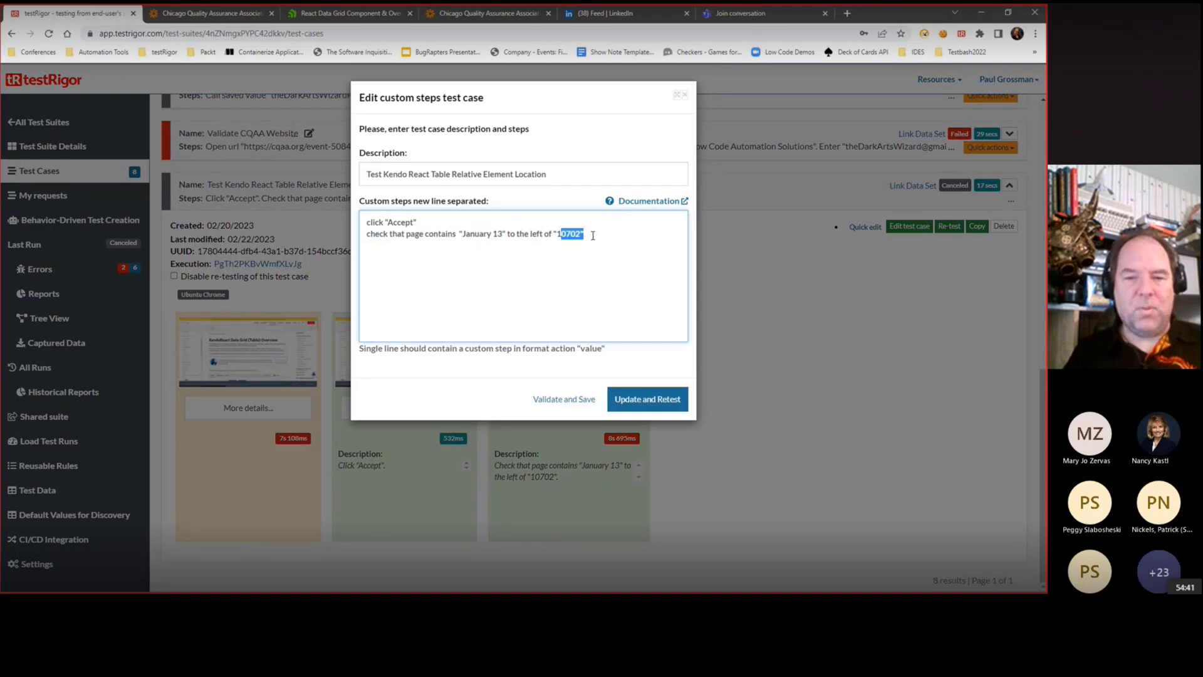
click(689, 105)
click(686, 98)
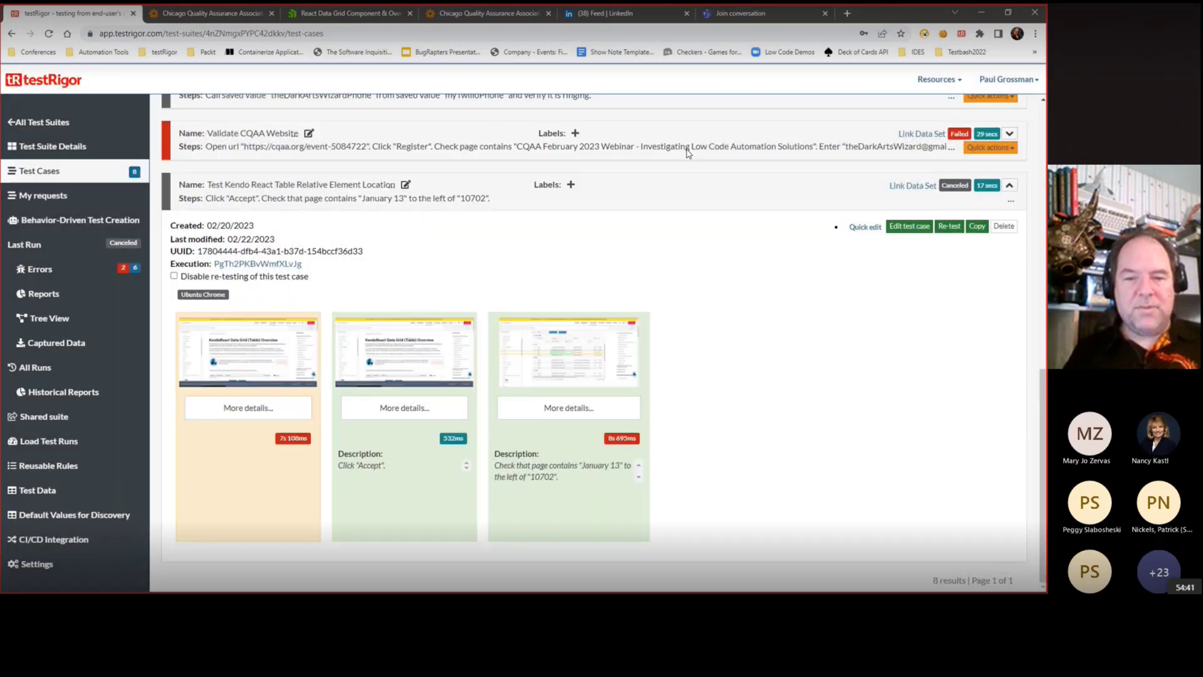
Step: View the Kendo test's Step 3 screenshot at full size to examine the highlighted "January 13" and "10702" table cells, then close it
click(588, 352)
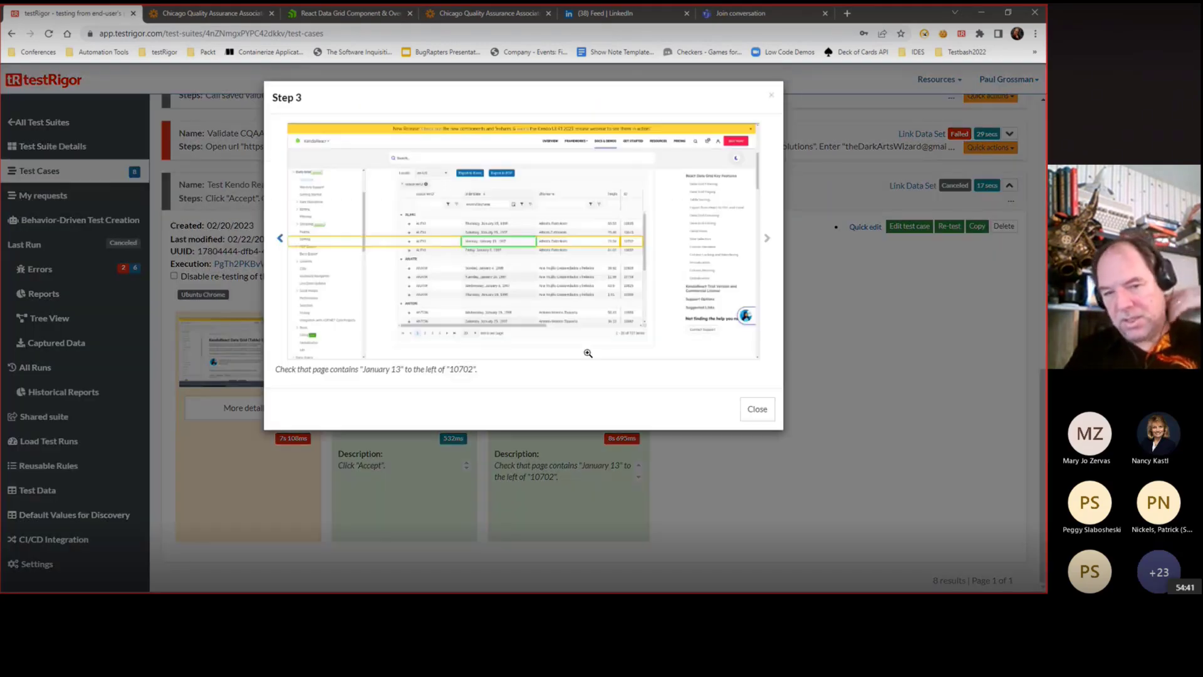
click(588, 352)
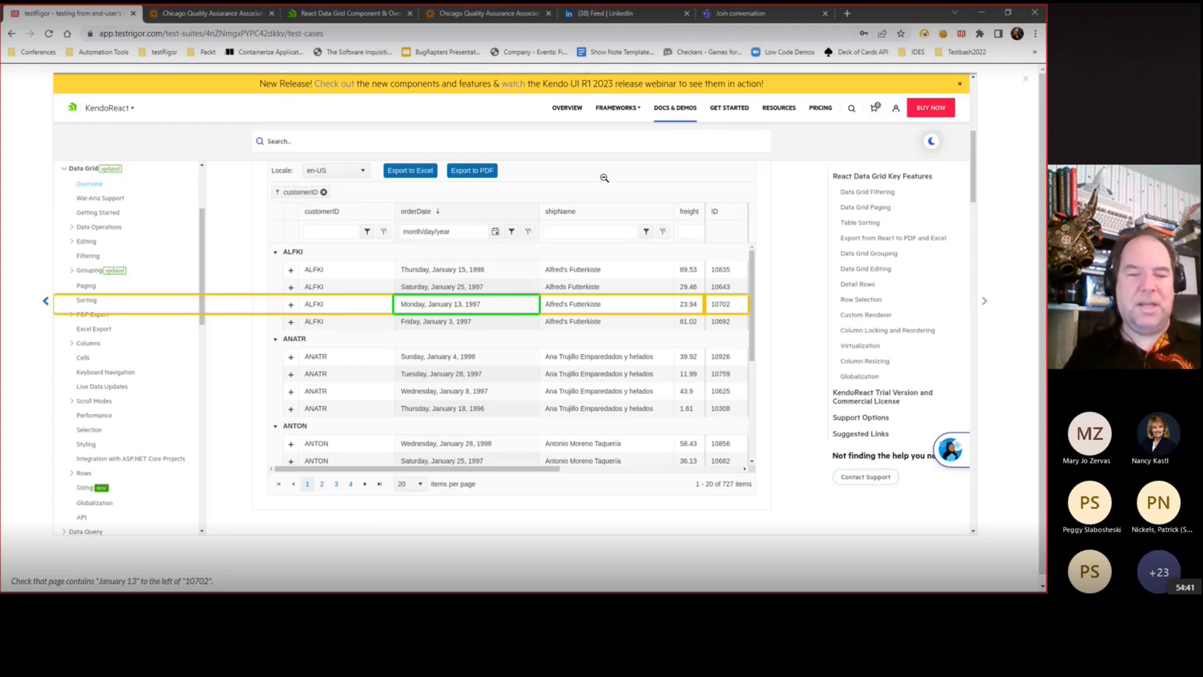
click(506, 331)
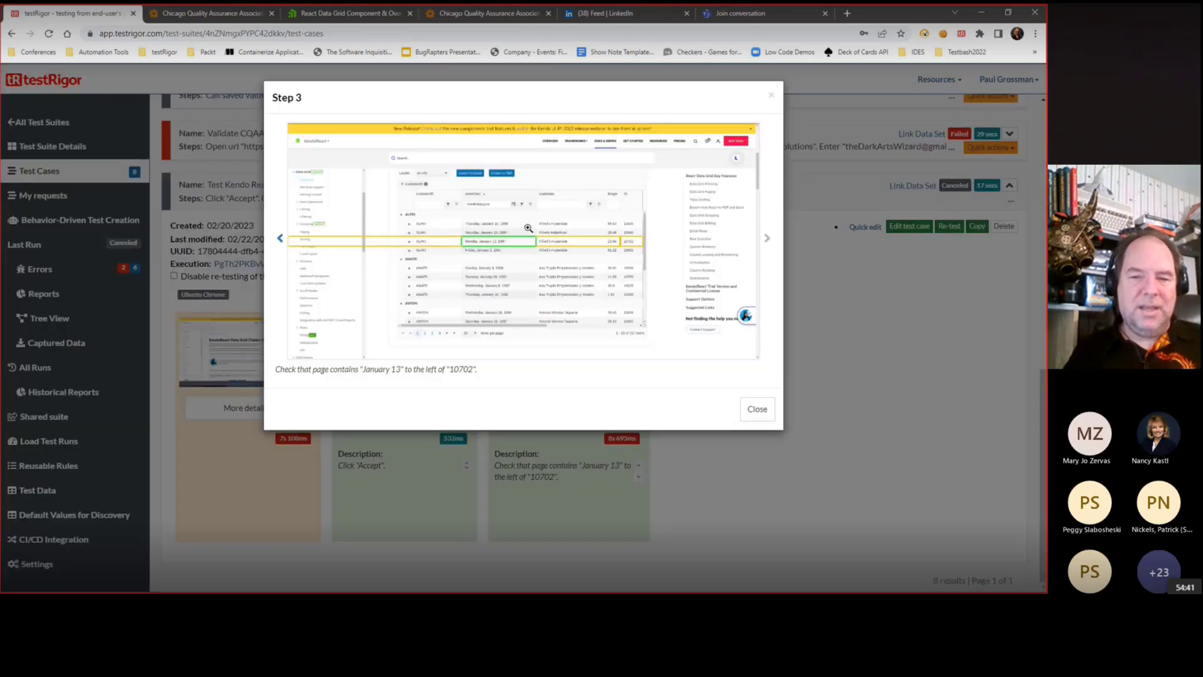
click(756, 408)
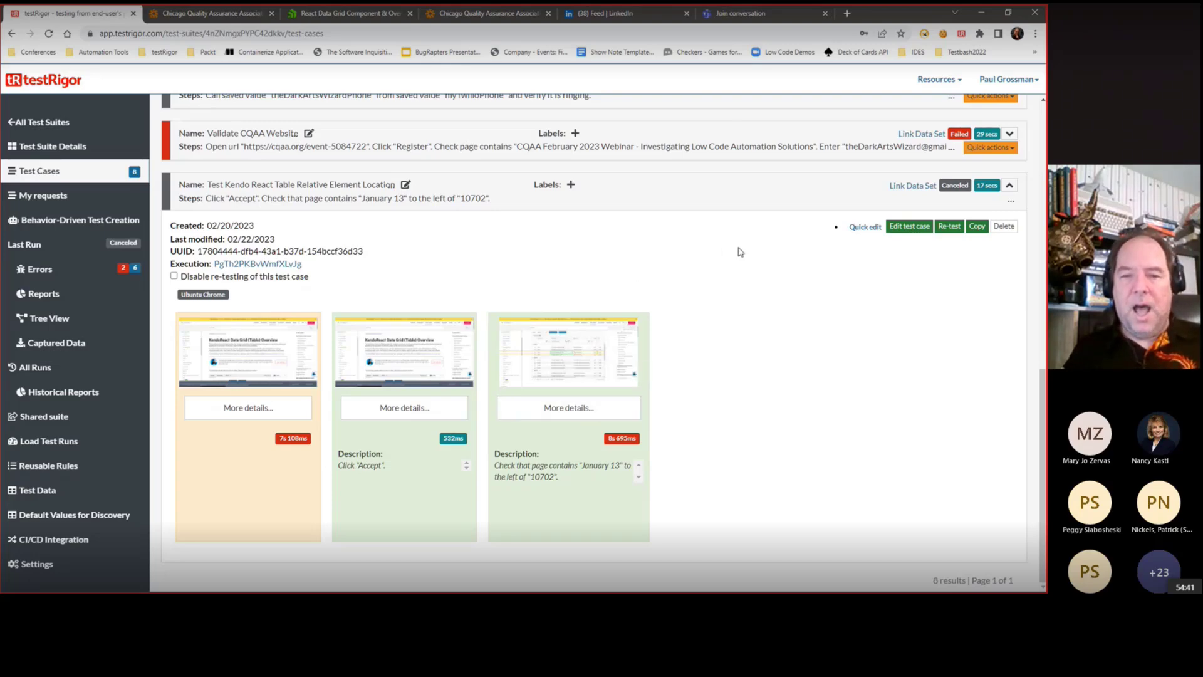
Step: Switch to the slide show, advance to the Cross Browser Testing demo slide, and return to testRigor
key(alt+Tab)
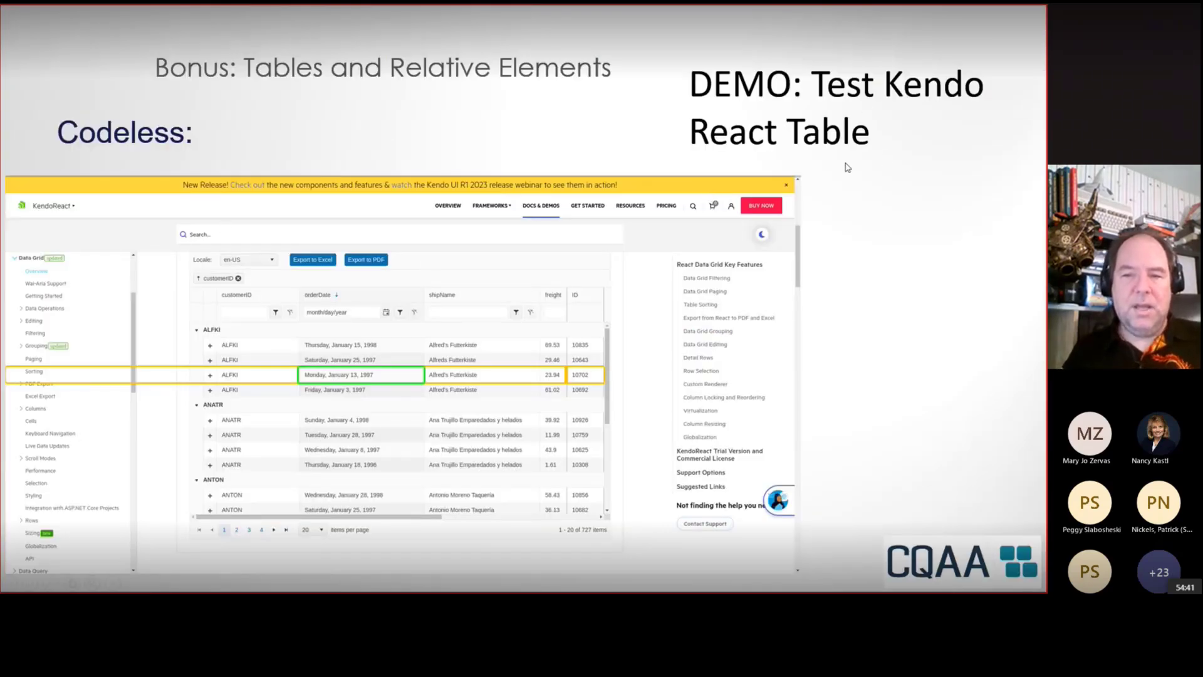
click(495, 151)
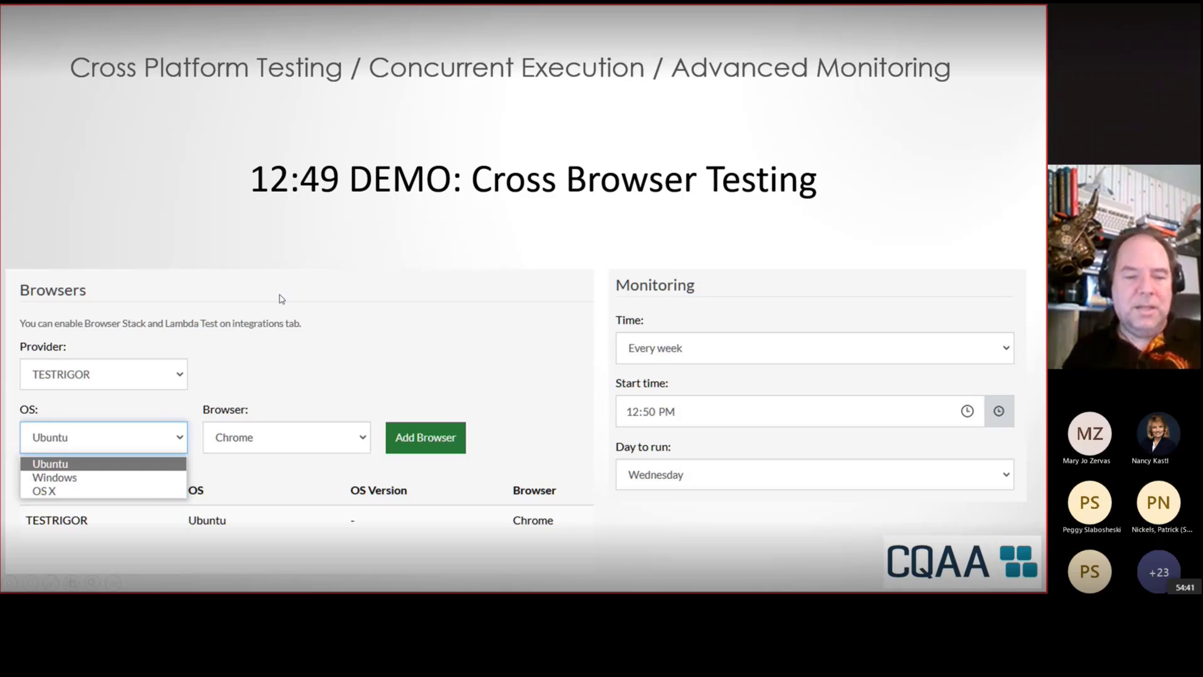
key(alt+Tab)
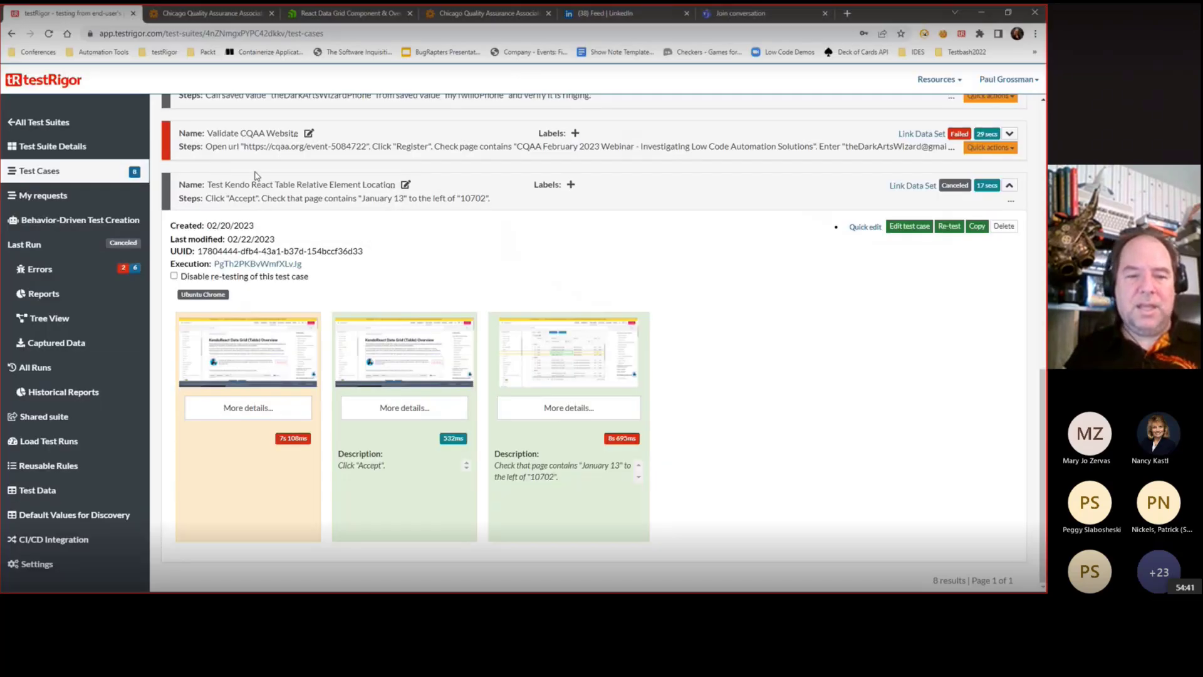
Step: Add Edge on Windows from the TESTRIGOR provider to the CQAA suite's multiple browsers settings
click(38, 563)
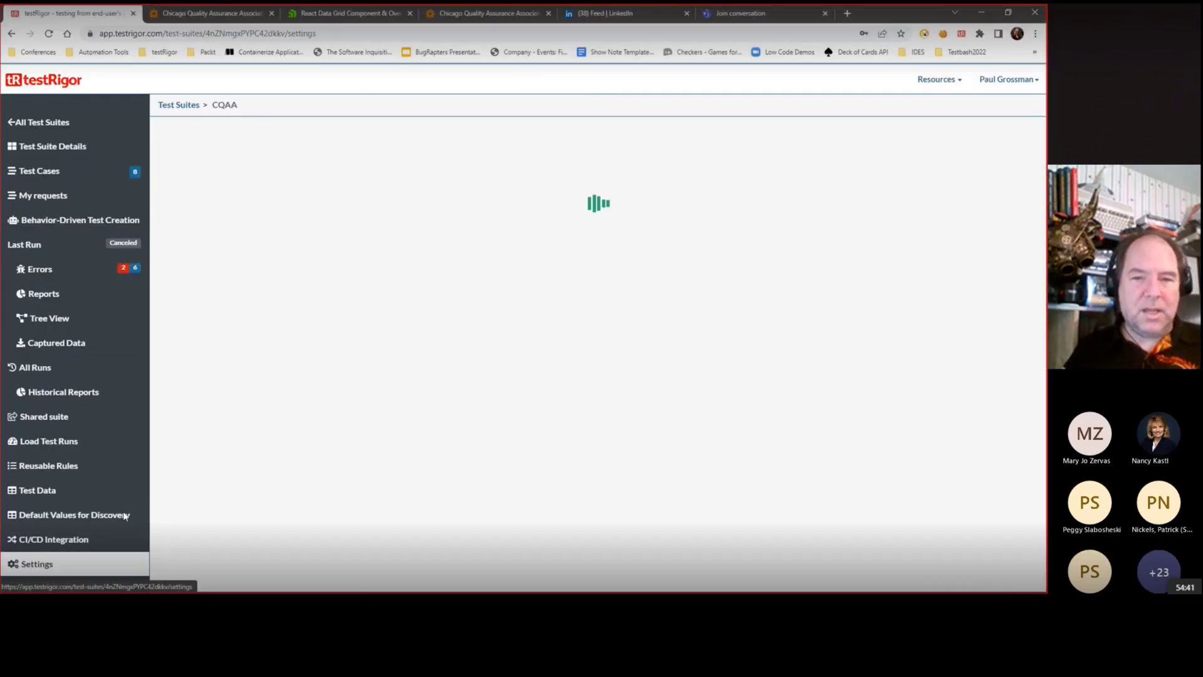
click(847, 136)
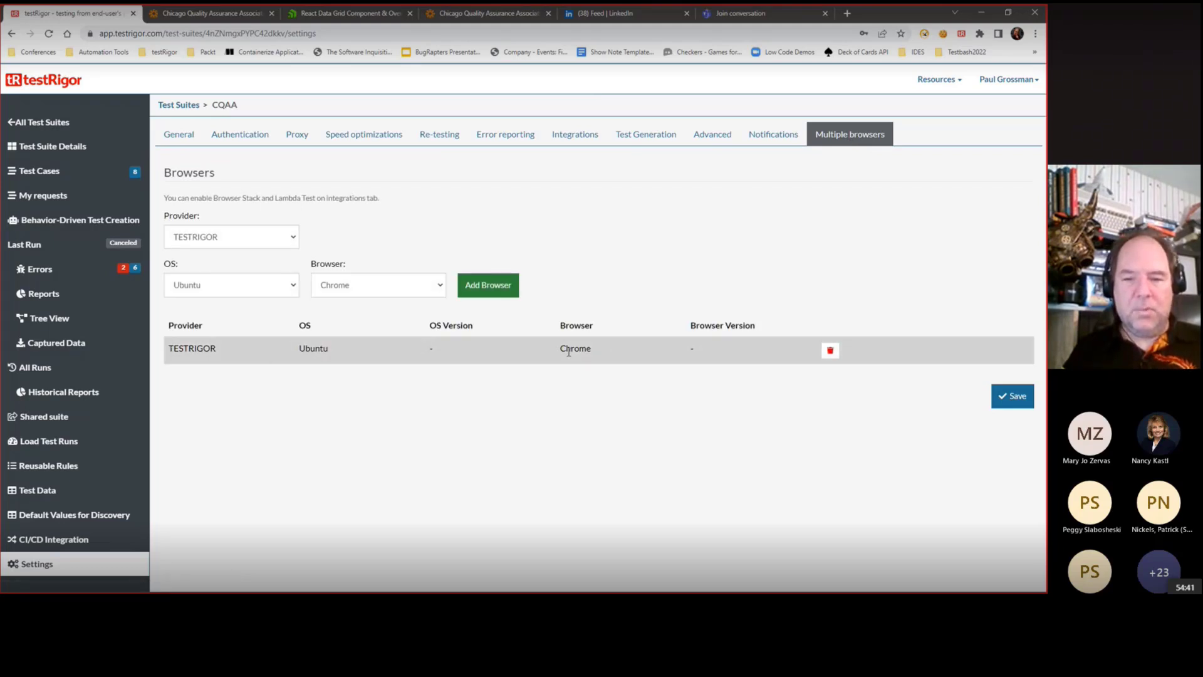
click(292, 287)
click(254, 312)
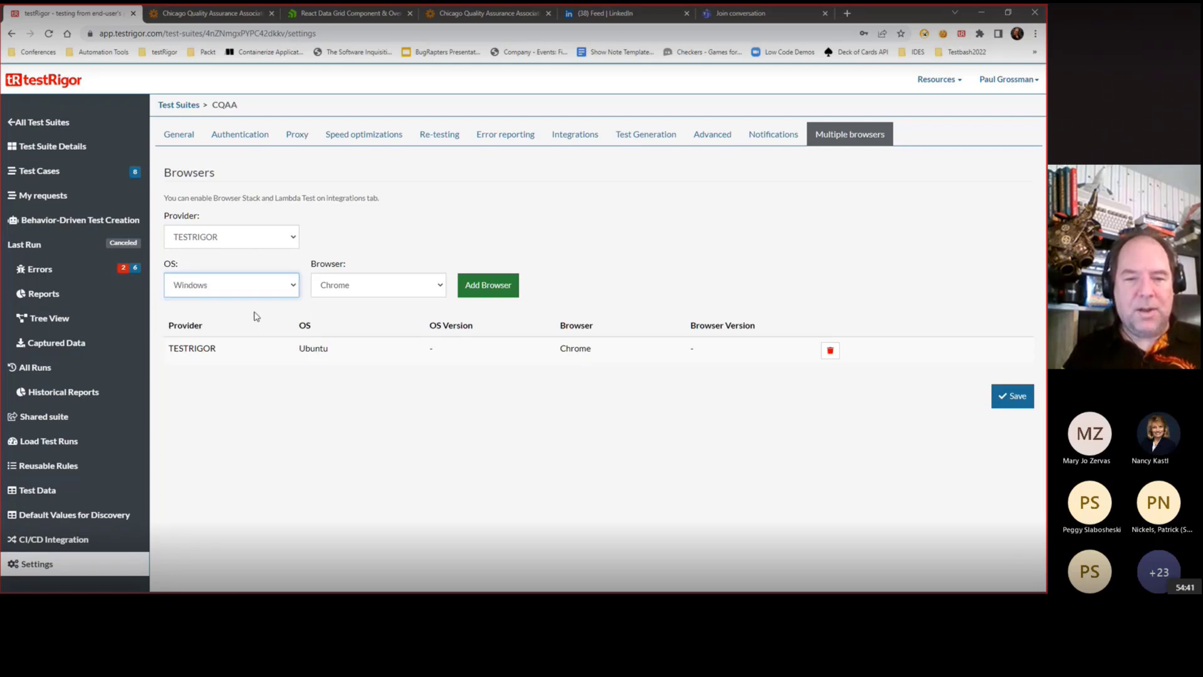
click(377, 291)
click(349, 318)
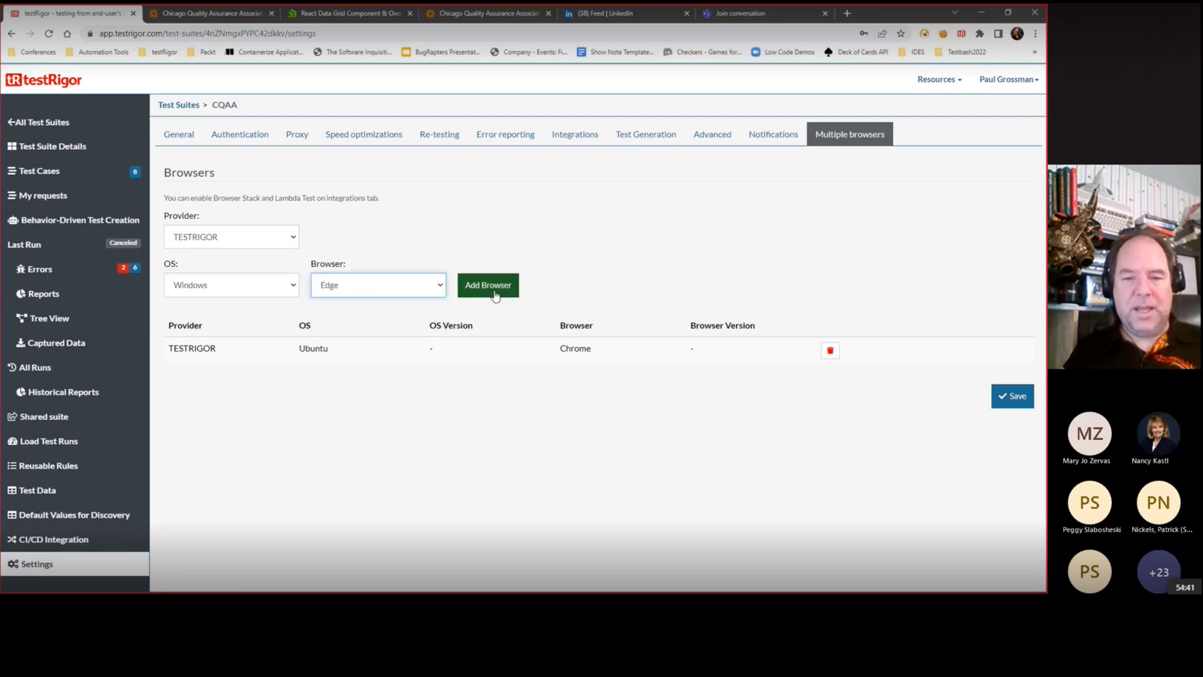
click(488, 285)
Step: Add Safari on OS X to the suite's browser list and save the browser settings
click(240, 285)
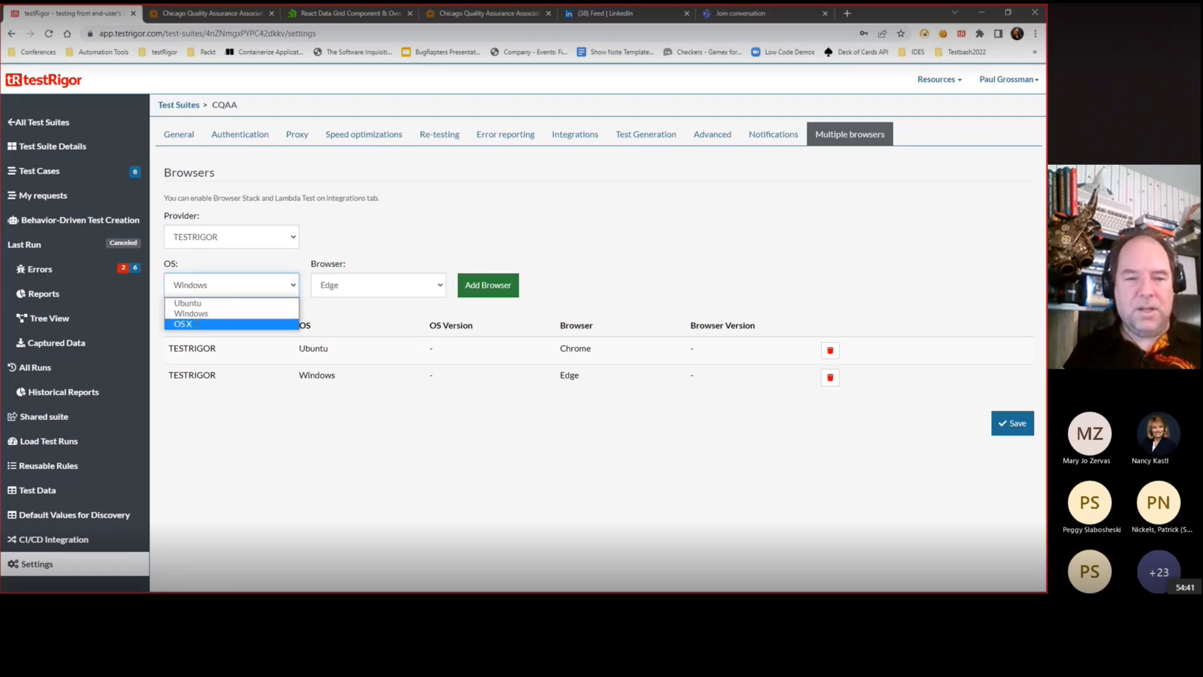
click(194, 324)
click(402, 287)
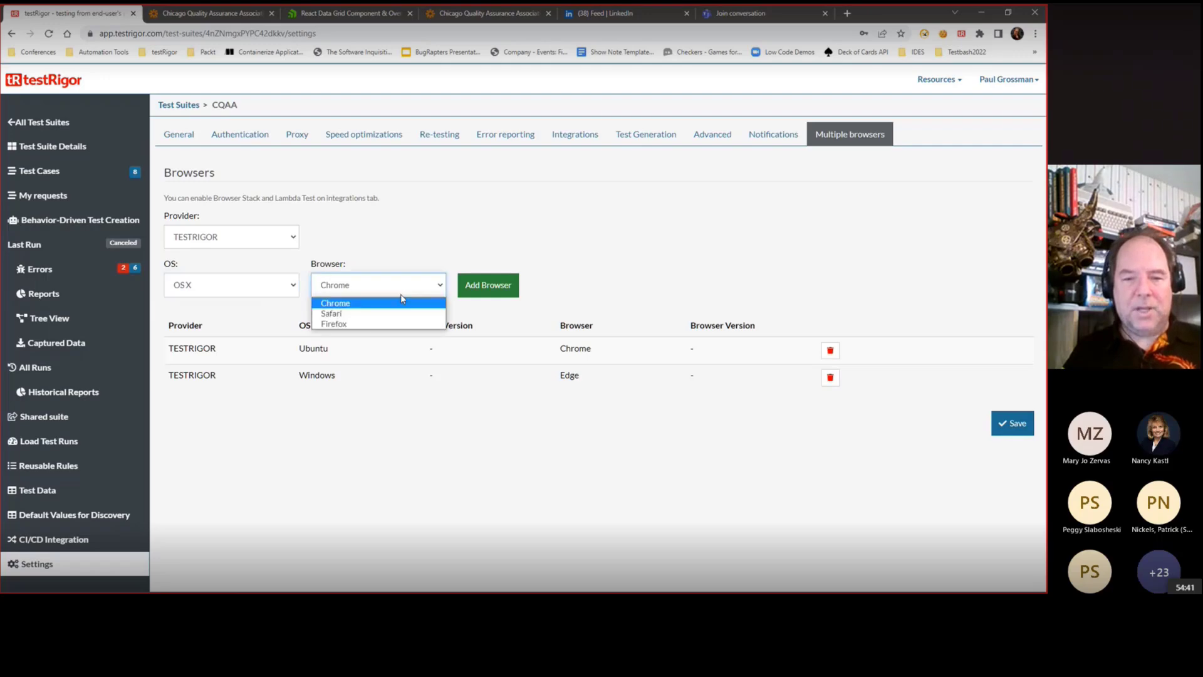
click(367, 313)
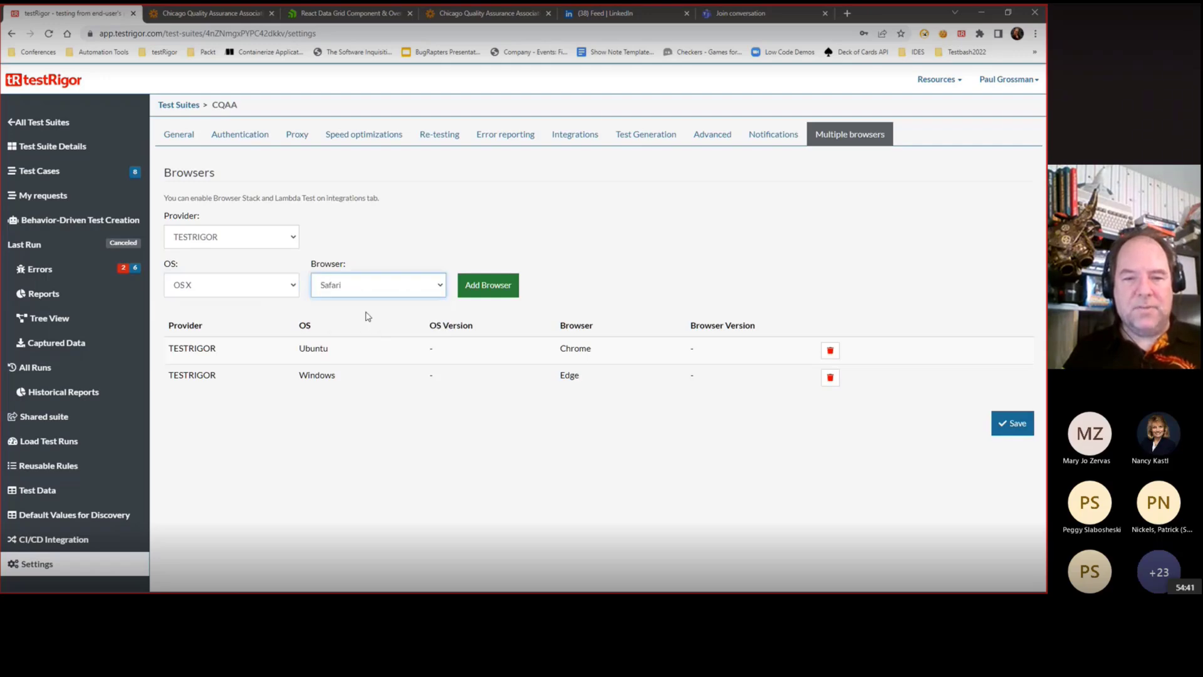
click(486, 286)
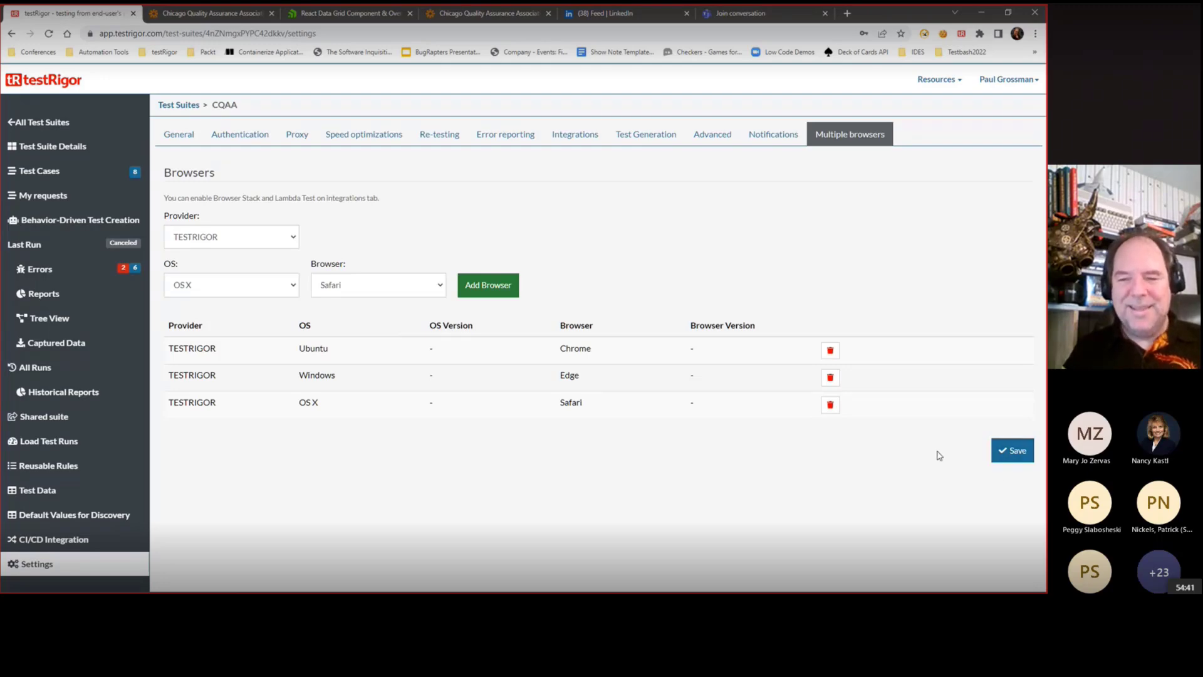
click(1019, 456)
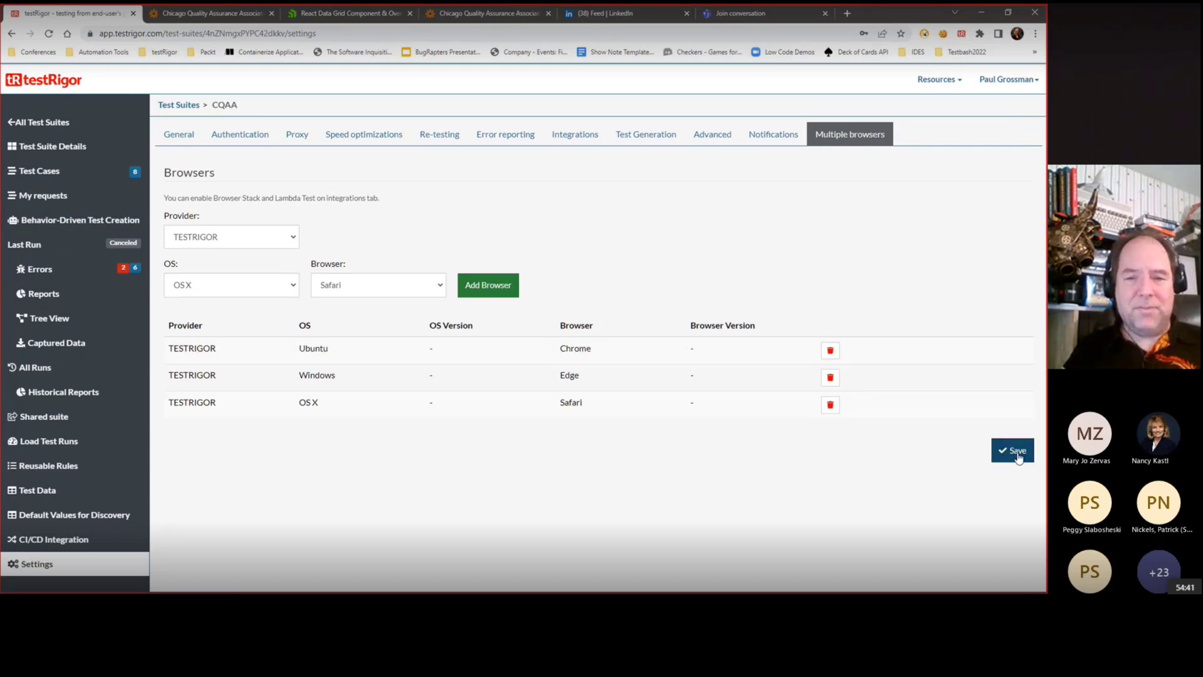
Step: In the suite's advanced settings, keep monitoring at Every week, set its start time to 12:47 PM, and save
click(723, 134)
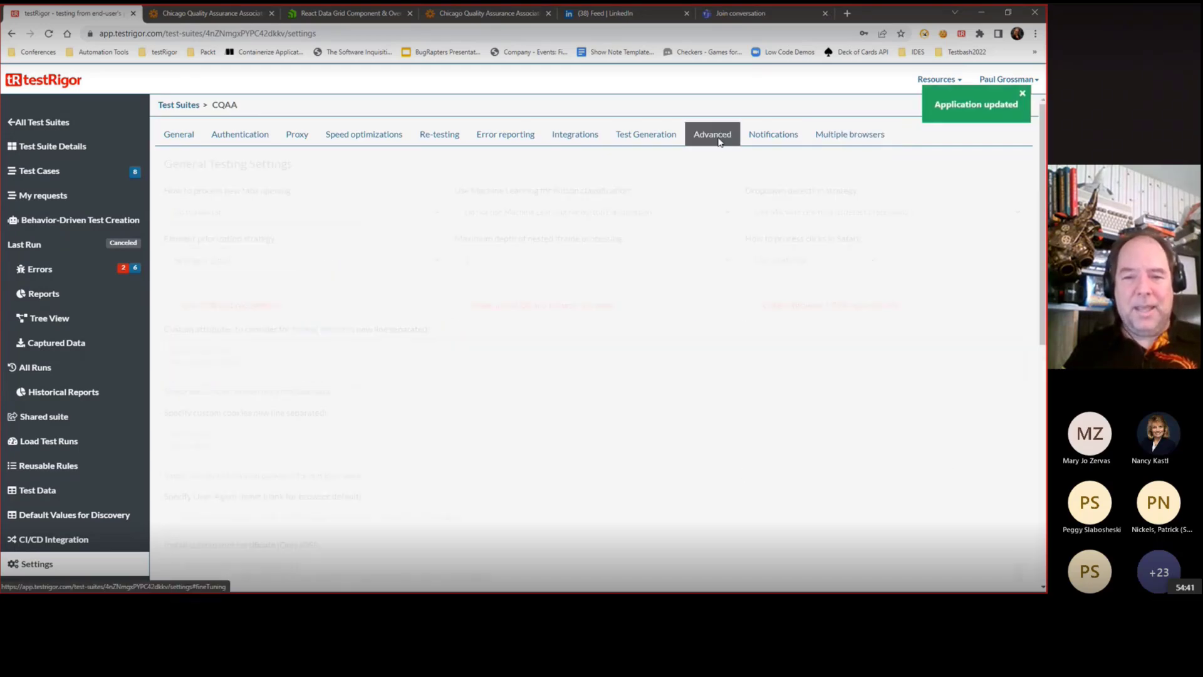
scroll(669, 322, down, 10)
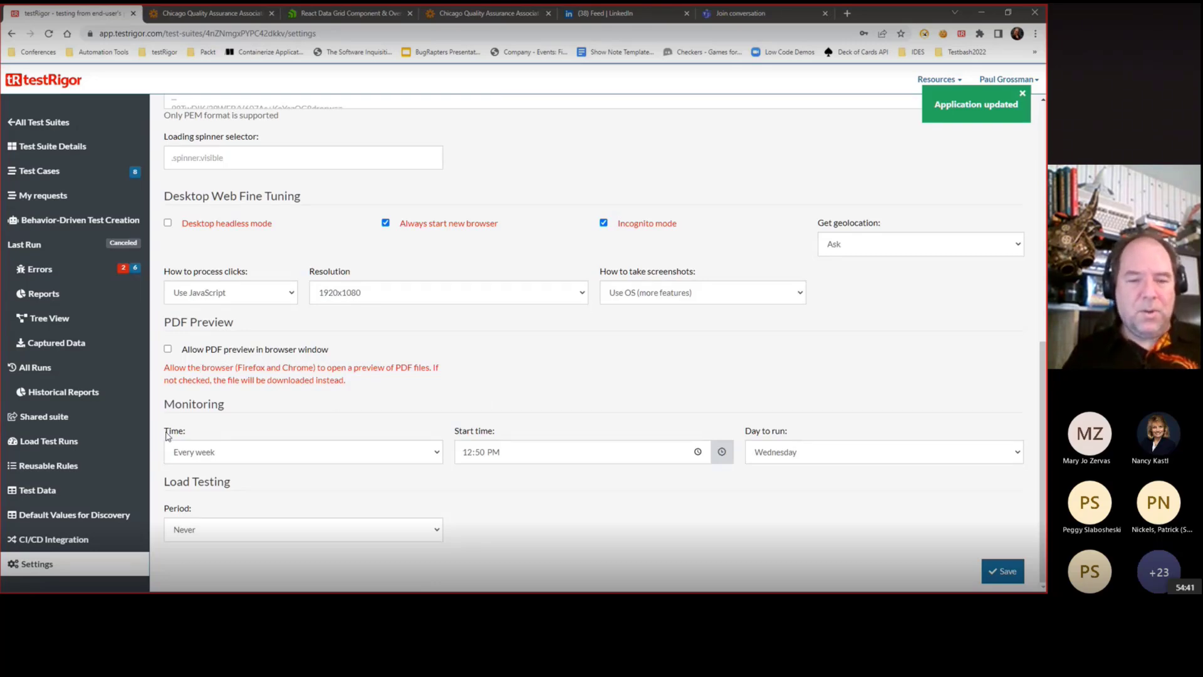
click(437, 454)
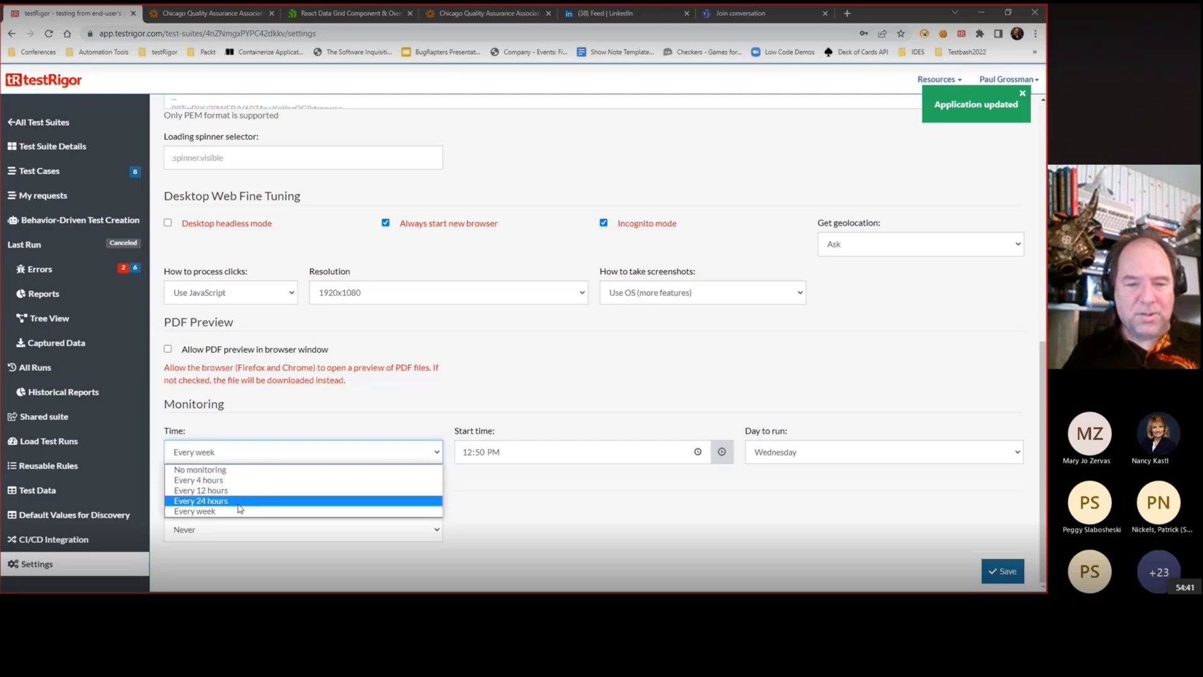
click(560, 395)
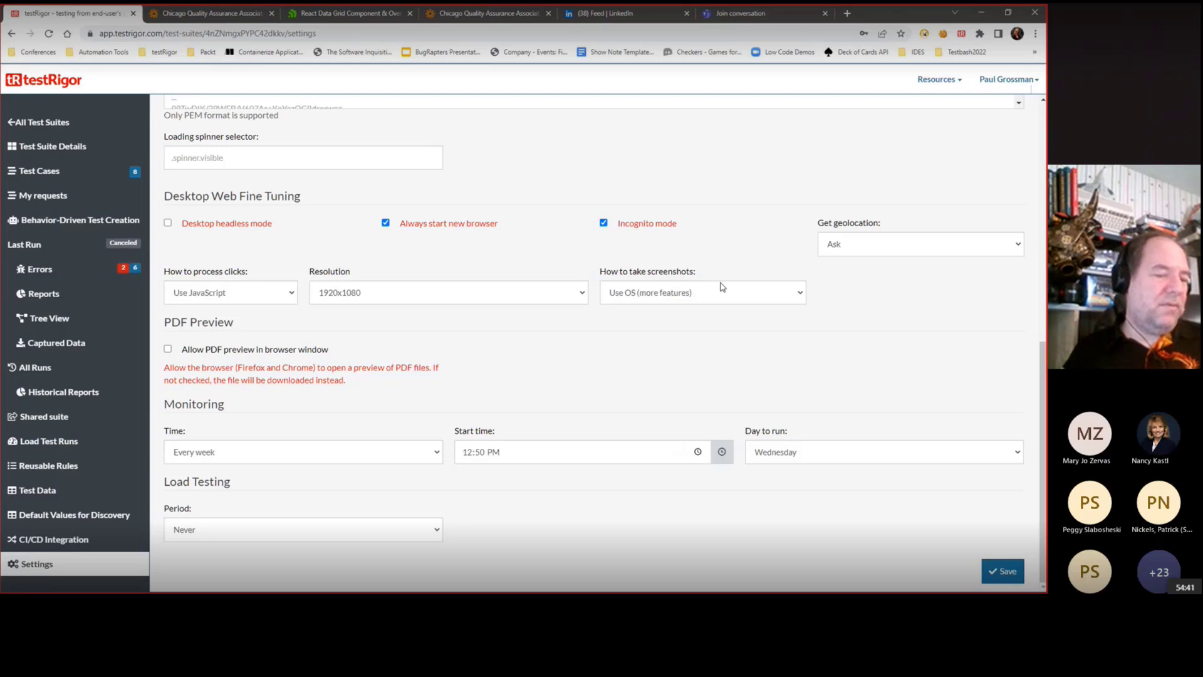
click(479, 452)
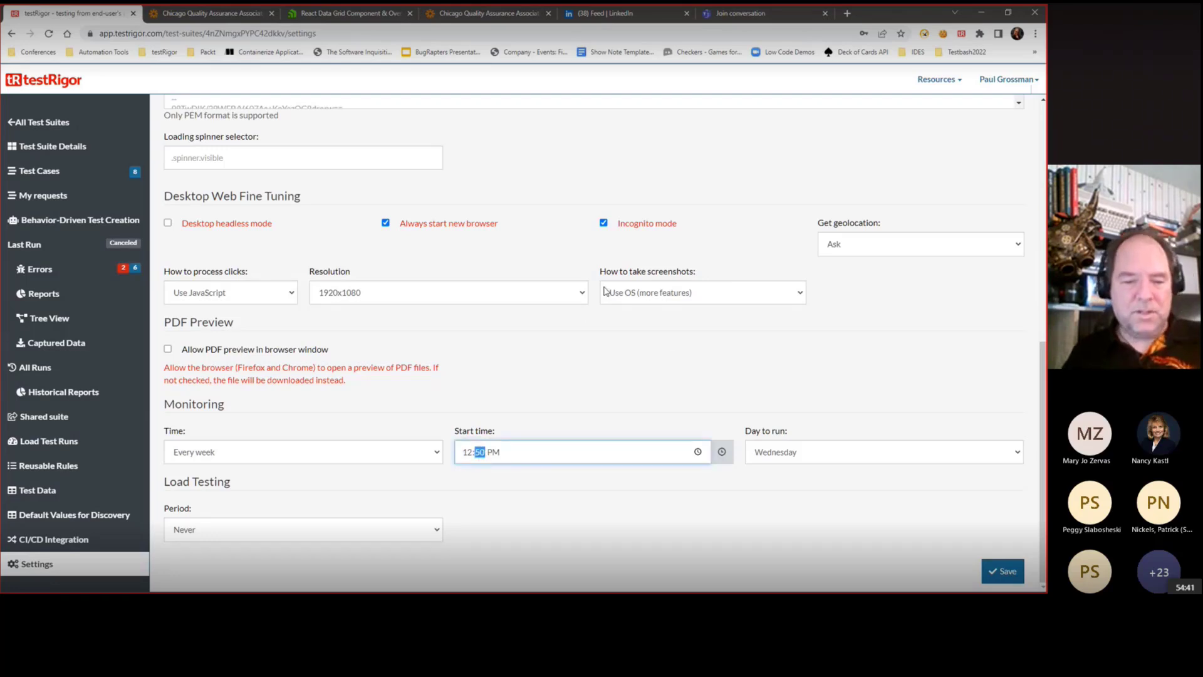
text(47)
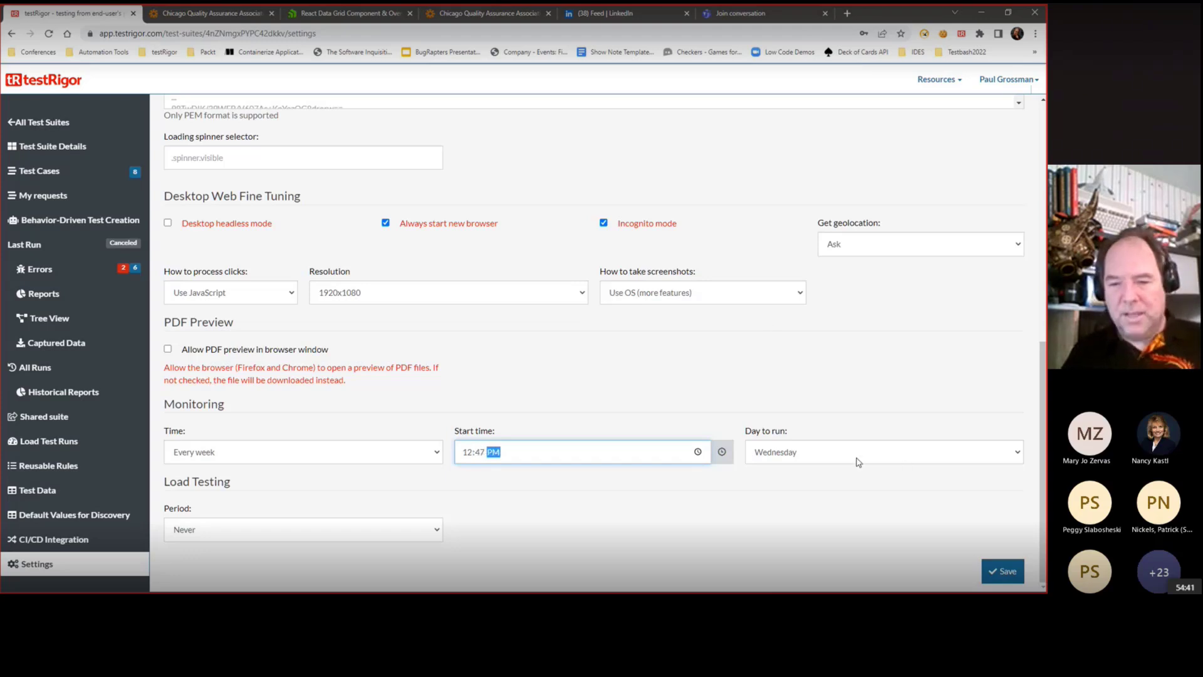
click(1001, 570)
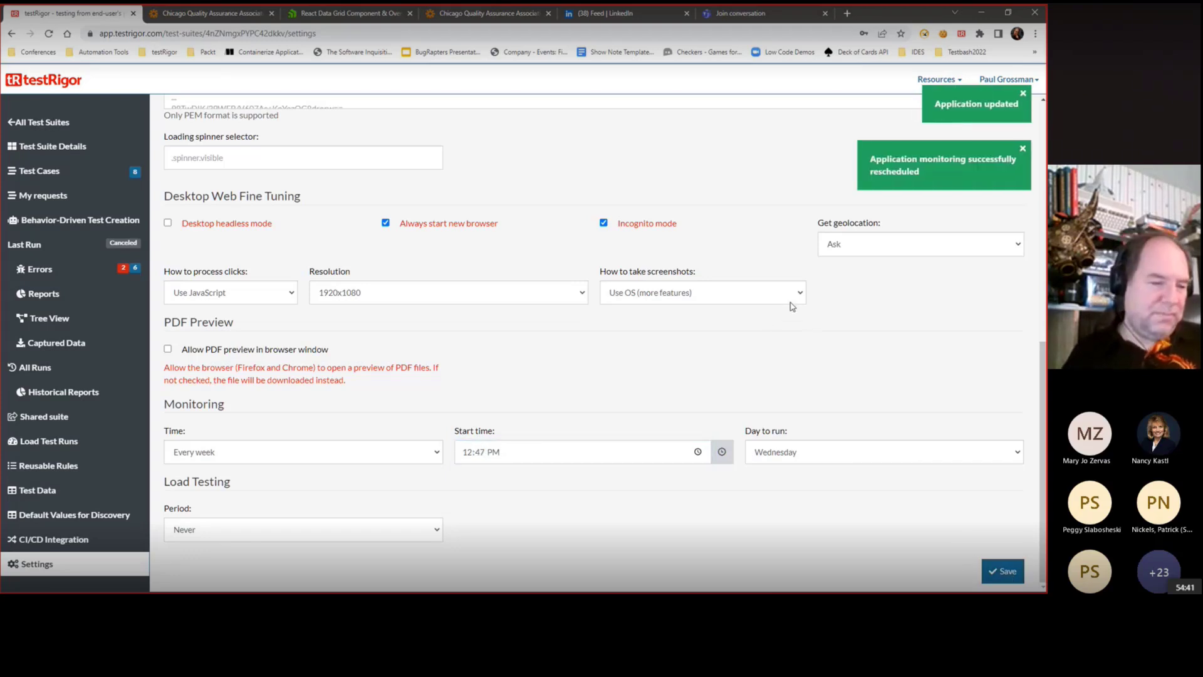
Step: Return to the CQAA suite's test cases by way of its details page and dismiss the two update notifications
click(60, 147)
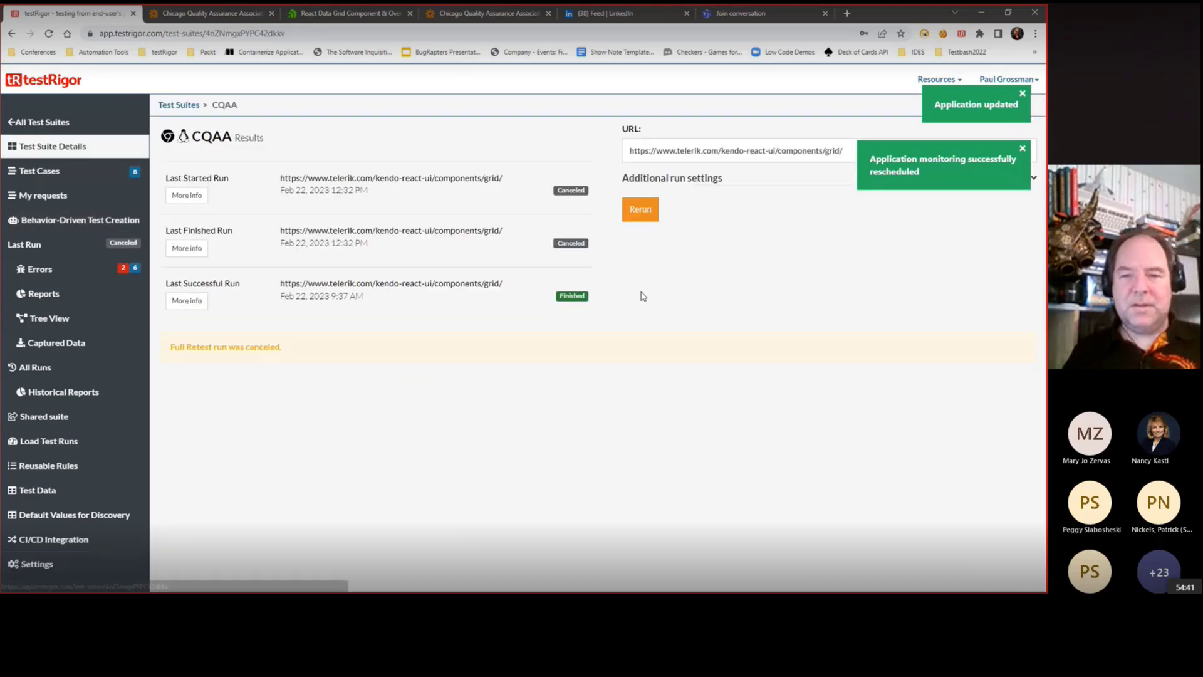
click(54, 174)
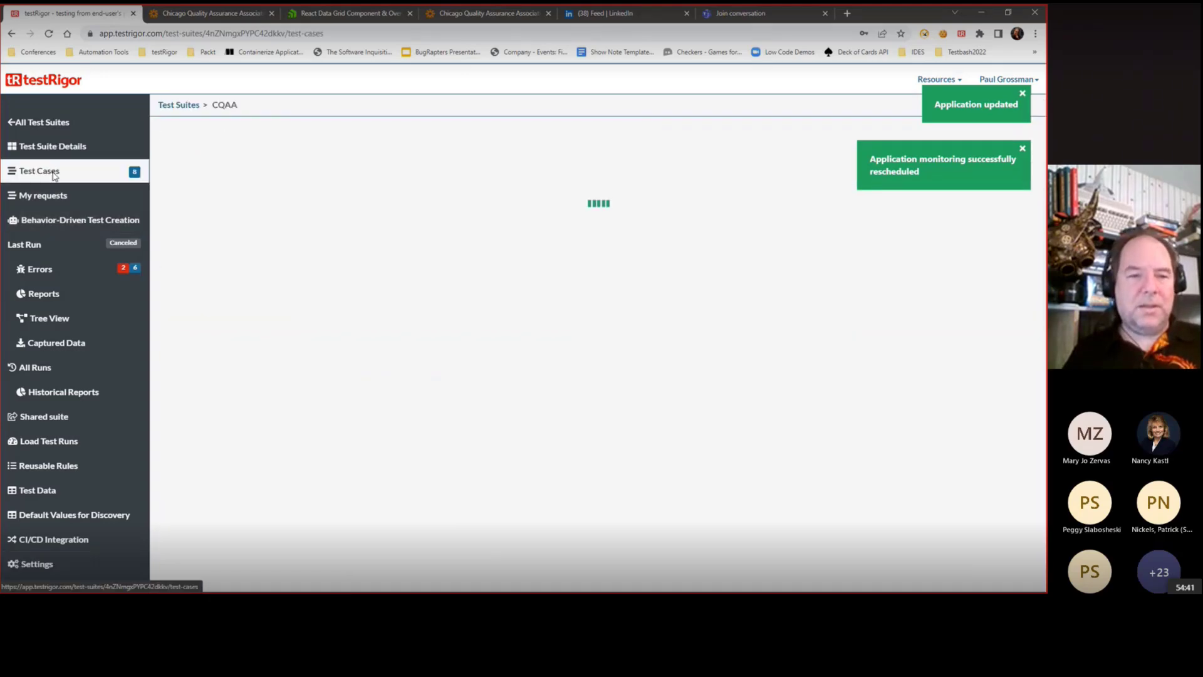
click(1022, 93)
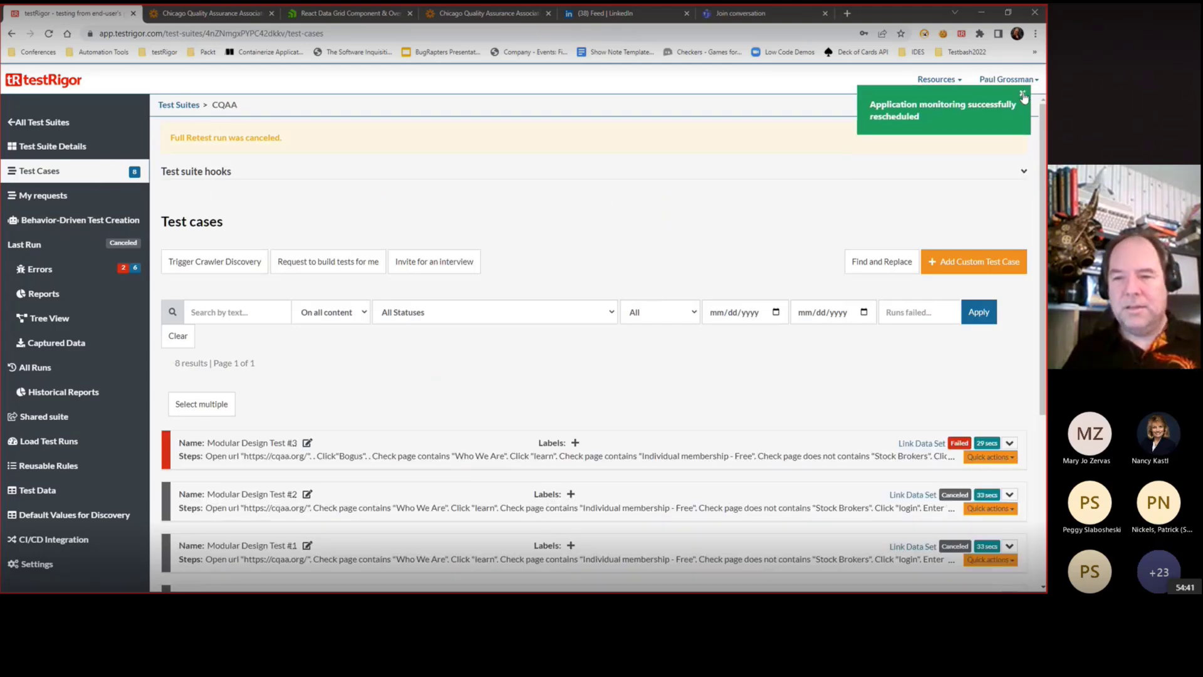
click(1023, 95)
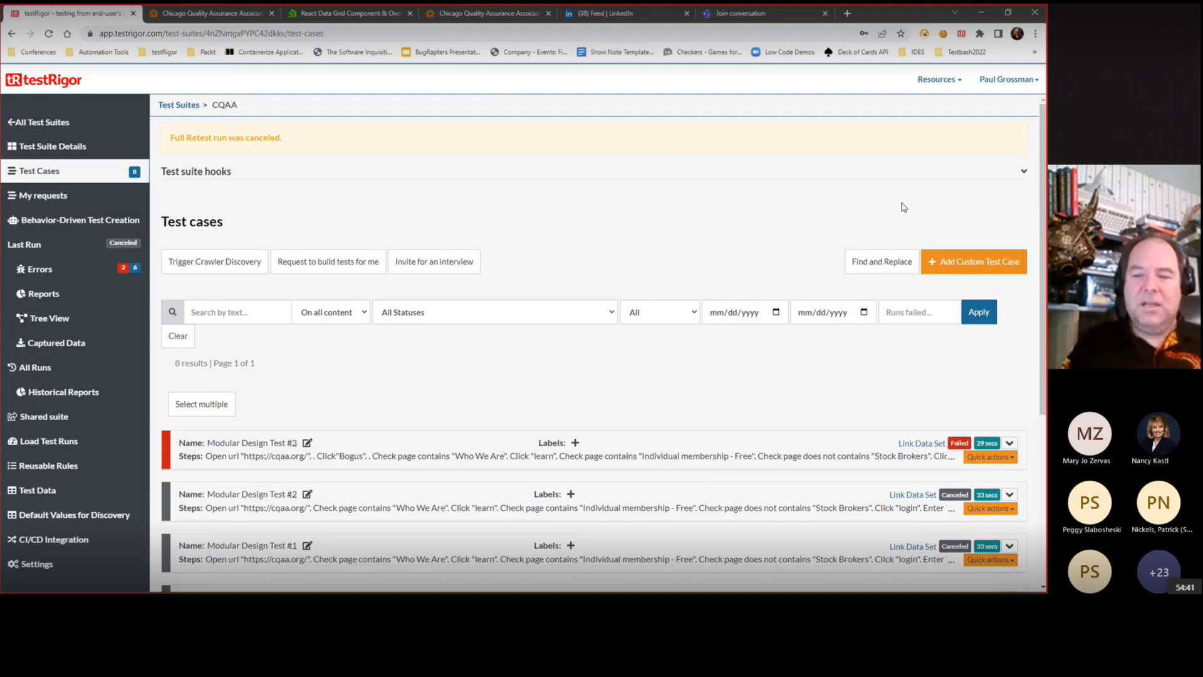
Step: Review the SMS-sending step of the Text My Phone test case in its quick editor, and close it without saving
scroll(1015, 364, down, 3)
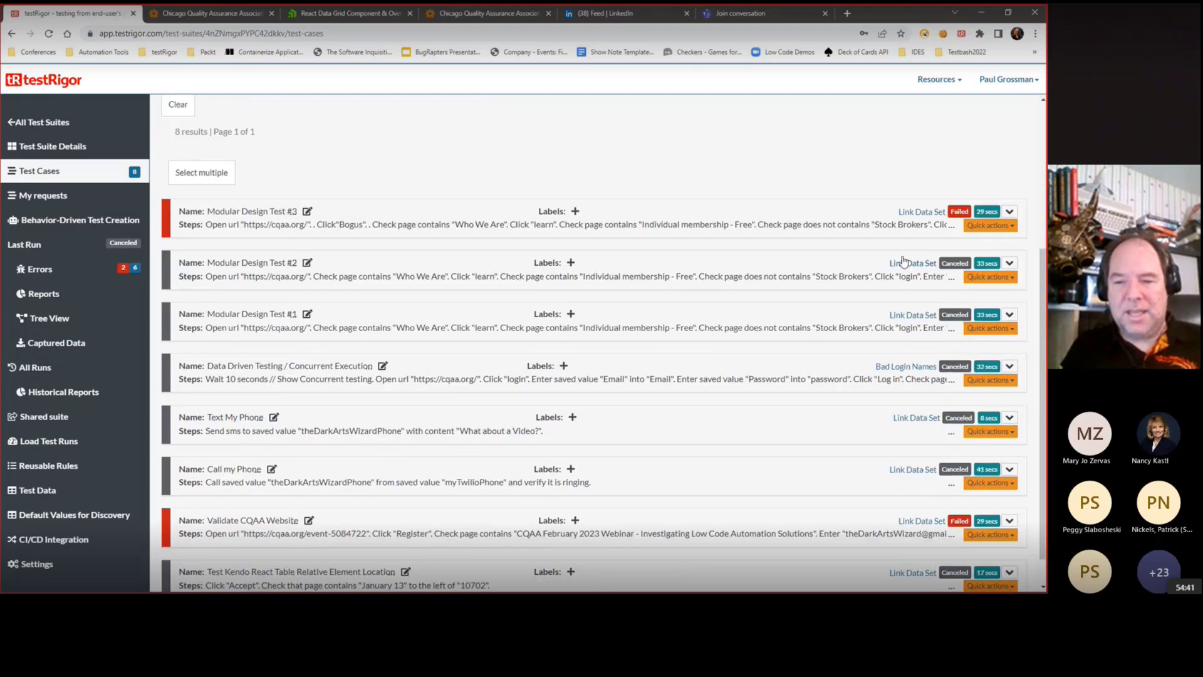
scroll(902, 261, down, 1)
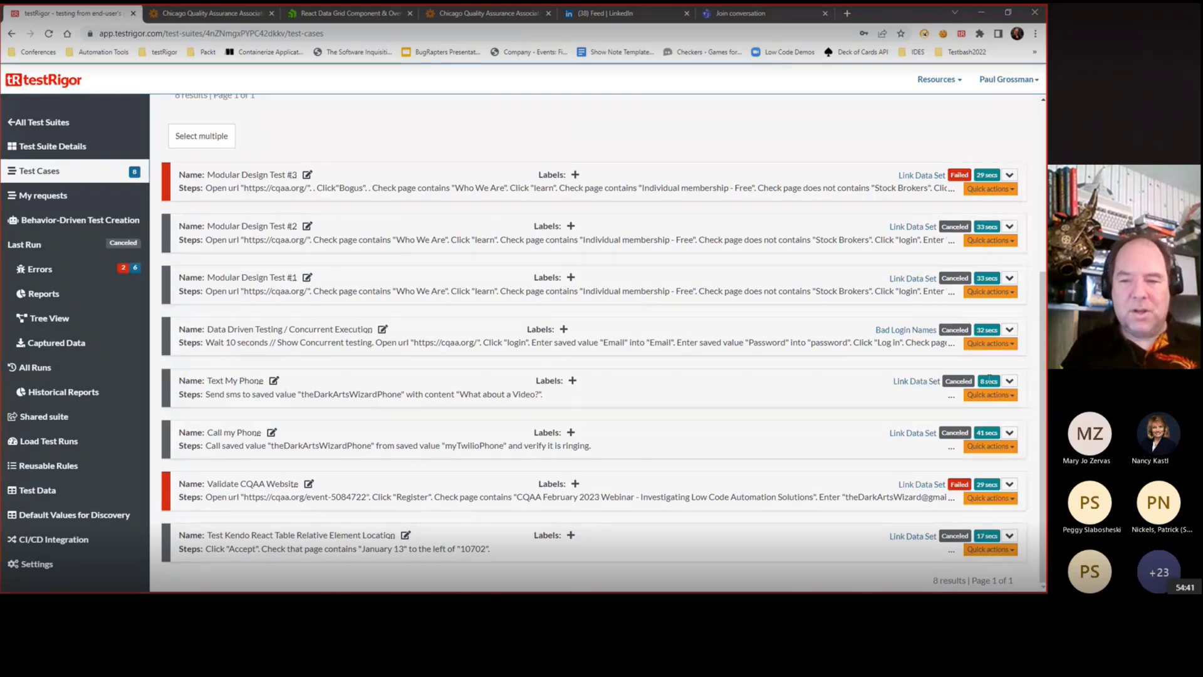
click(1009, 381)
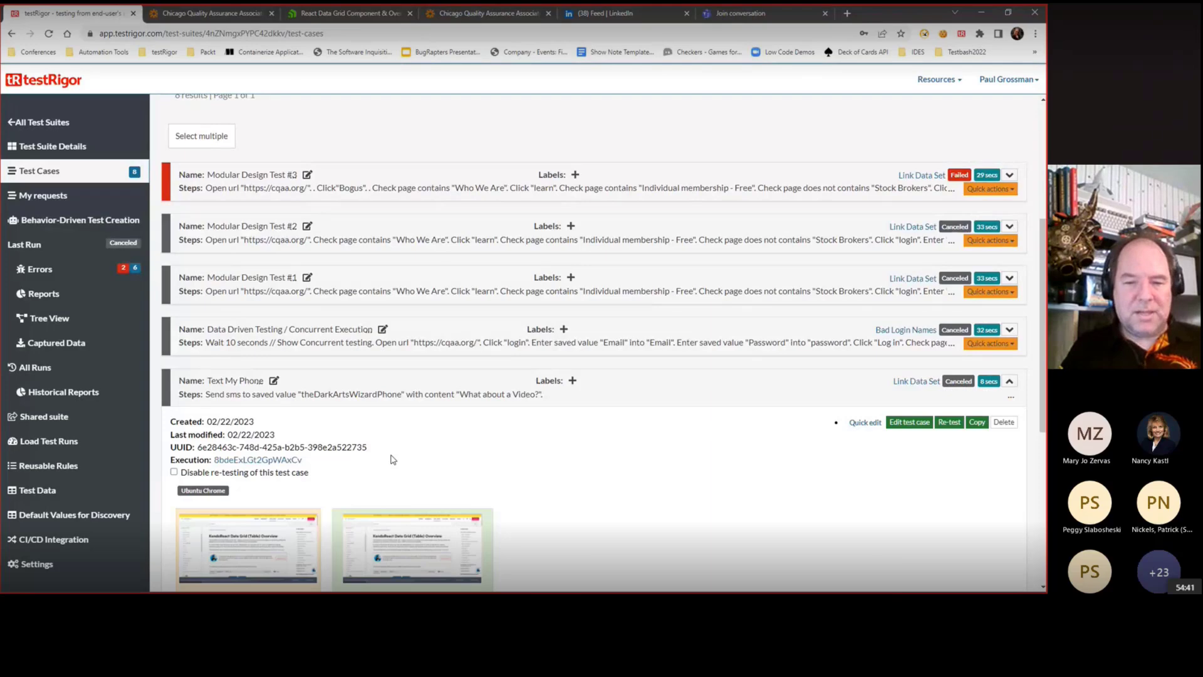
click(863, 422)
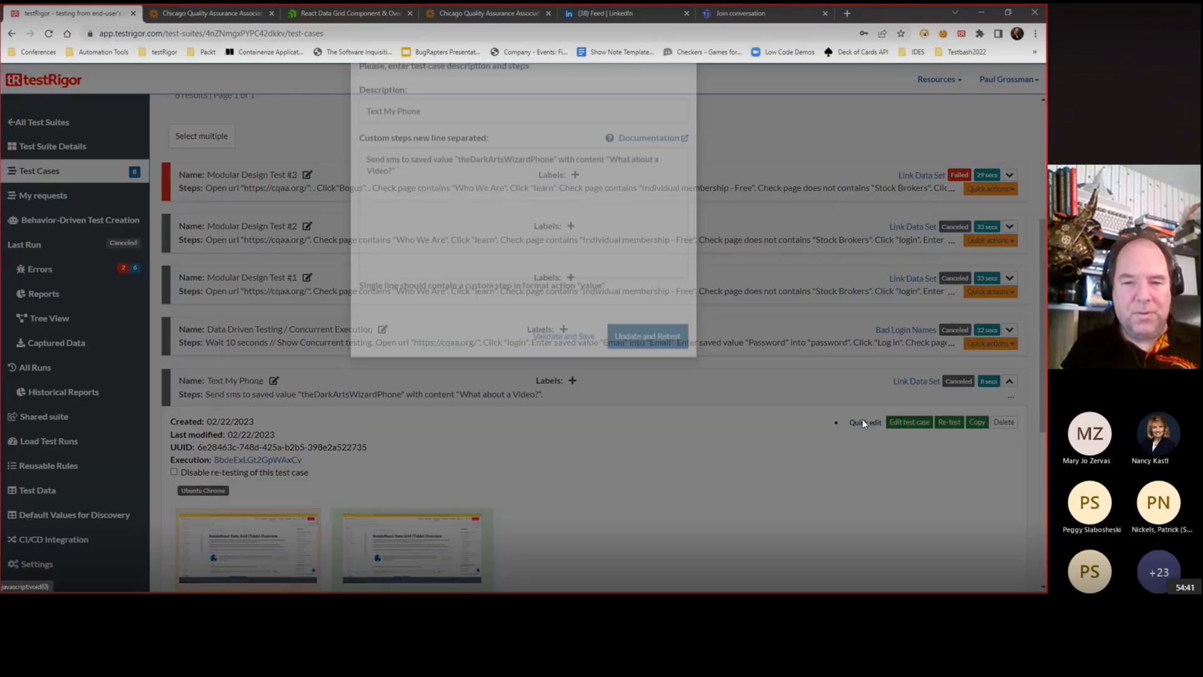
double_click(391, 222)
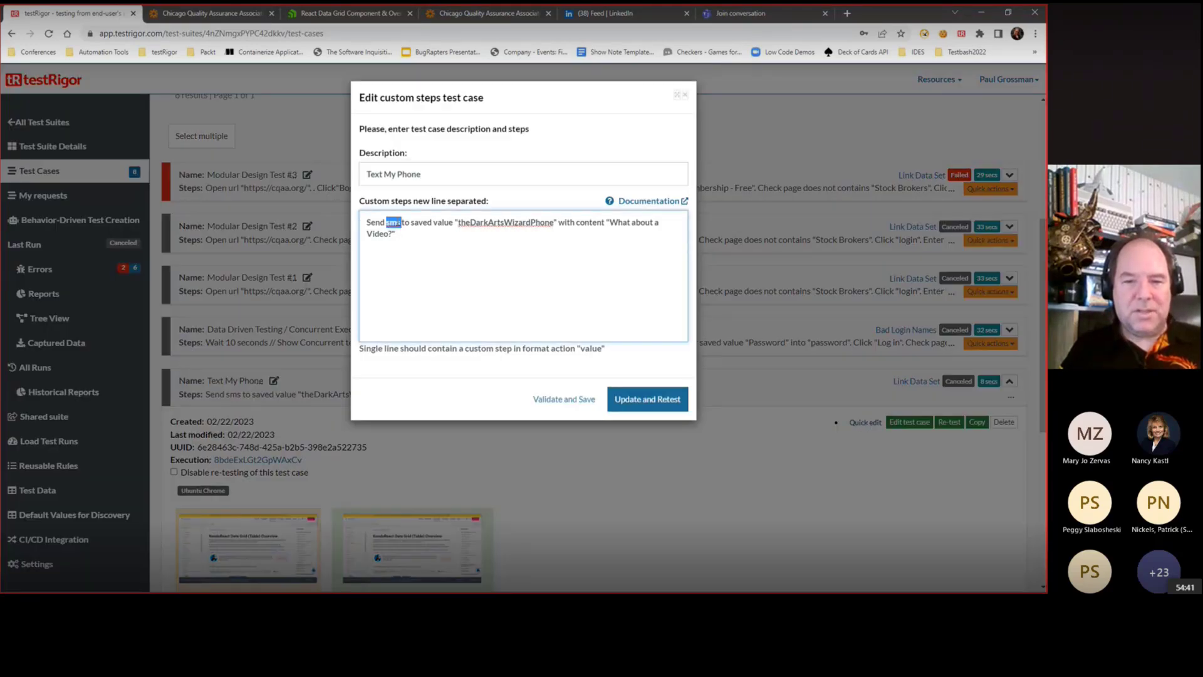
click(666, 237)
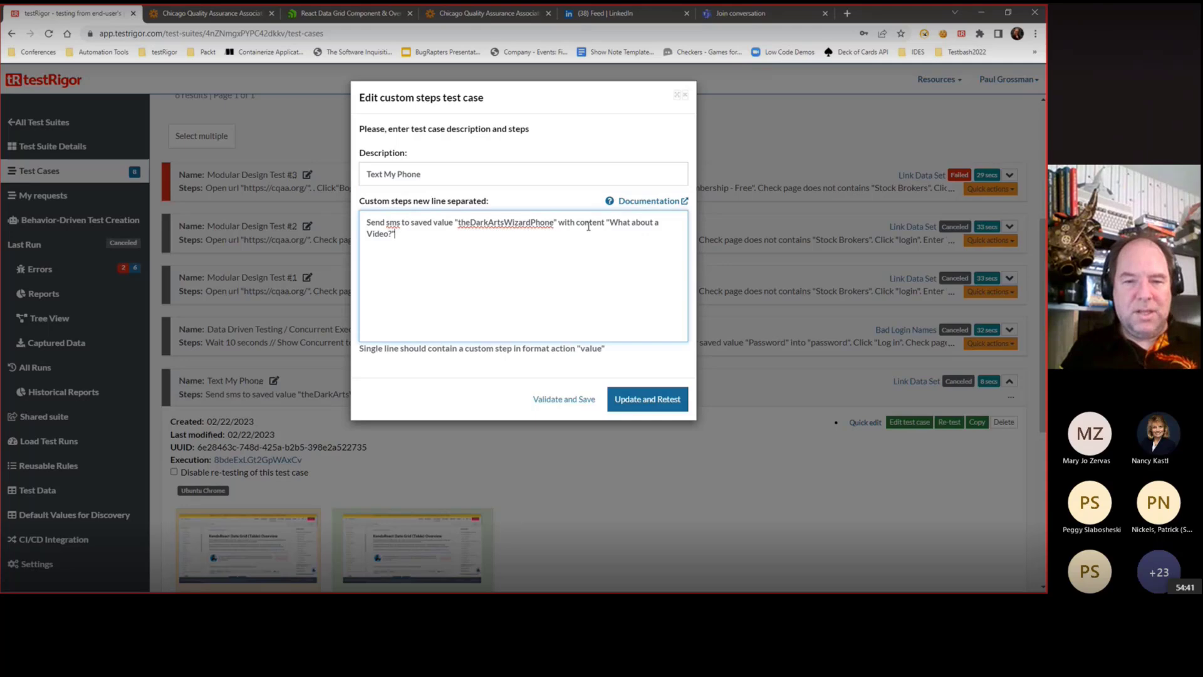
click(686, 96)
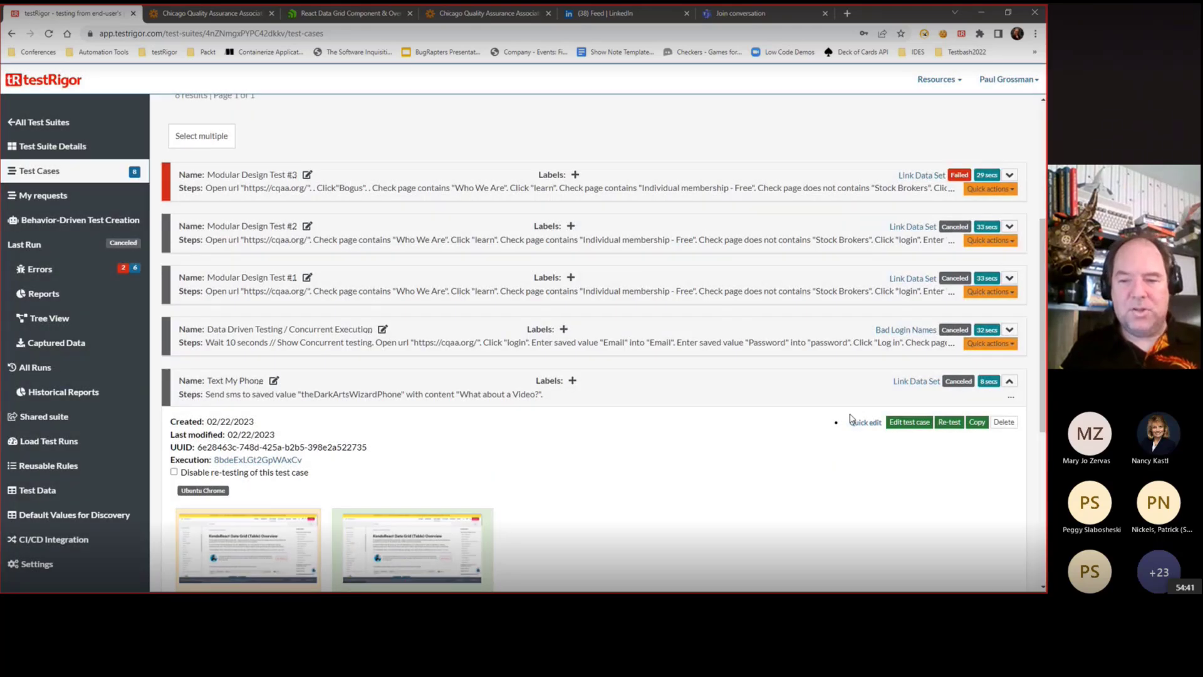
Step: Review the call-and-verify-ringing step of the Call my Phone test case in its quick editor, and close it without saving
scroll(720, 482, down, 5)
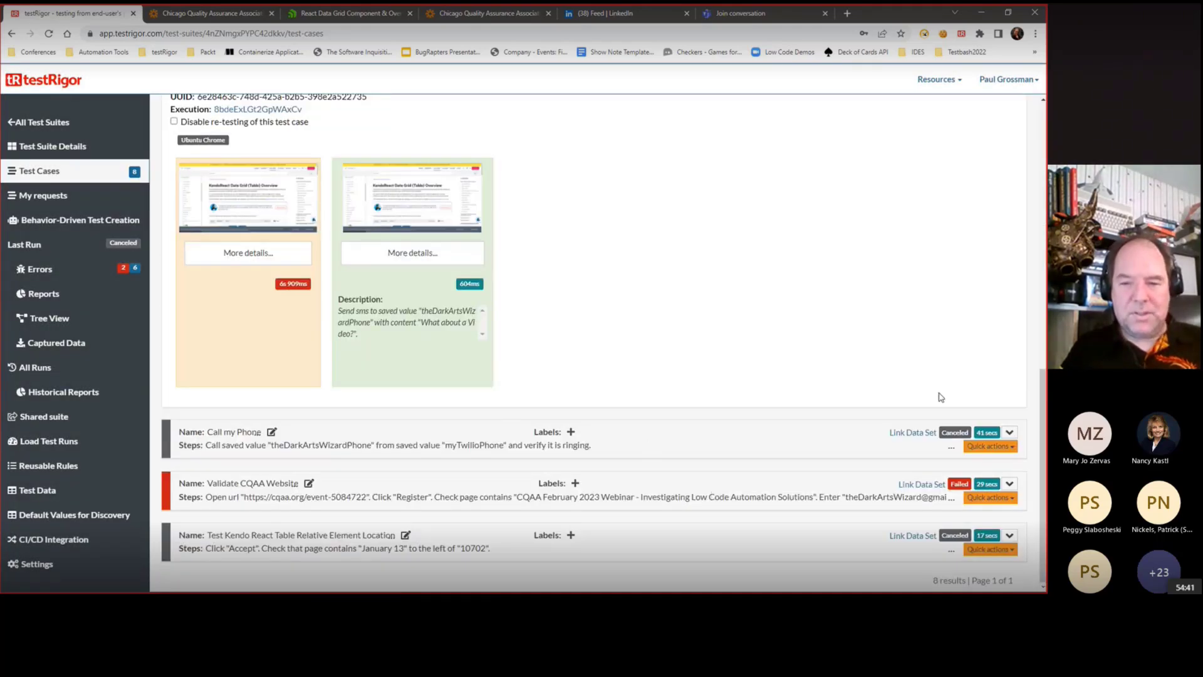
click(1010, 433)
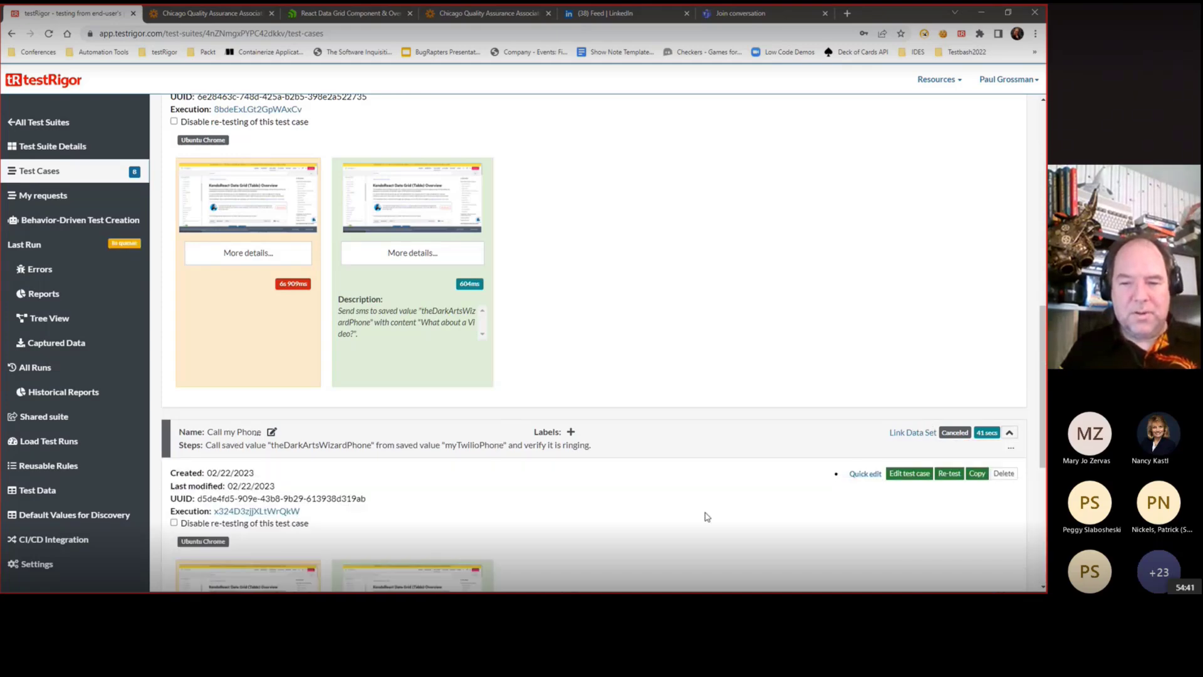
click(860, 475)
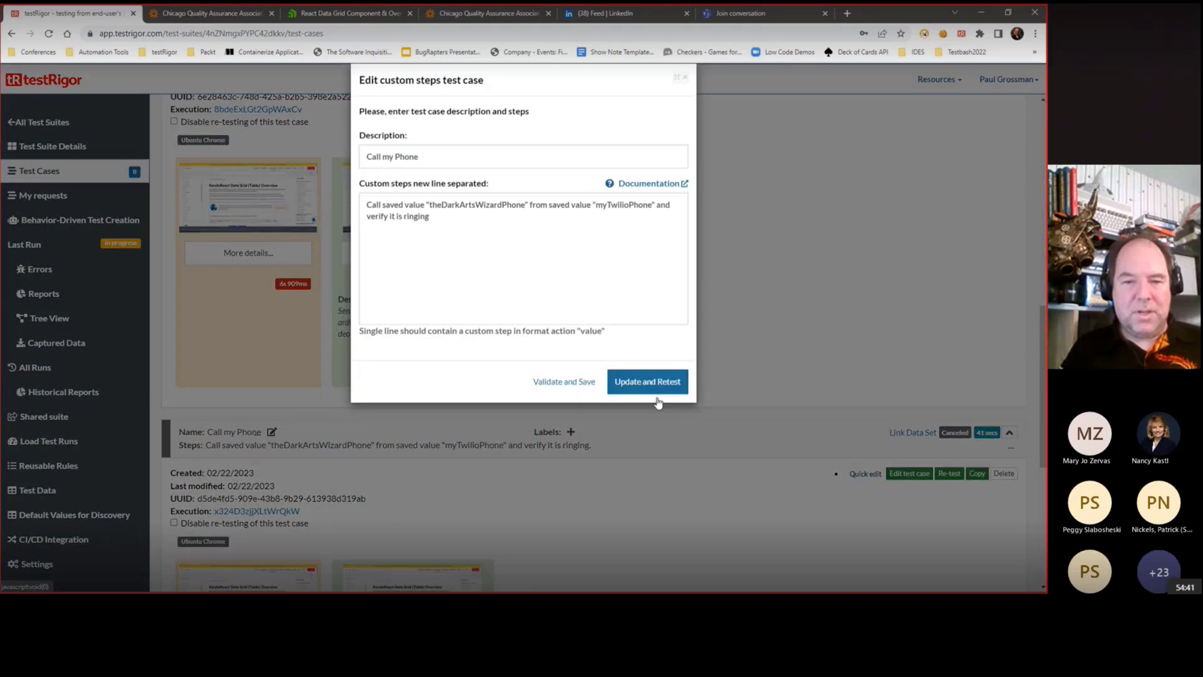
click(373, 222)
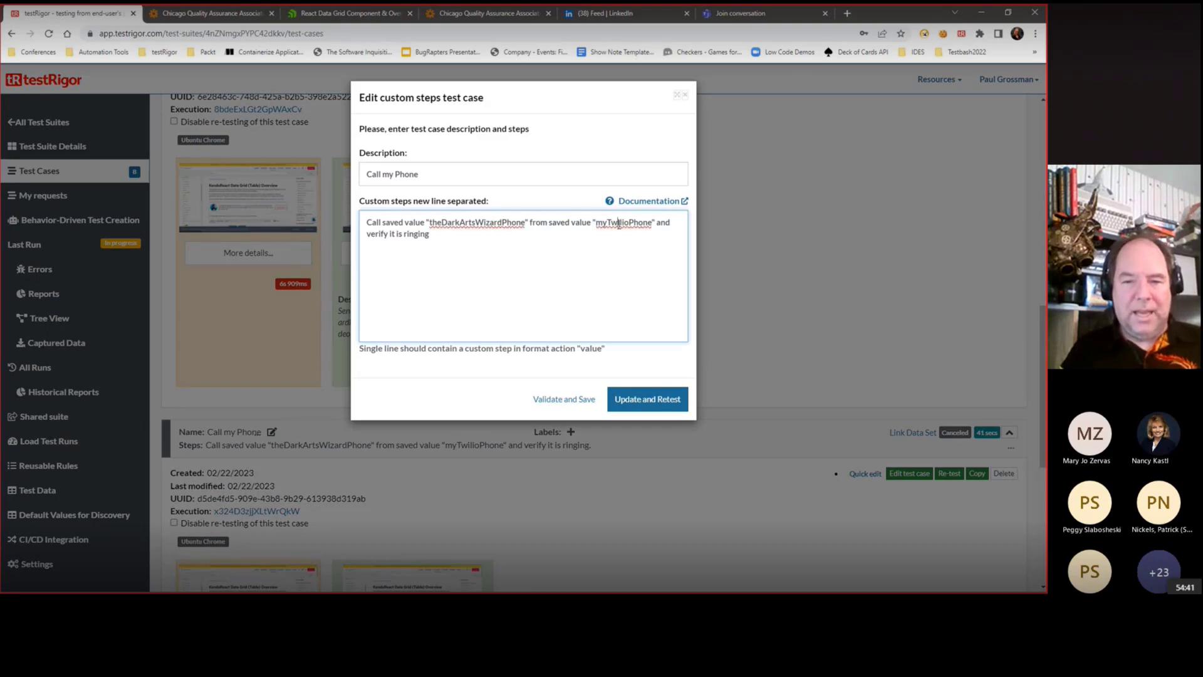
click(686, 96)
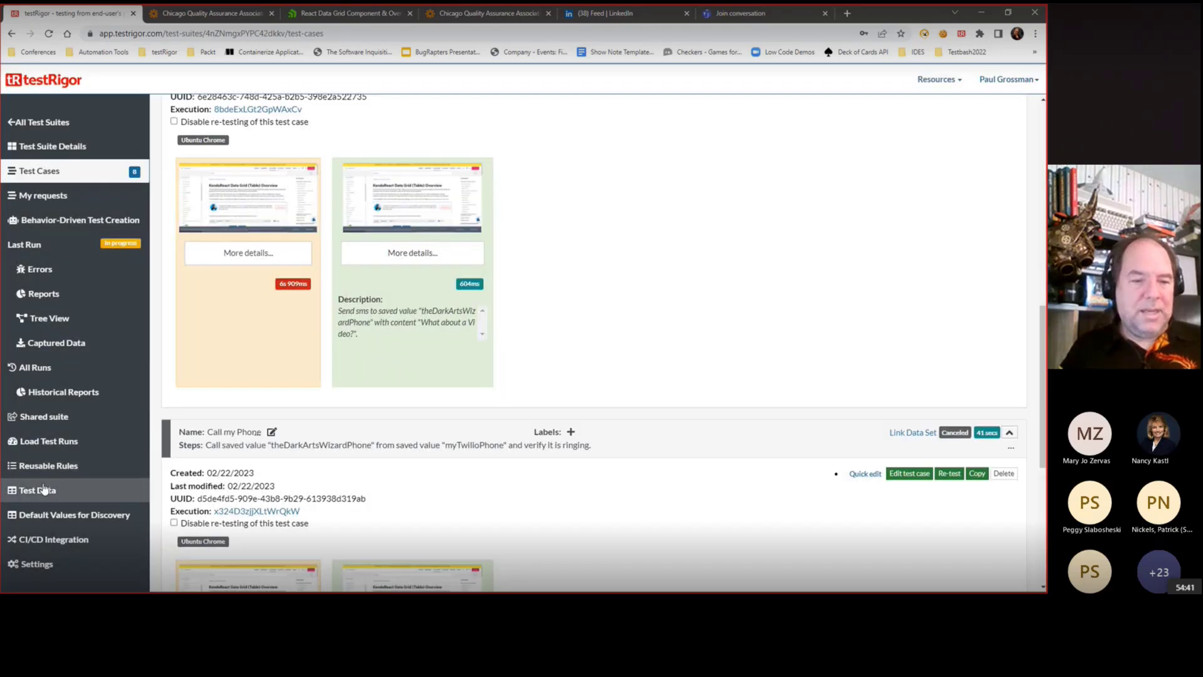
Step: View the suite's global variables in the test data and highlight the values of the two phone number variables
click(44, 488)
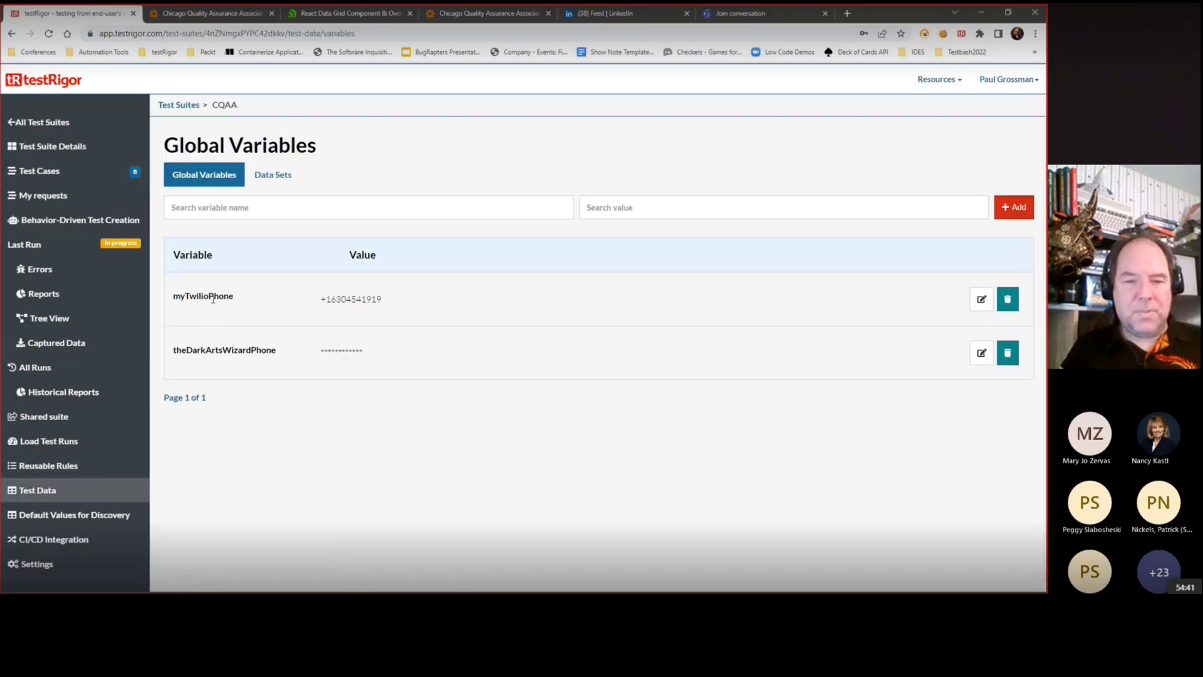
drag(318, 300, 457, 301)
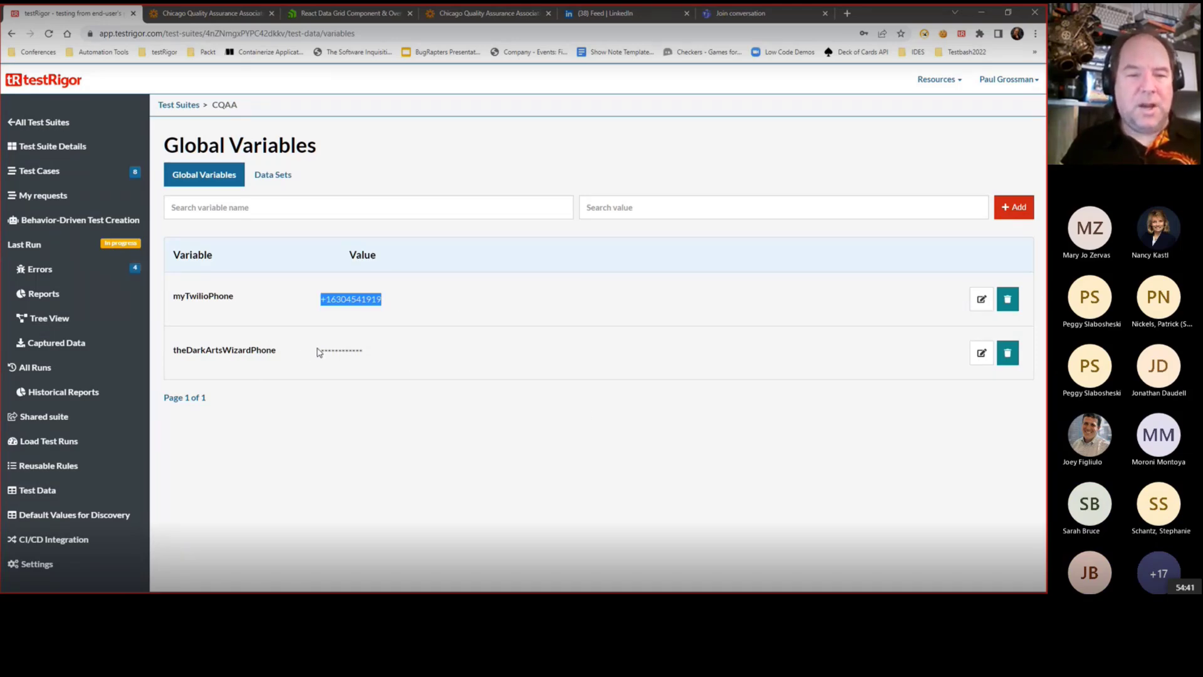
drag(318, 352, 431, 353)
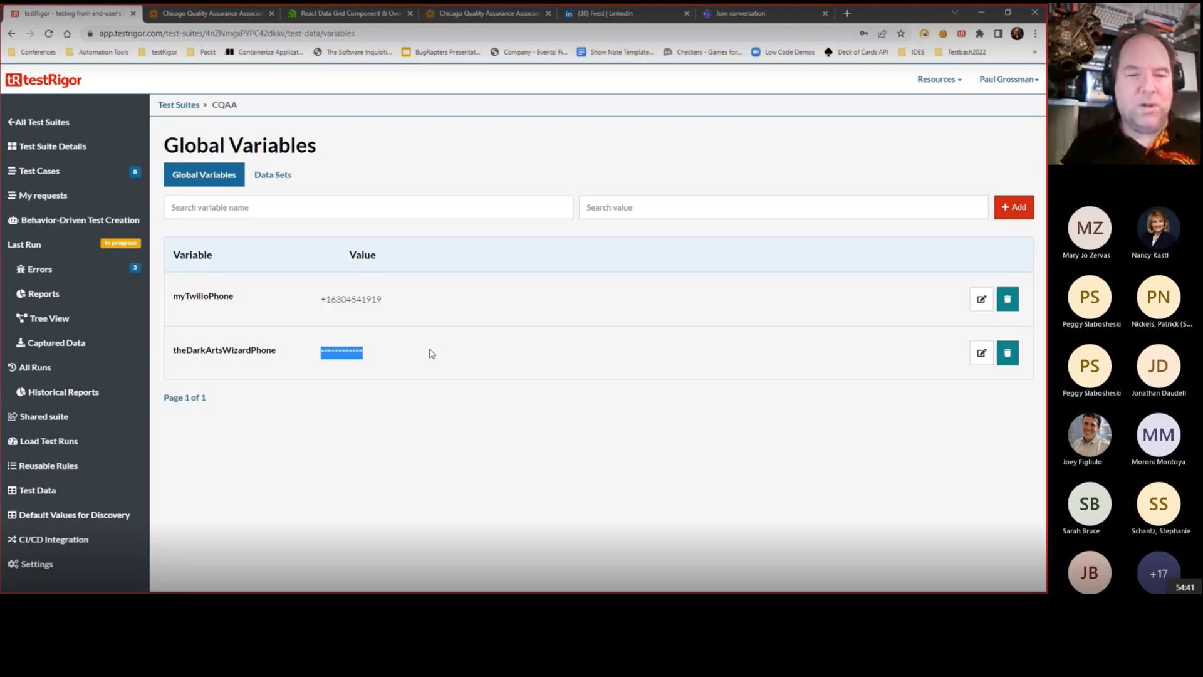
Step: Return to the suite's test cases and check each test's status in the current run
click(63, 178)
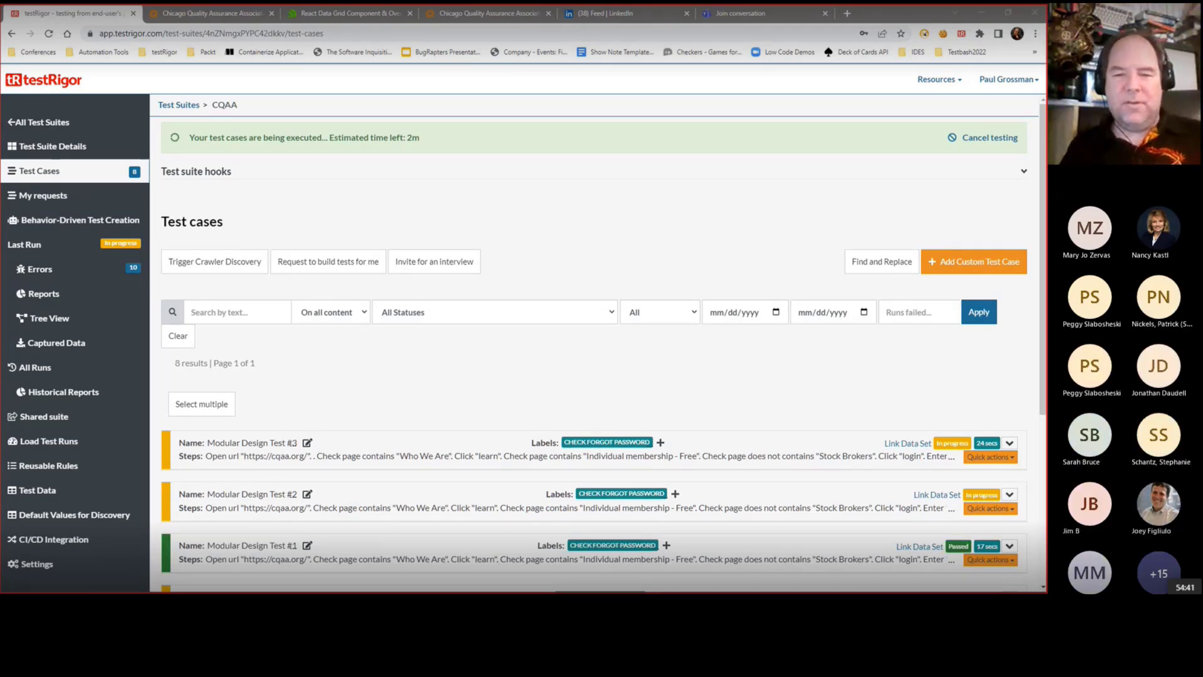
scroll(808, 341, down, 4)
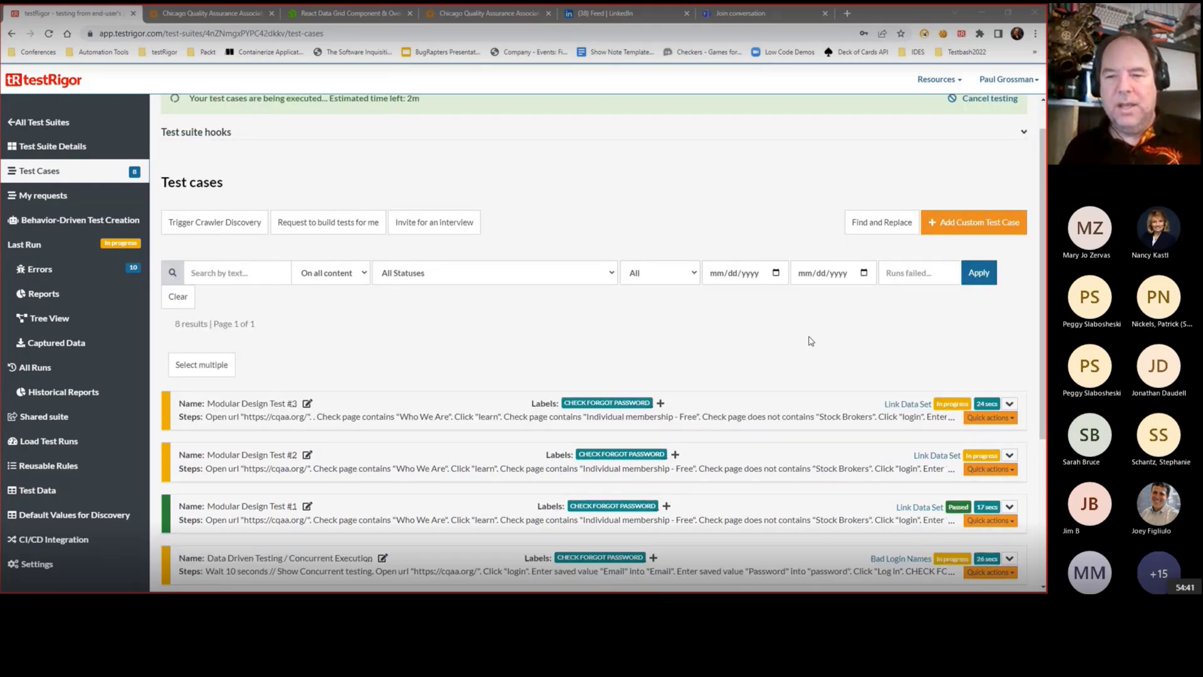
scroll(686, 188, up, 1)
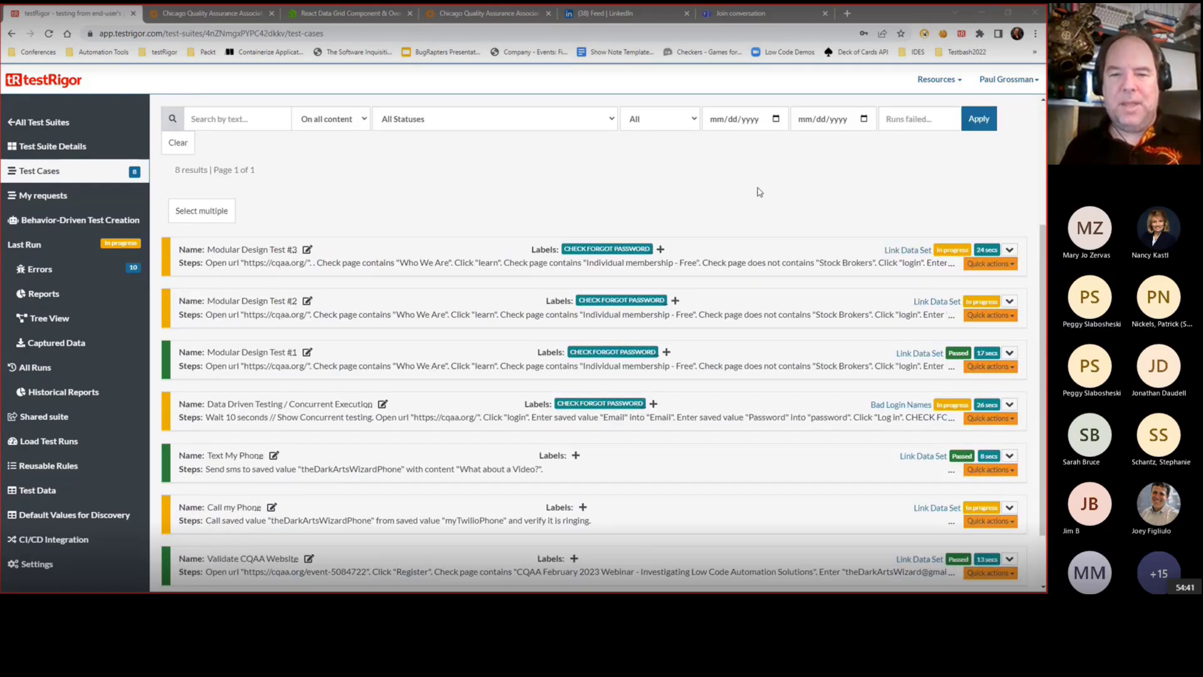
scroll(758, 191, down, 2)
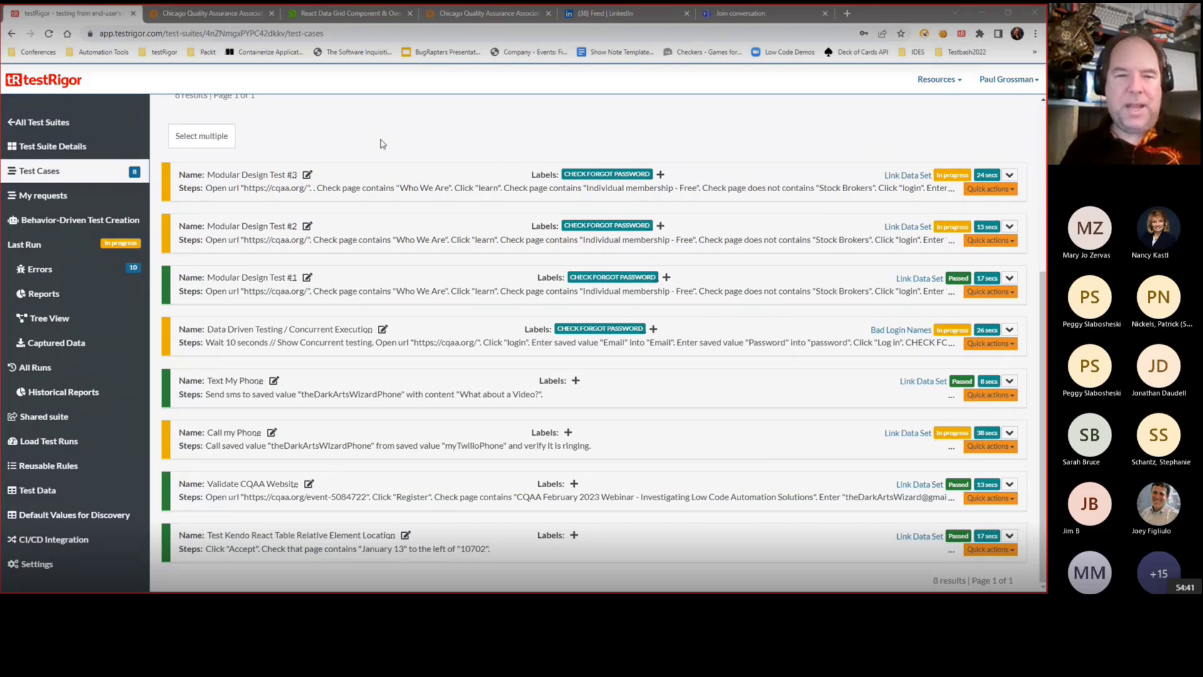
scroll(185, 307, up, 3)
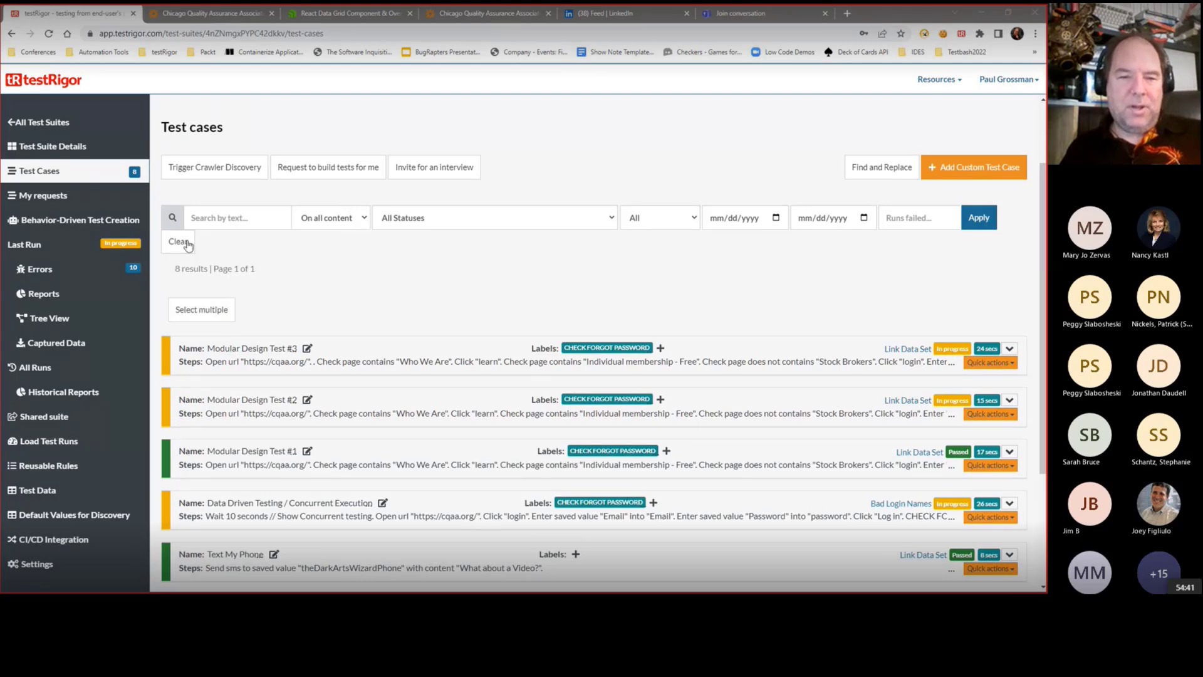
Step: Open the execution of Modular Design Test #3 and compare its step-by-step results across Chrome on Ubuntu, Edge on Windows and Safari on OS X
click(1009, 348)
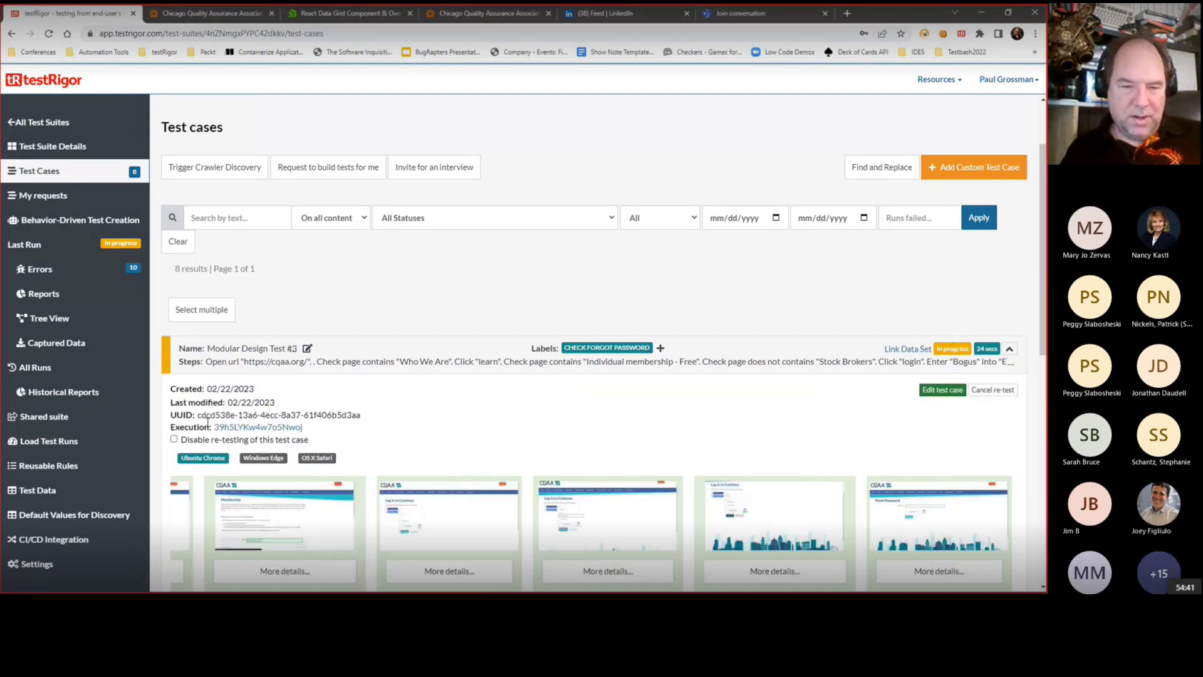
click(263, 427)
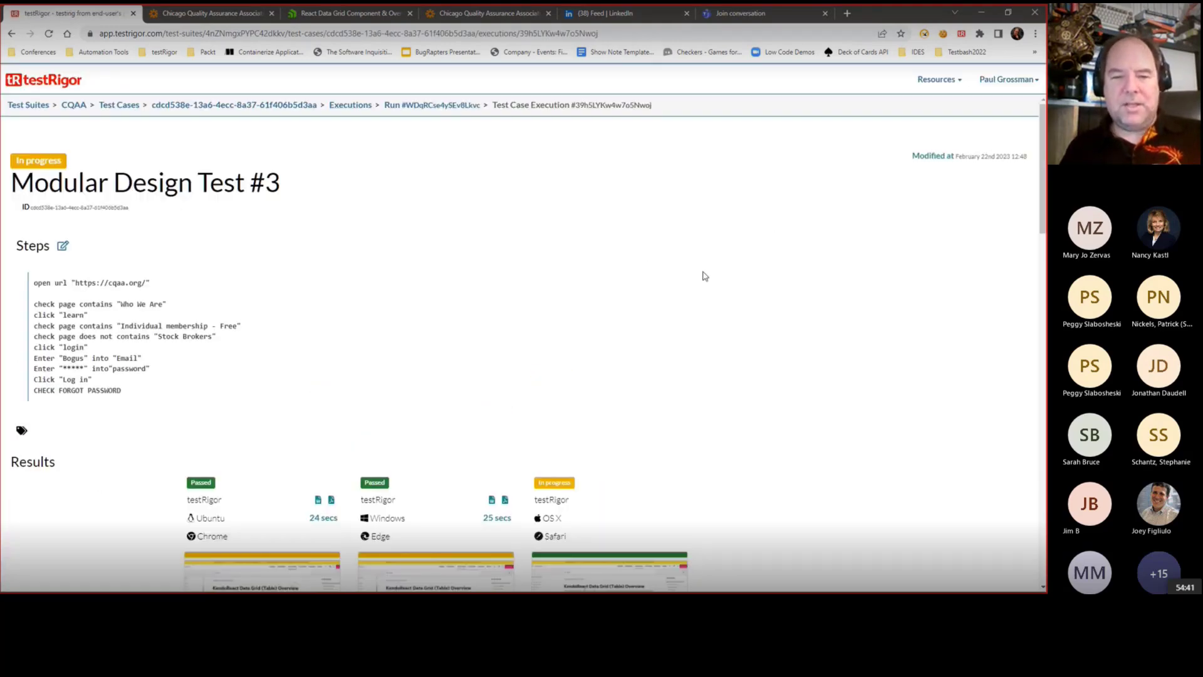
scroll(470, 254, down, 4)
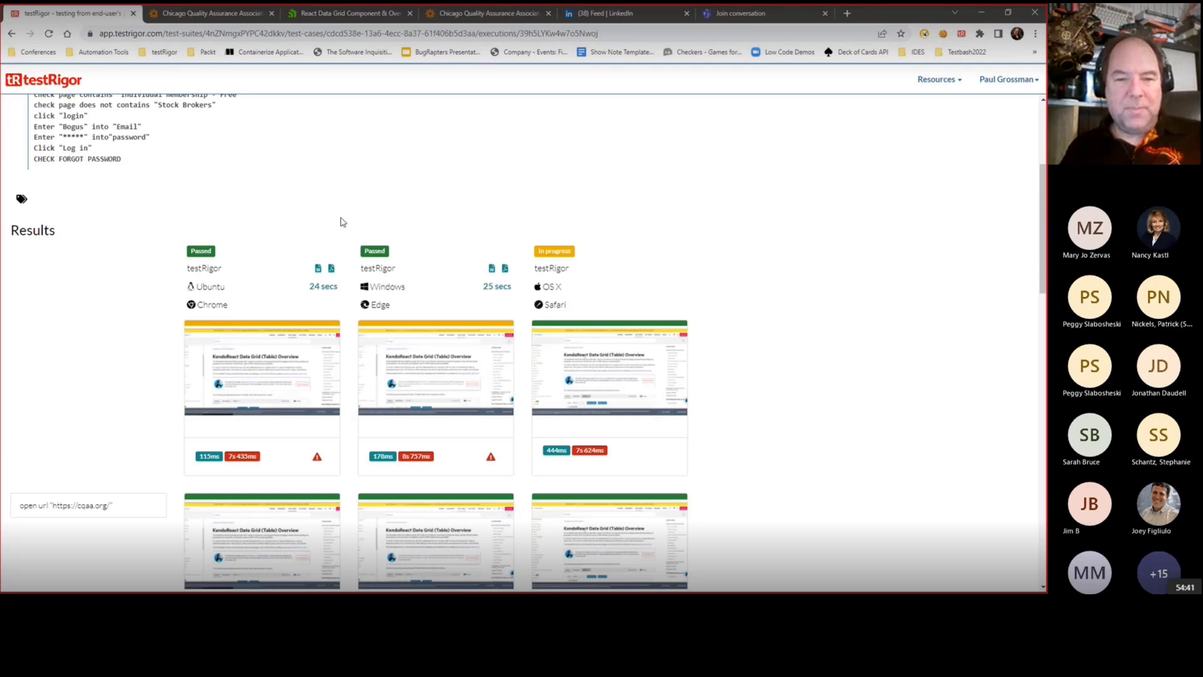
scroll(395, 201, down, 2)
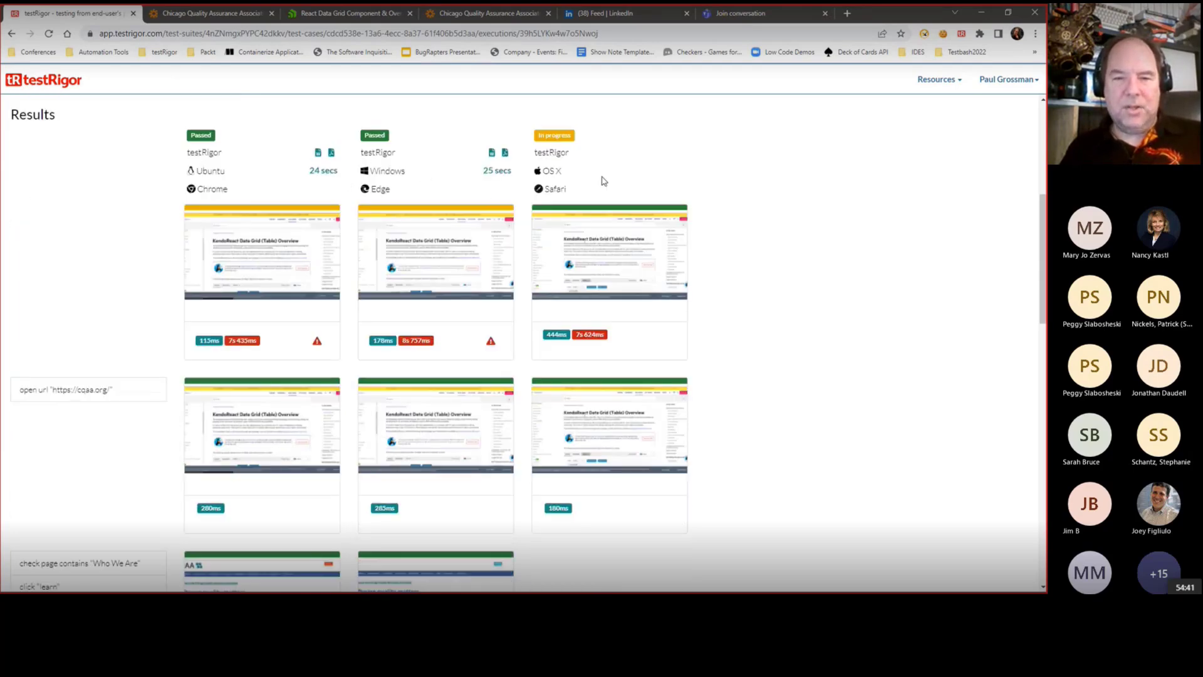
scroll(646, 396, down, 2)
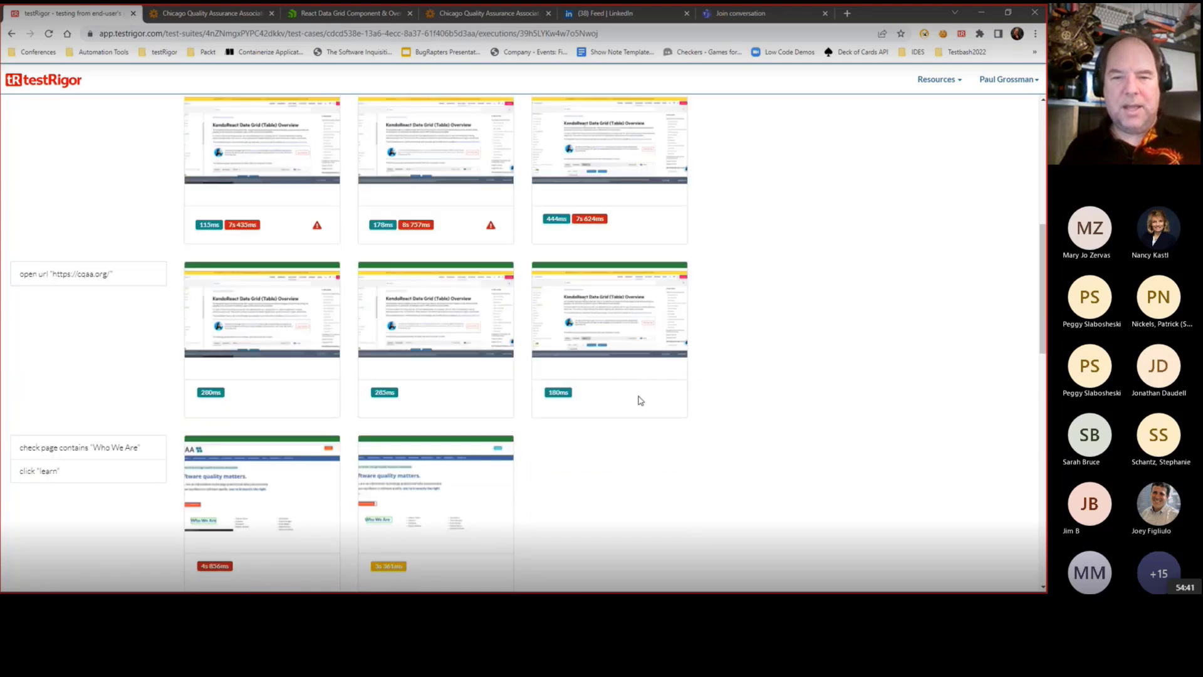
scroll(639, 401, up, 2)
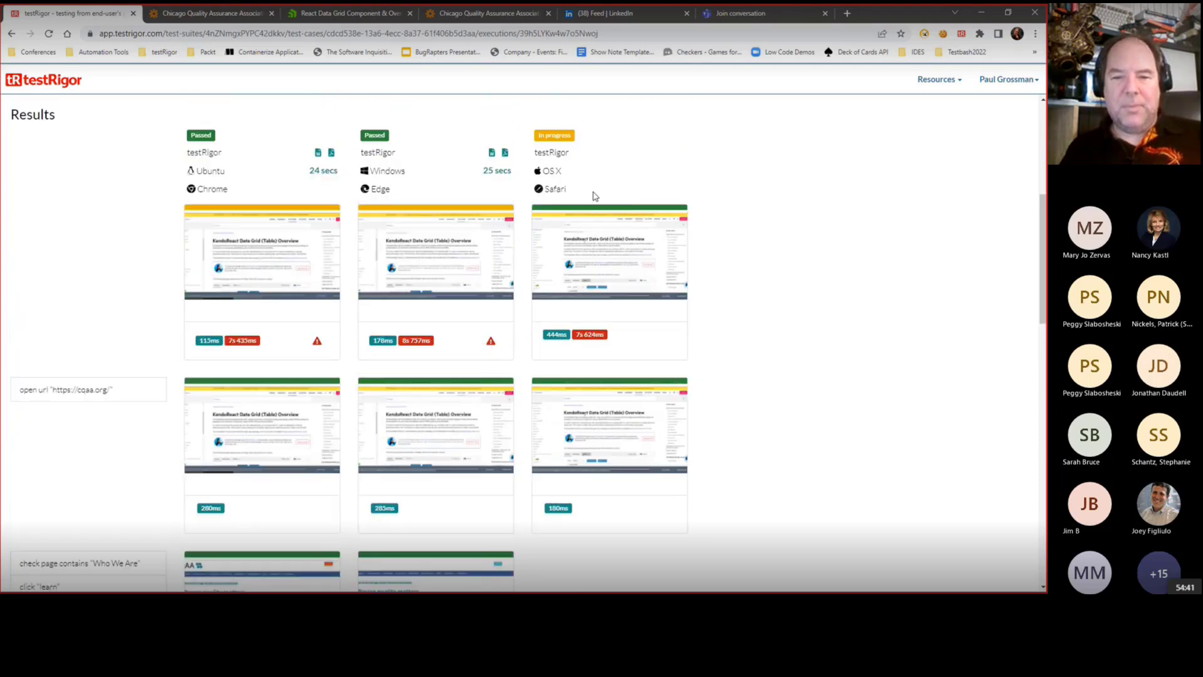
scroll(636, 376, down, 11)
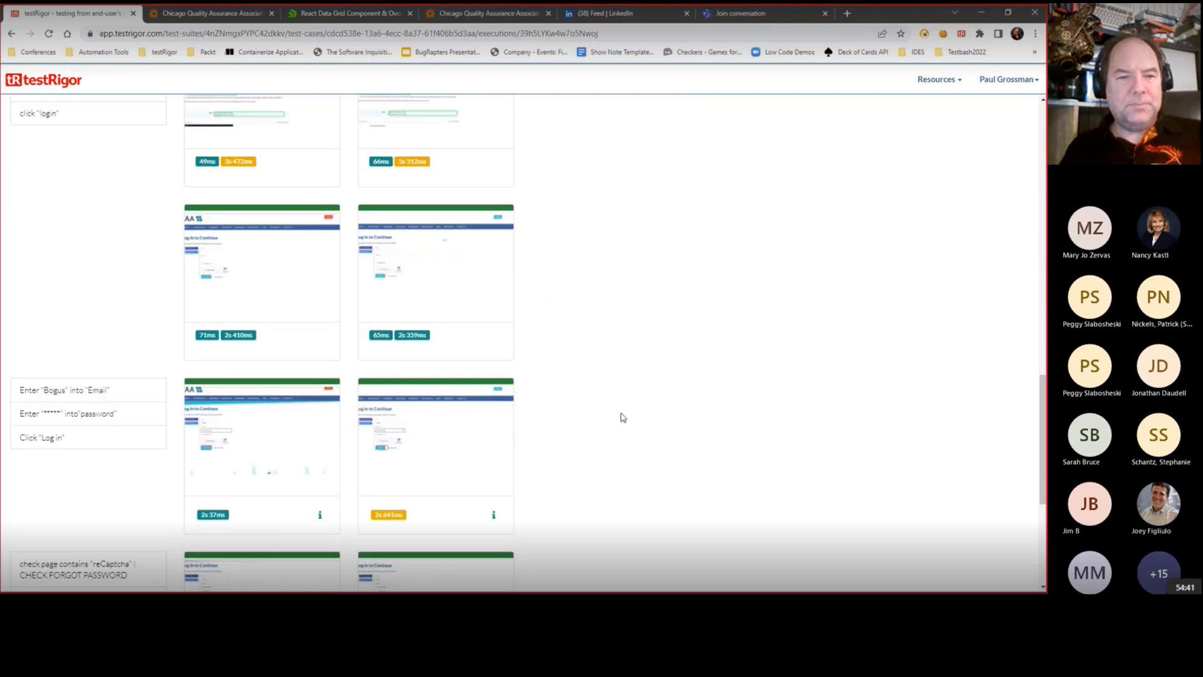
scroll(623, 417, up, 12)
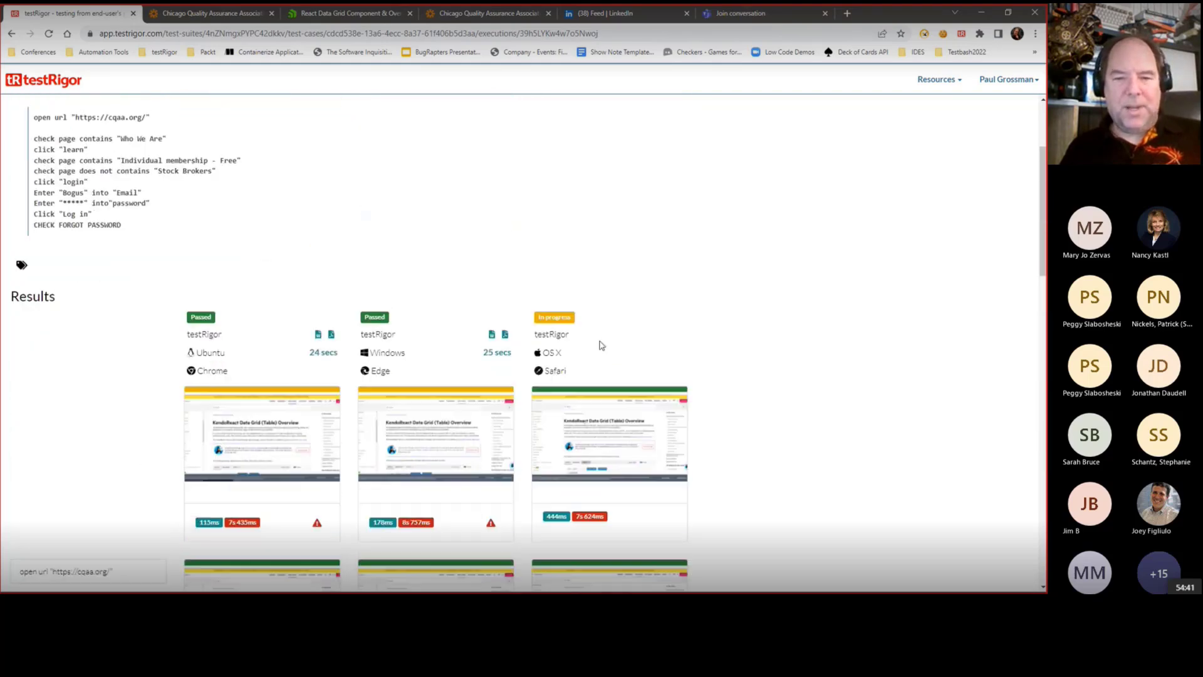
scroll(601, 345, down, 15)
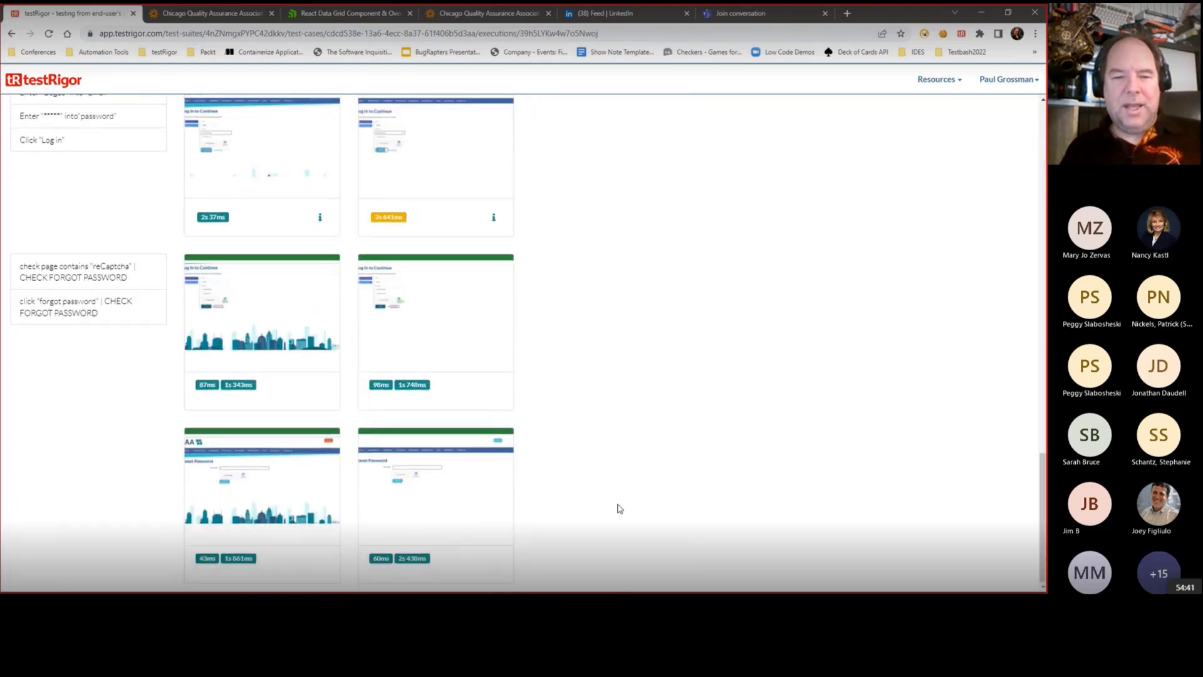
scroll(626, 381, up, 7)
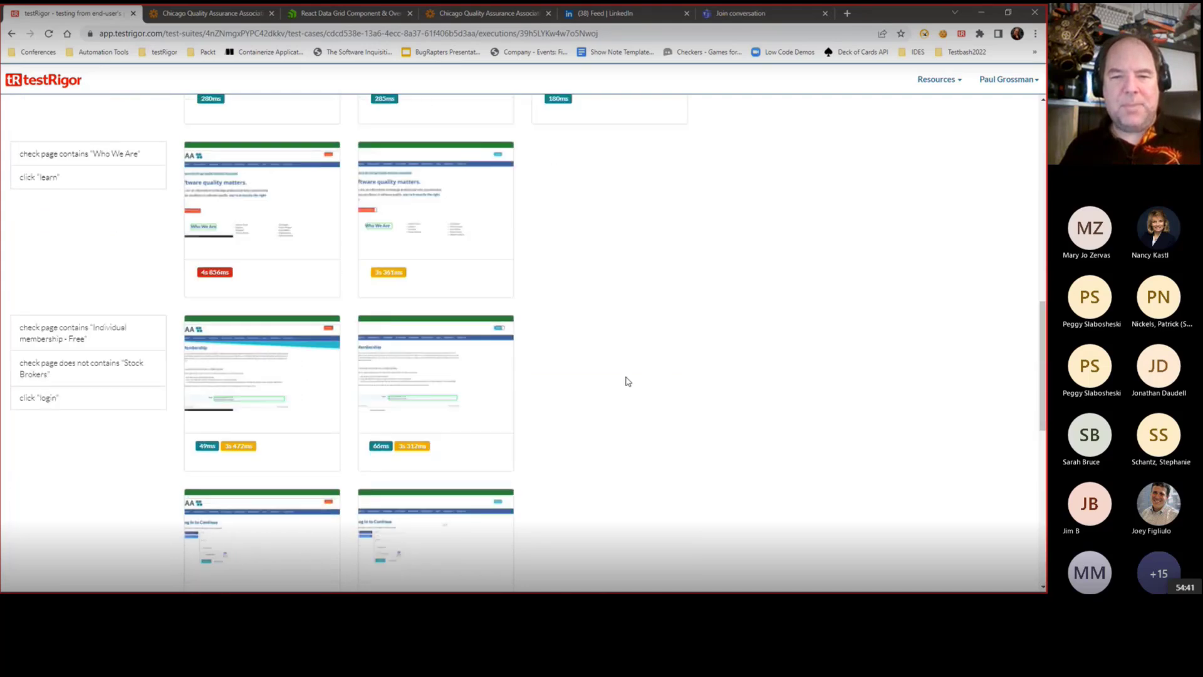
scroll(628, 381, up, 4)
scroll(607, 299, up, 5)
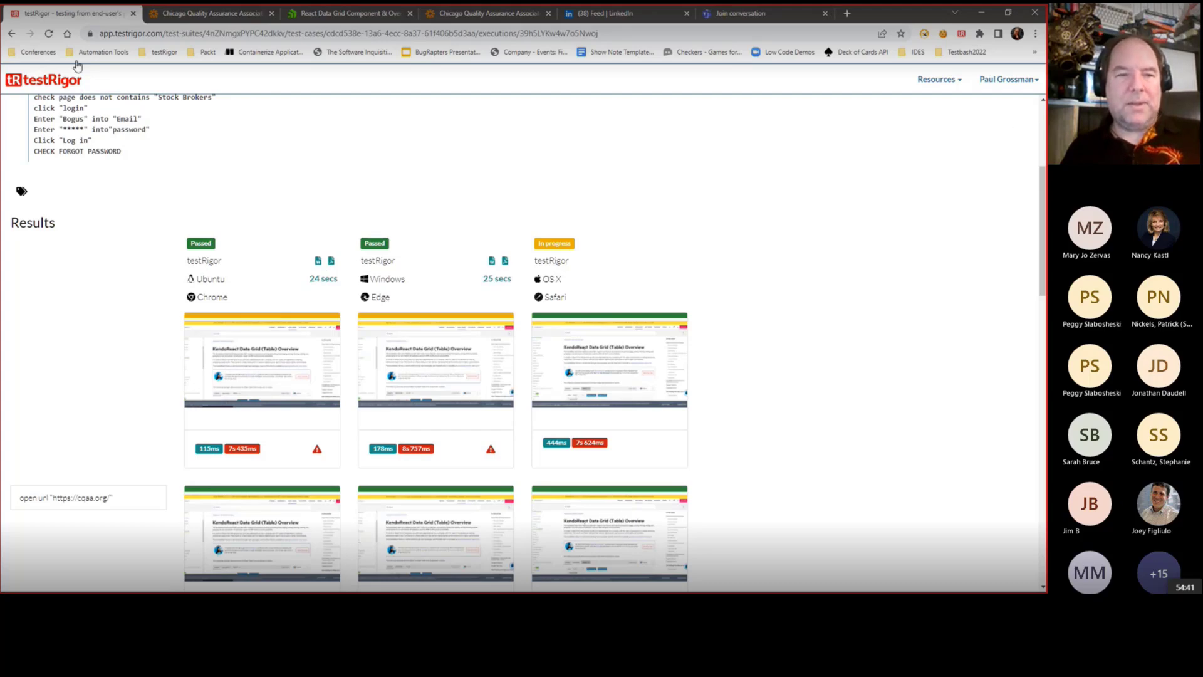
Step: Go back to the test cases, expand Modular Design Test #2 and show its Windows Edge results
click(11, 35)
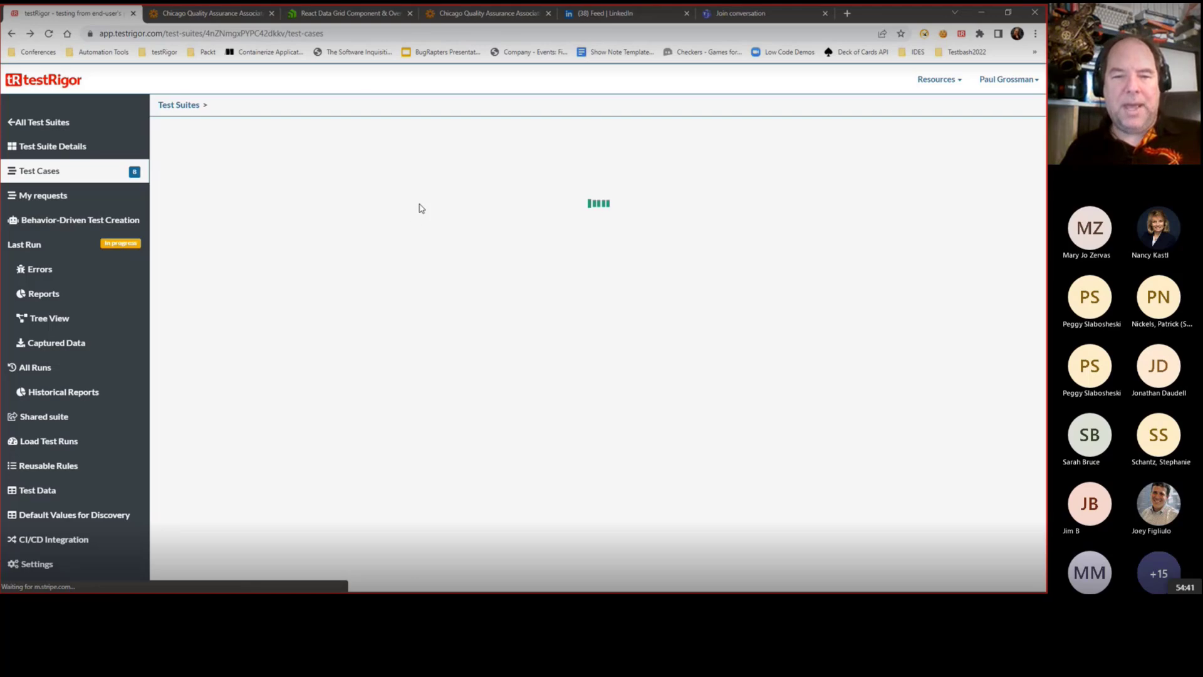
scroll(574, 253, down, 4)
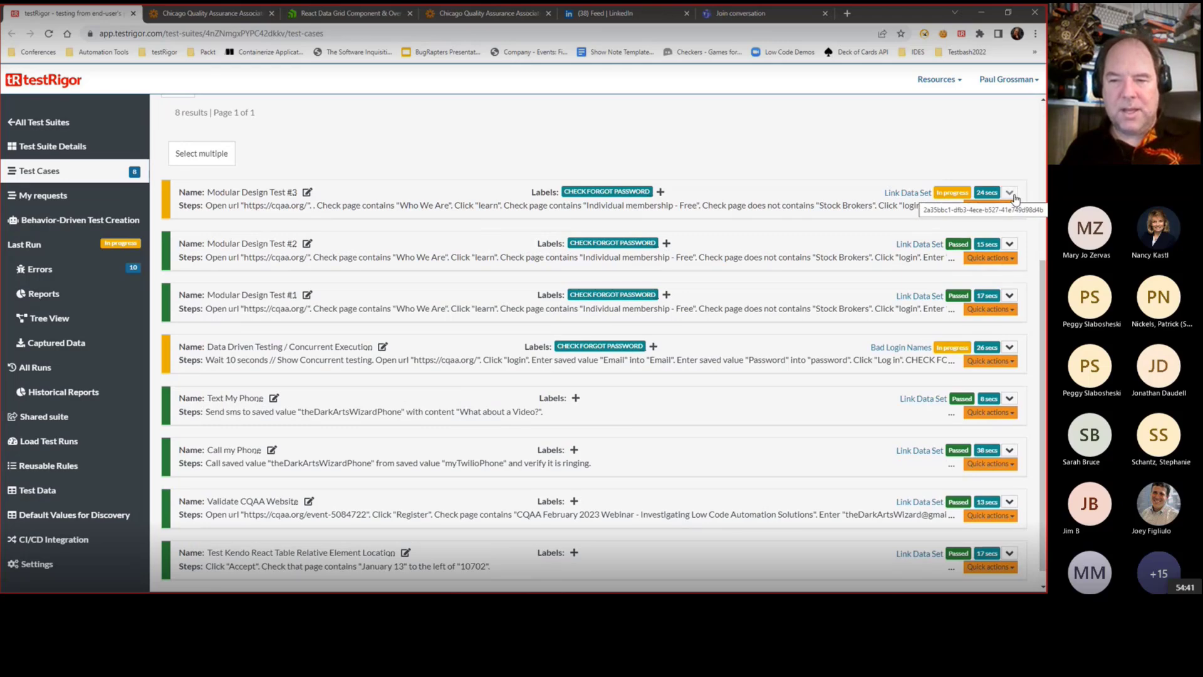
click(1008, 245)
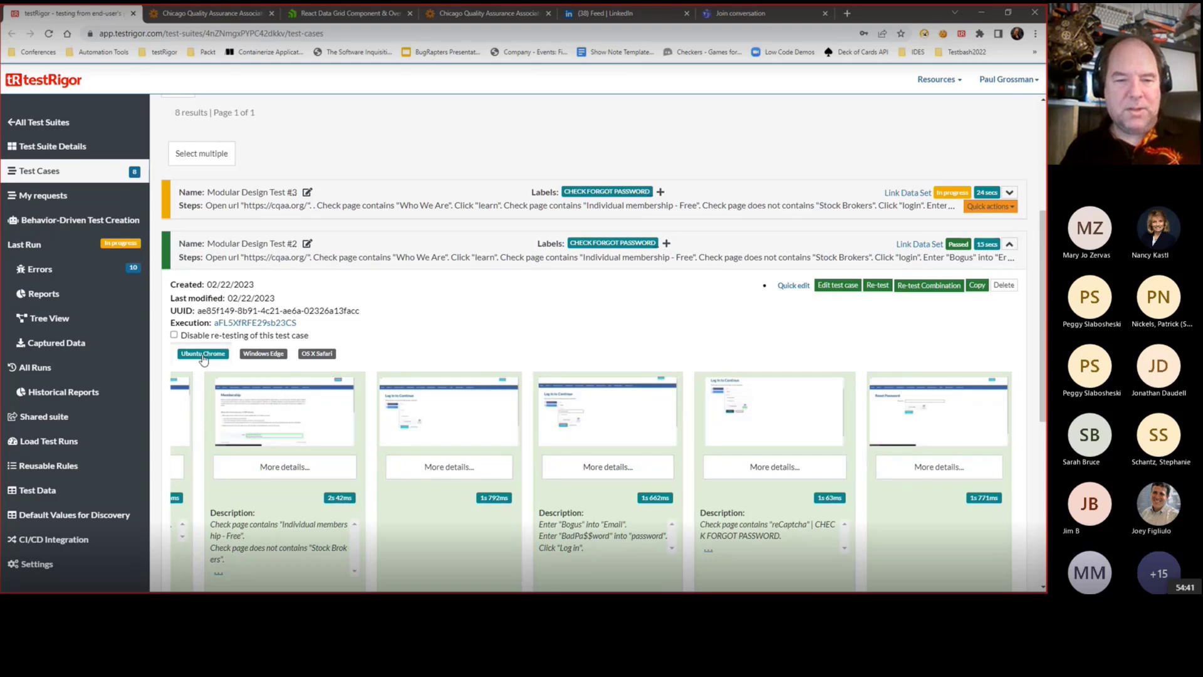
click(271, 354)
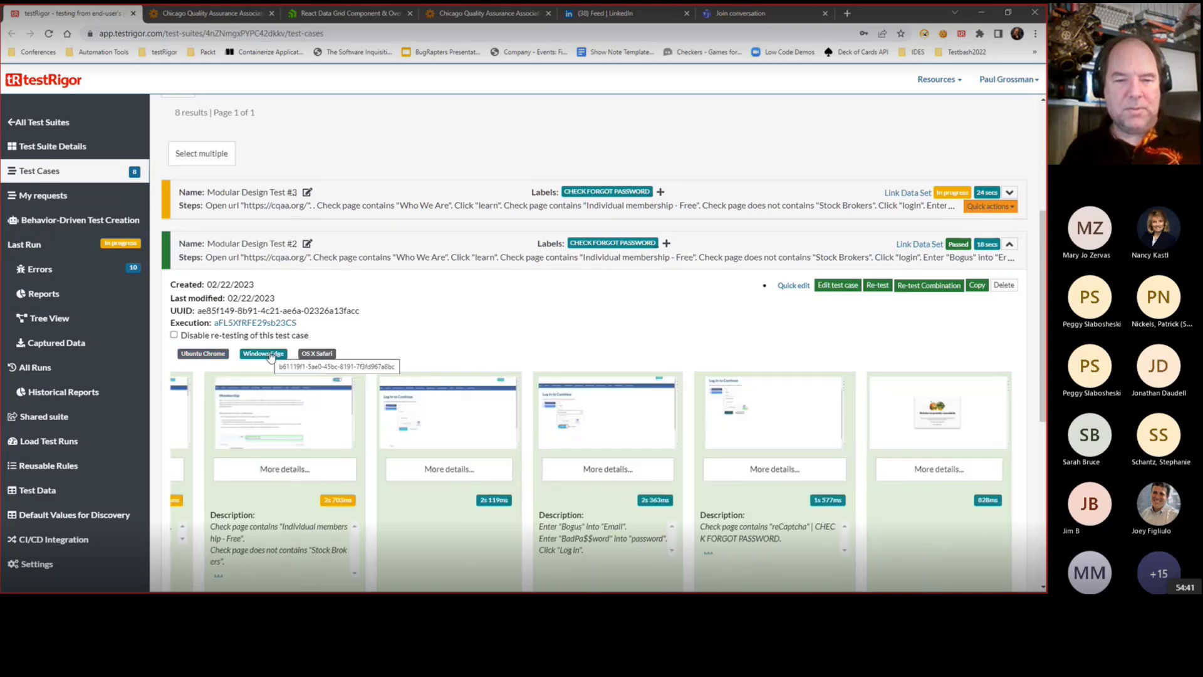
Step: Show Modular Design Test #2's OS X Safari results and check the statuses of the remaining test cases
click(314, 355)
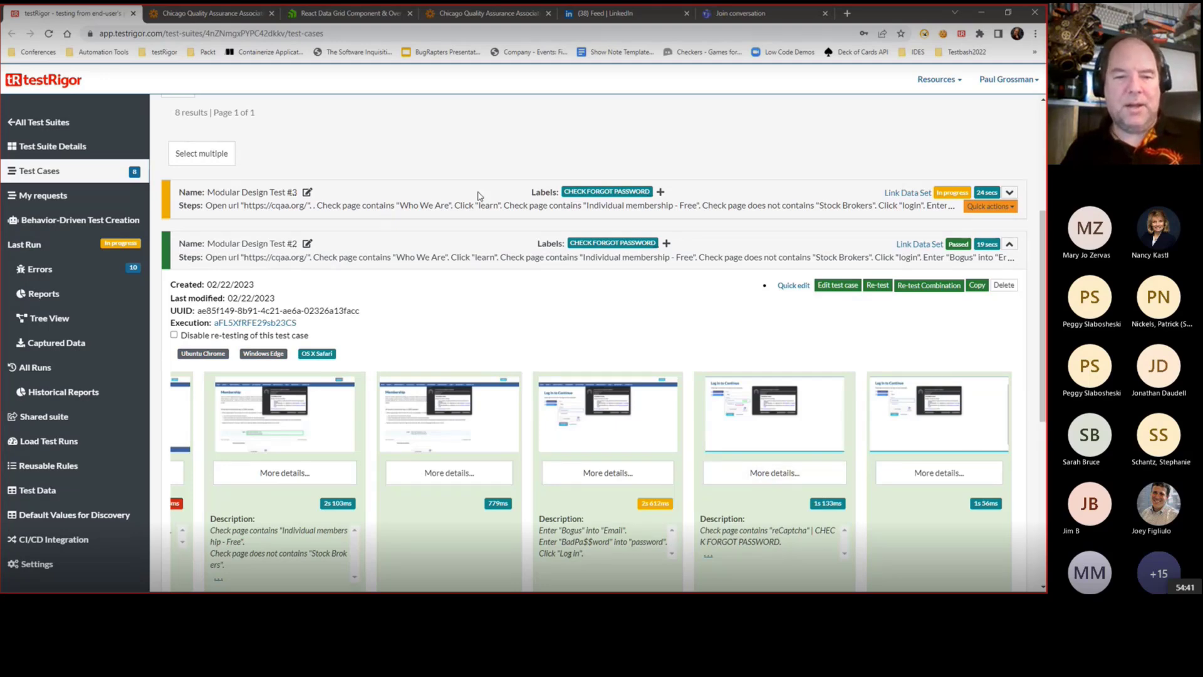
scroll(478, 207, down, 5)
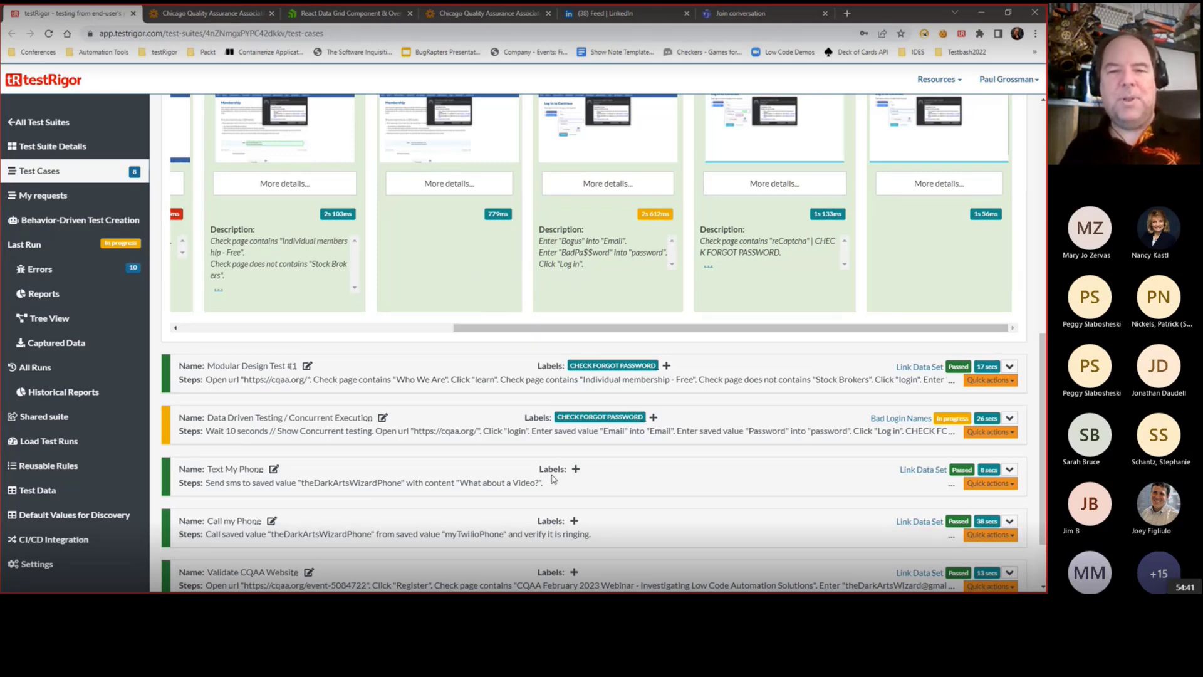
scroll(461, 414, down, 1)
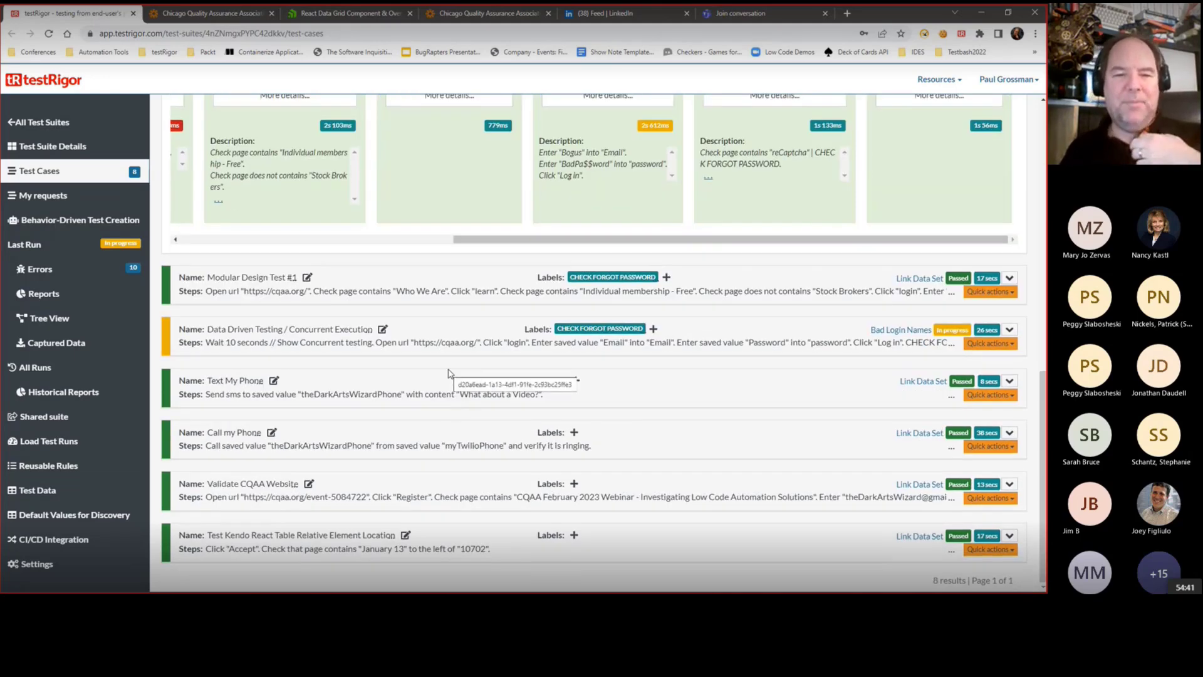
scroll(447, 379, up, 2)
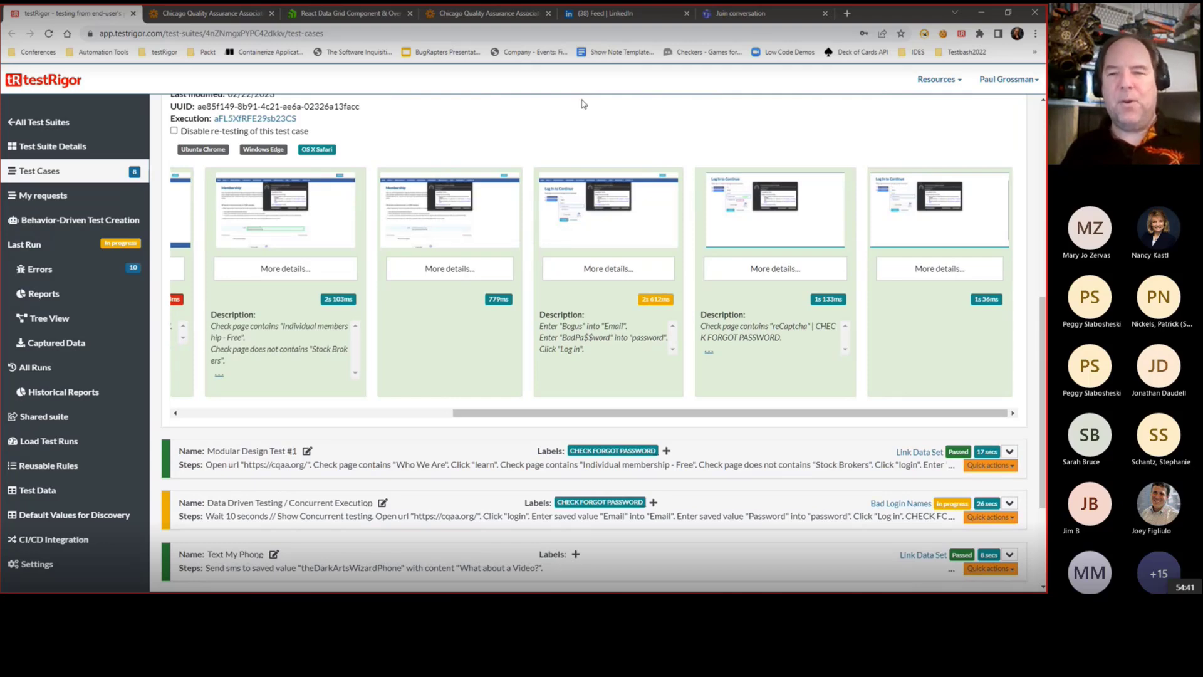
scroll(680, 166, up, 2)
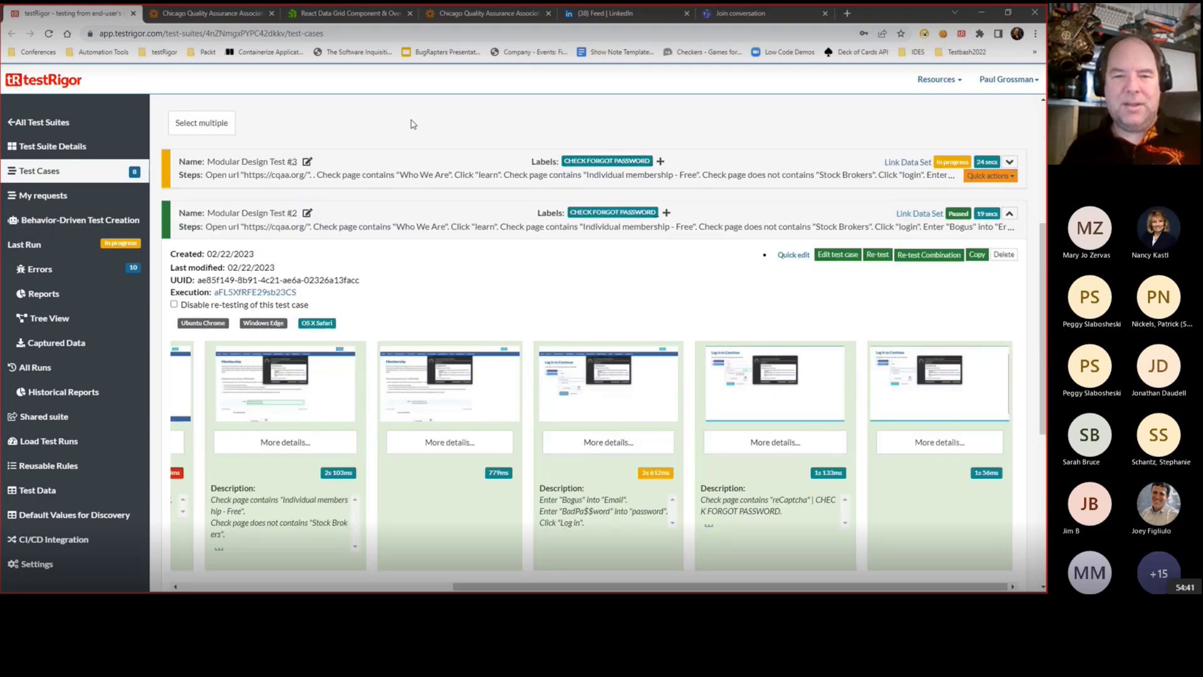
Step: Expand Modular Design Test #3 and compare its step results on OS X Safari, Windows Edge and Ubuntu Chrome
click(1009, 161)
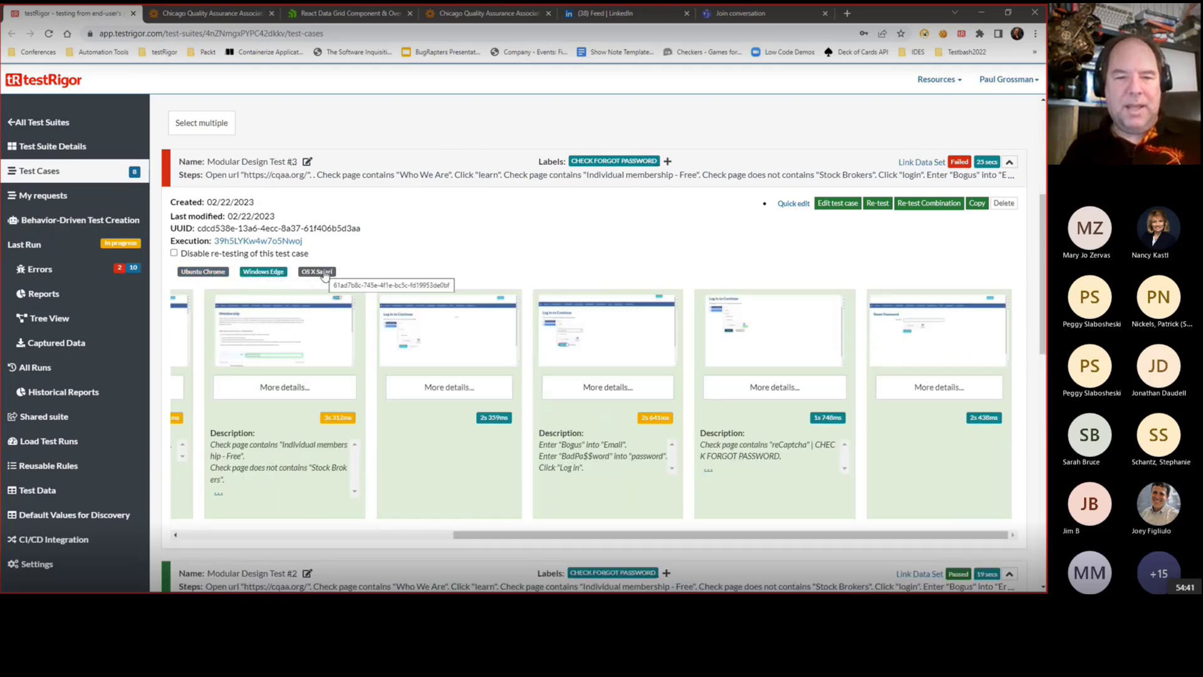
click(323, 273)
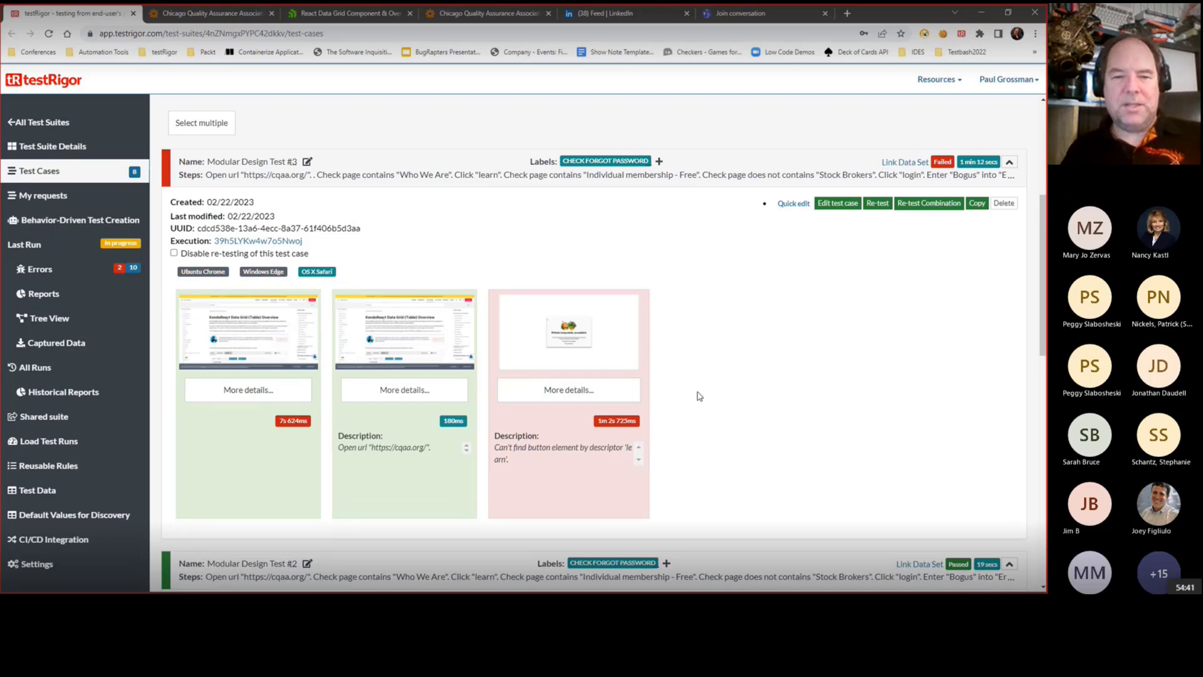
click(263, 271)
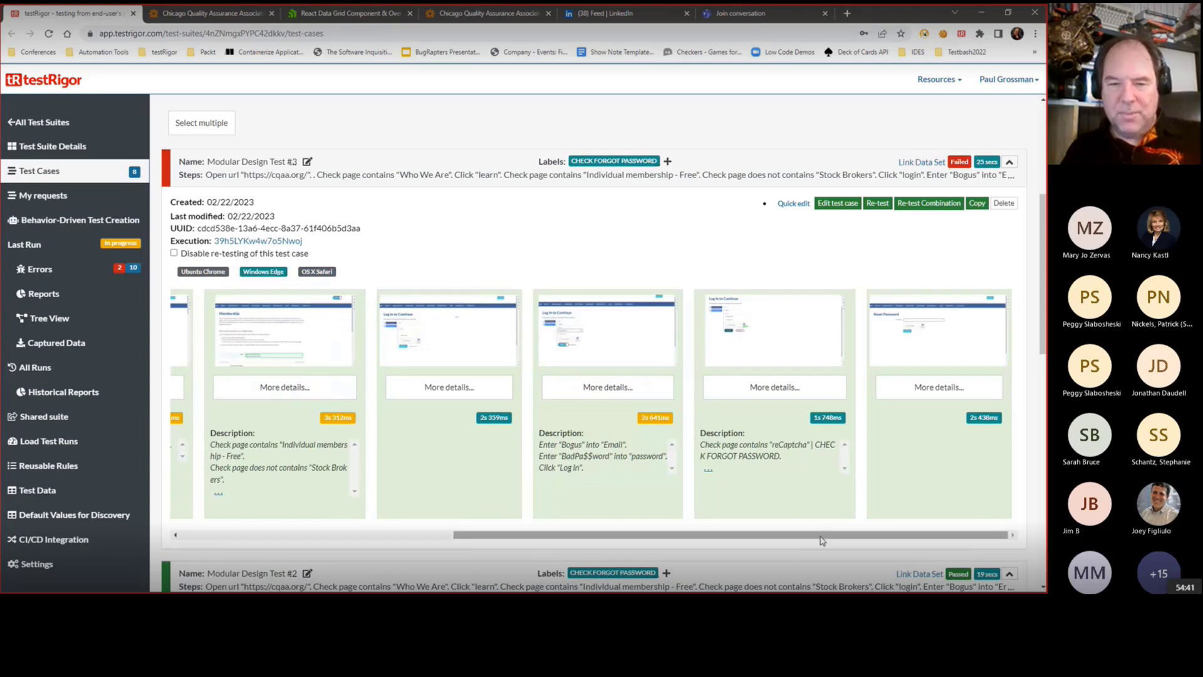
drag(822, 540, 384, 519)
drag(595, 521, 981, 532)
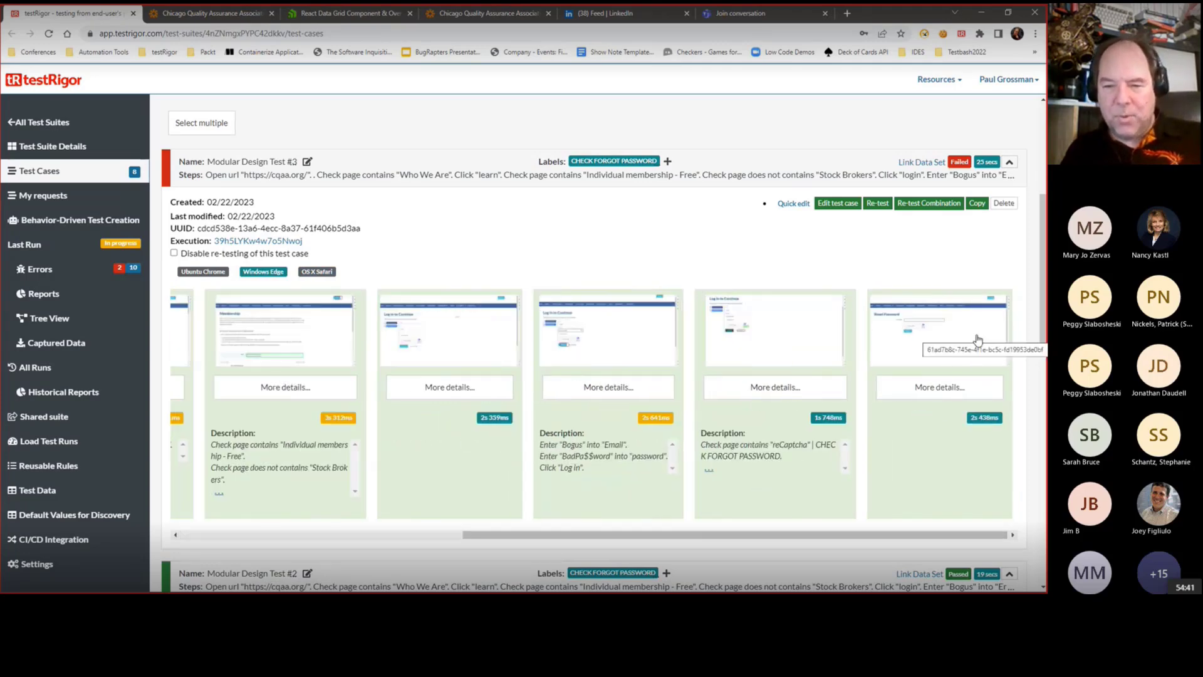
click(204, 273)
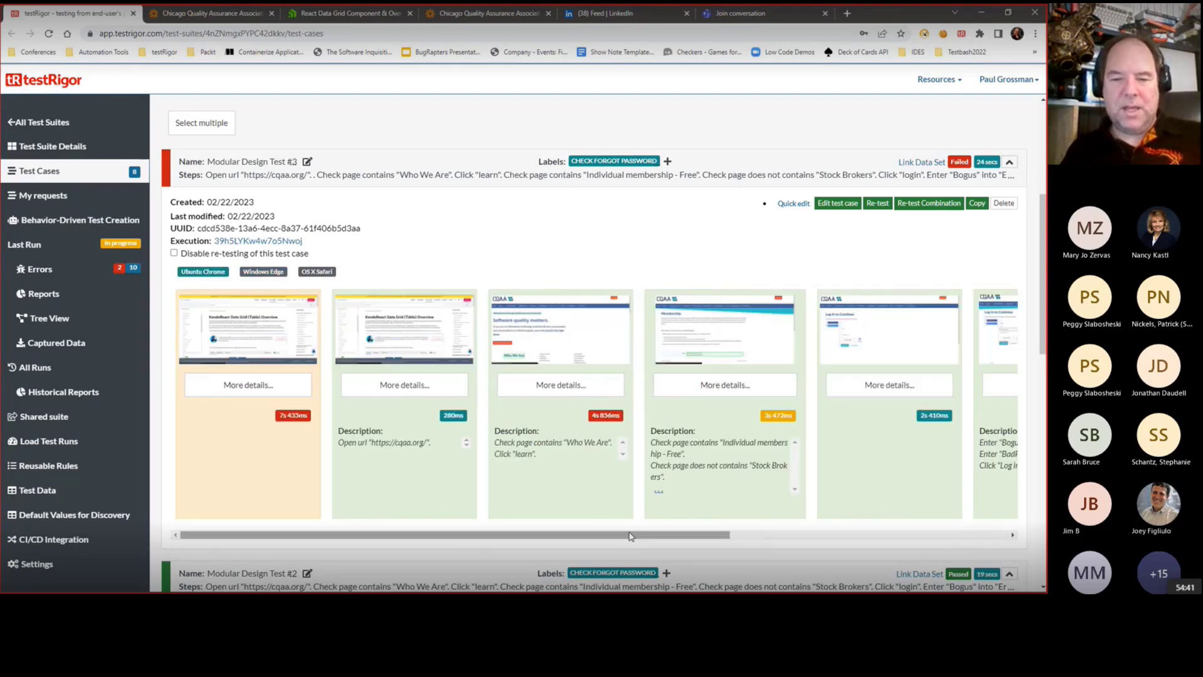
scroll(682, 529, right, 3)
scroll(682, 529, left, 3)
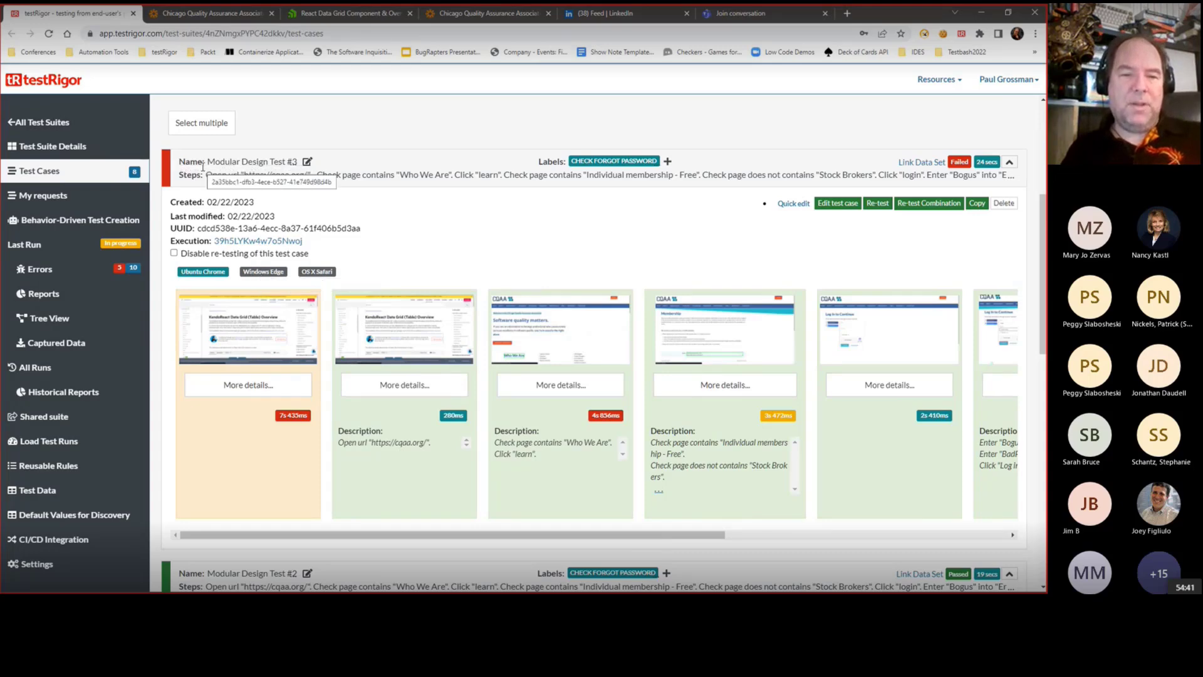
Step: Review the whole test case list and check each test's final status in the last run
scroll(350, 255, down, 1)
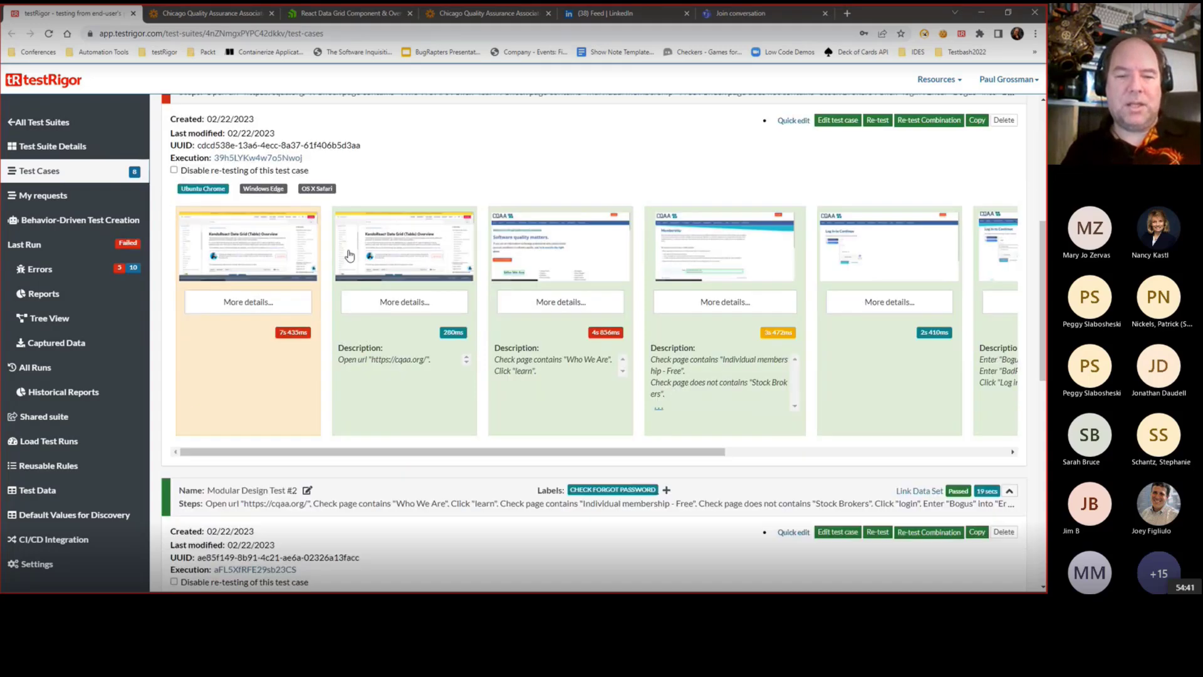
scroll(349, 255, down, 7)
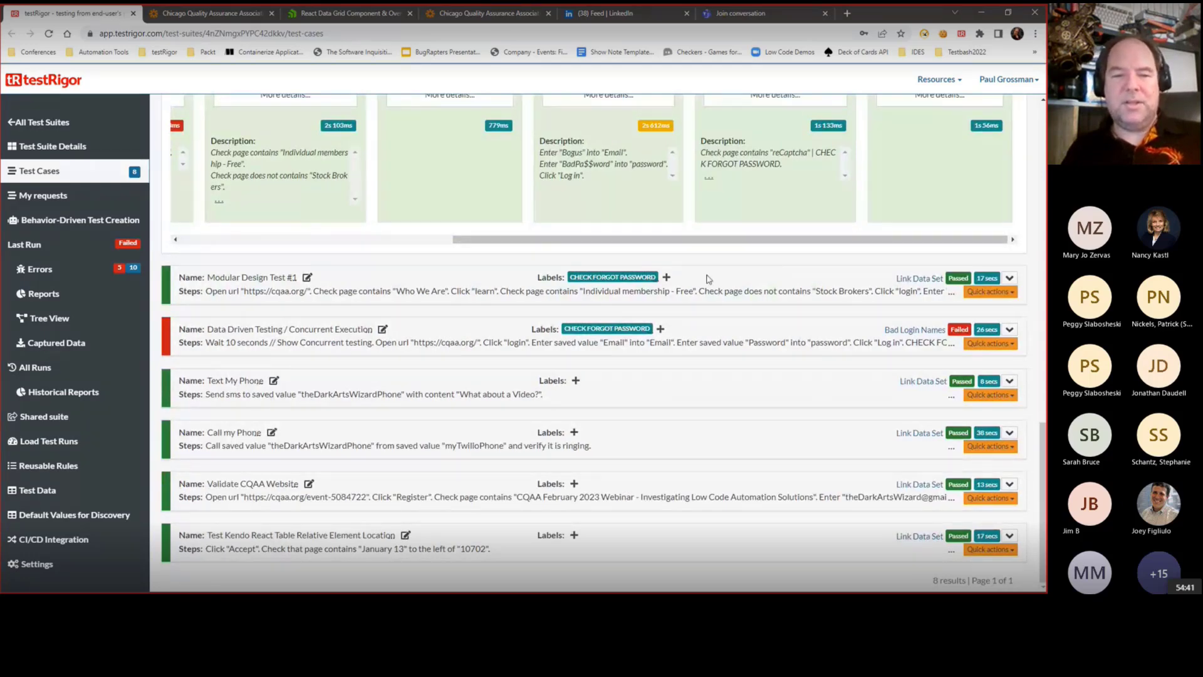
scroll(709, 280, up, 6)
scroll(569, 306, up, 4)
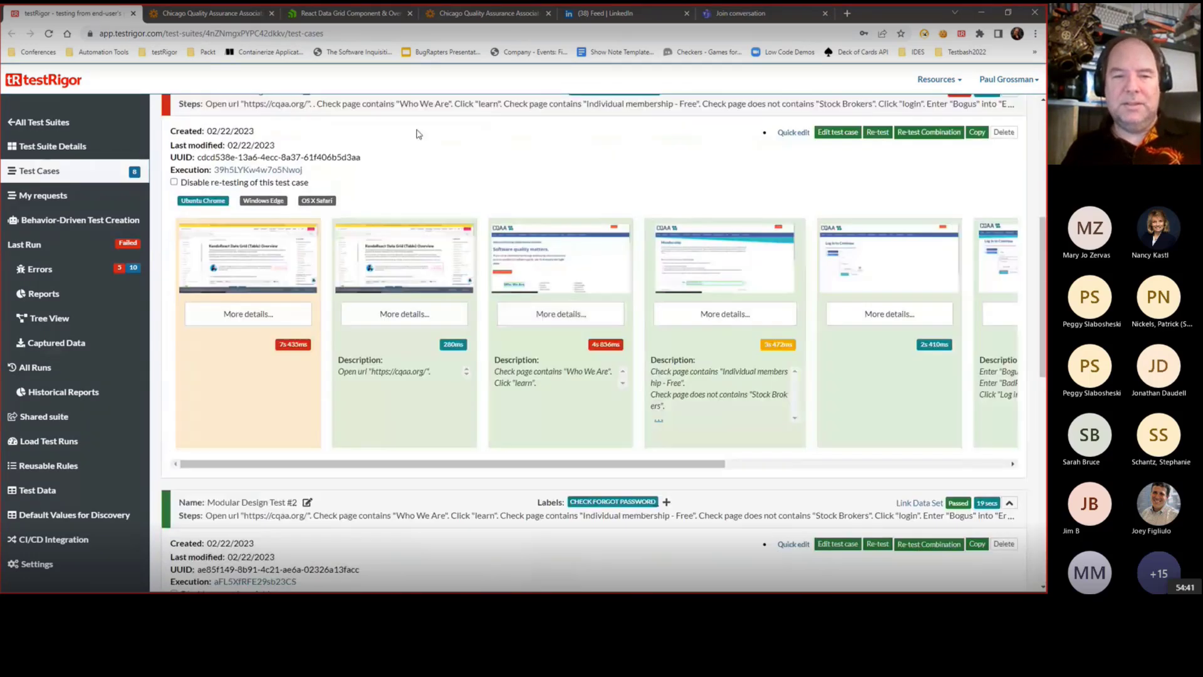
scroll(387, 147, down, 5)
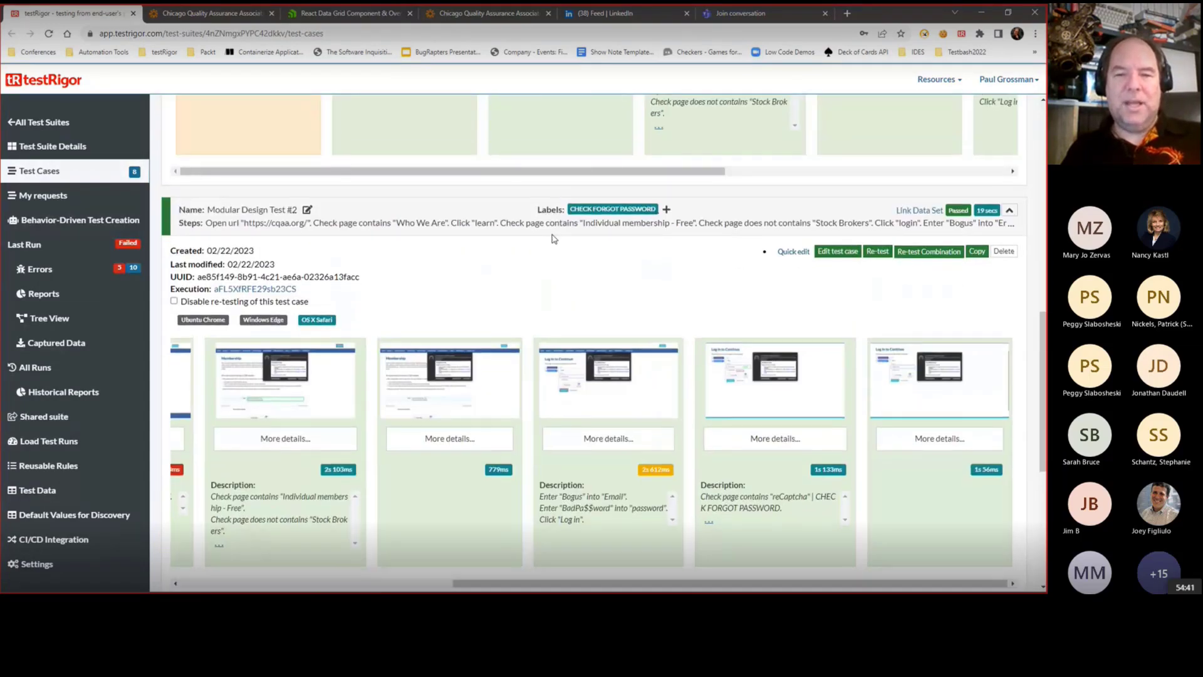
scroll(552, 239, down, 2)
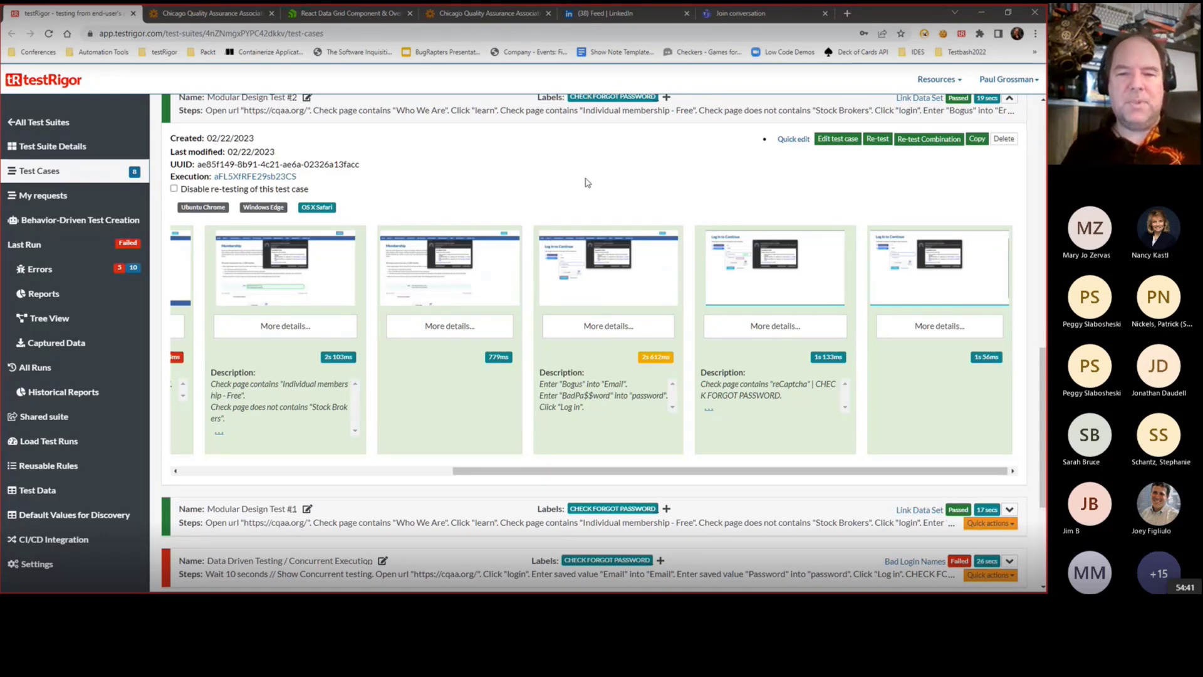
scroll(466, 186, down, 4)
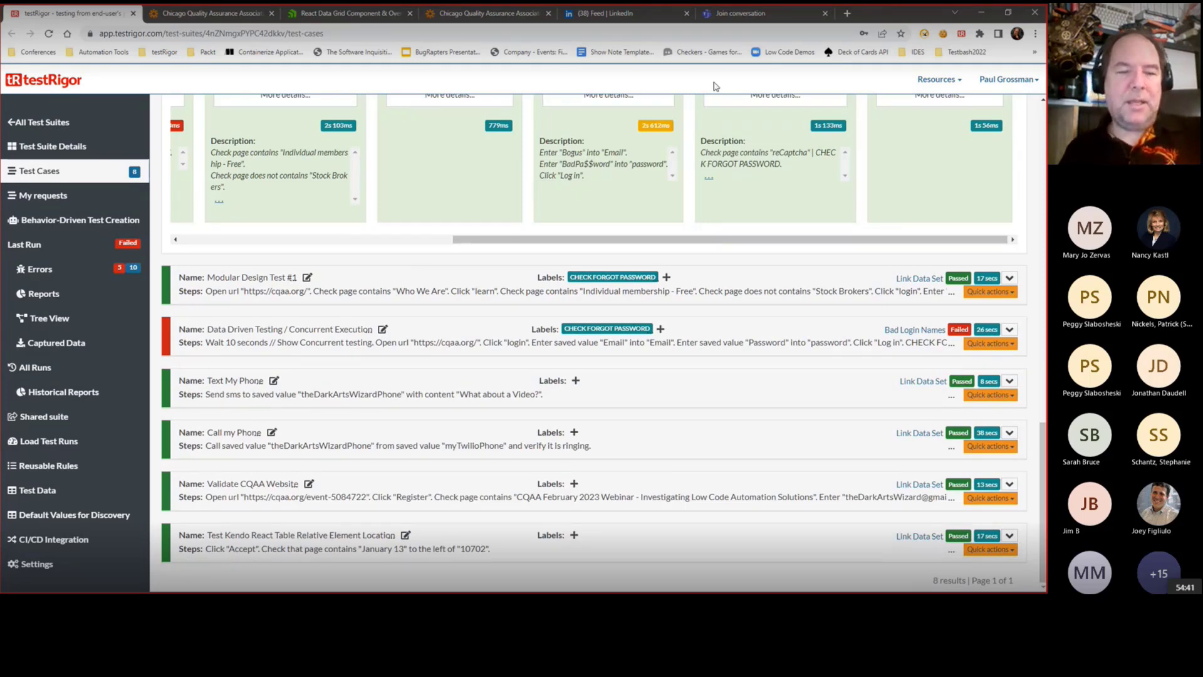
Step: Switch to the PowerPoint slide show and present the "No-Code for Fun & Profit" demo slide
key(alt+Tab)
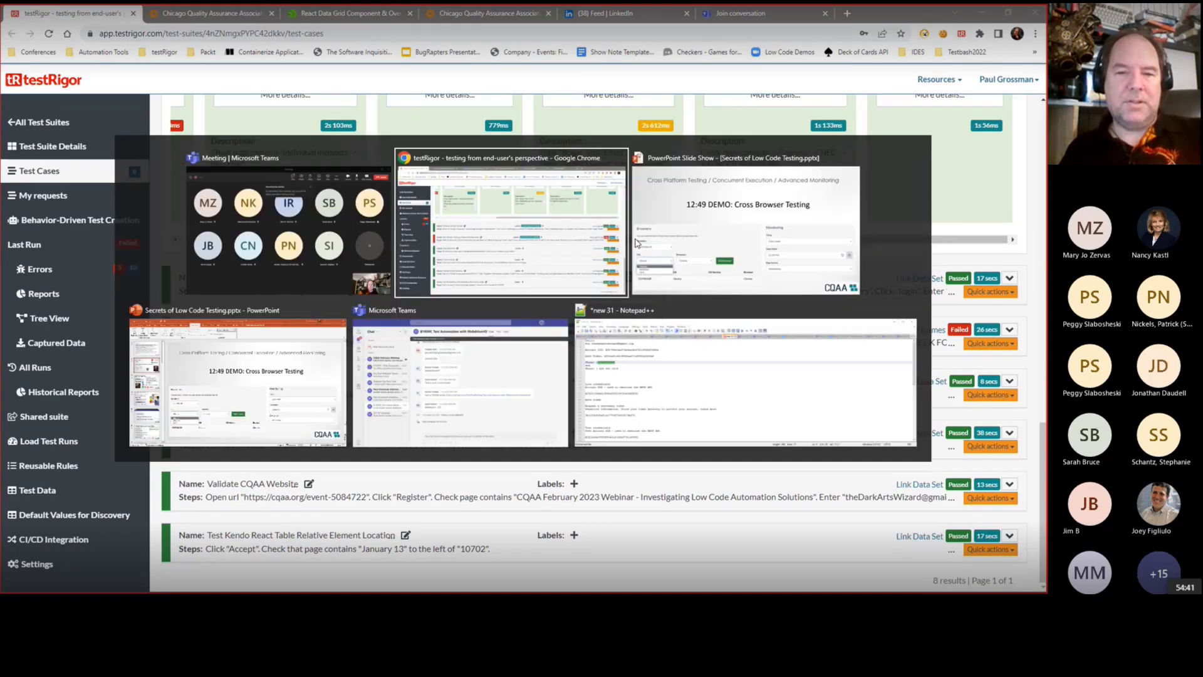
key(alt+Tab)
click(637, 243)
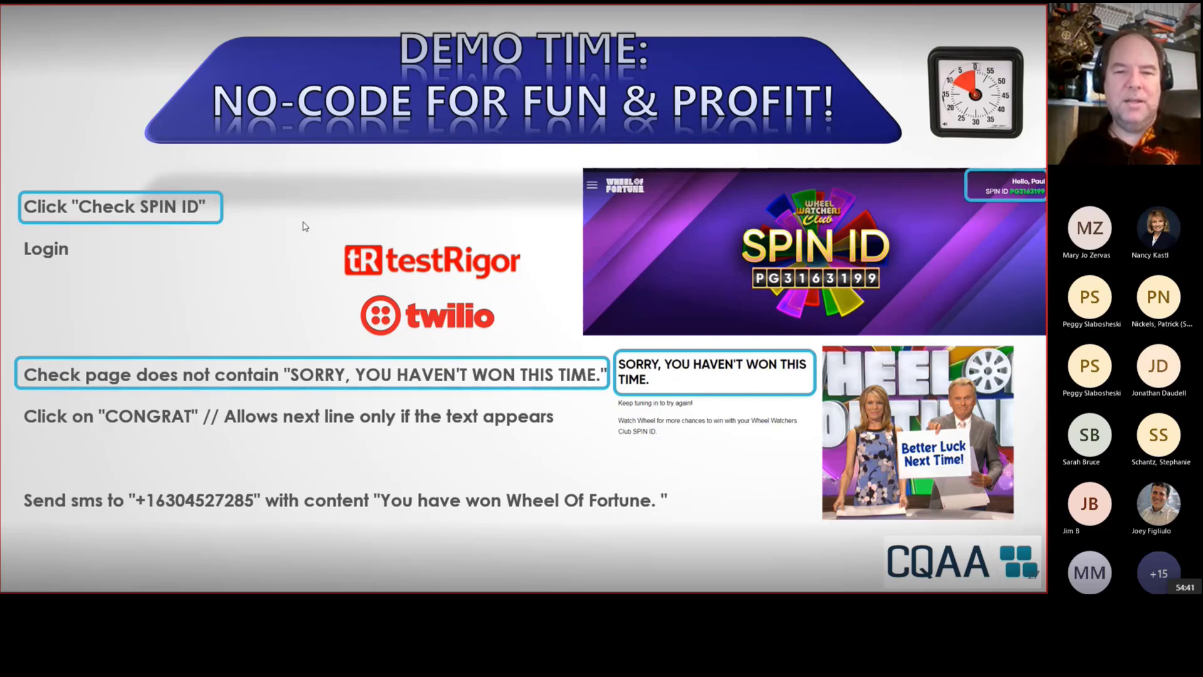
Step: Switch back to testRigor, expand Data Driven Testing / Concurrent Execution and examine its Ubuntu Chrome results and dataset row choices
key(alt+Tab)
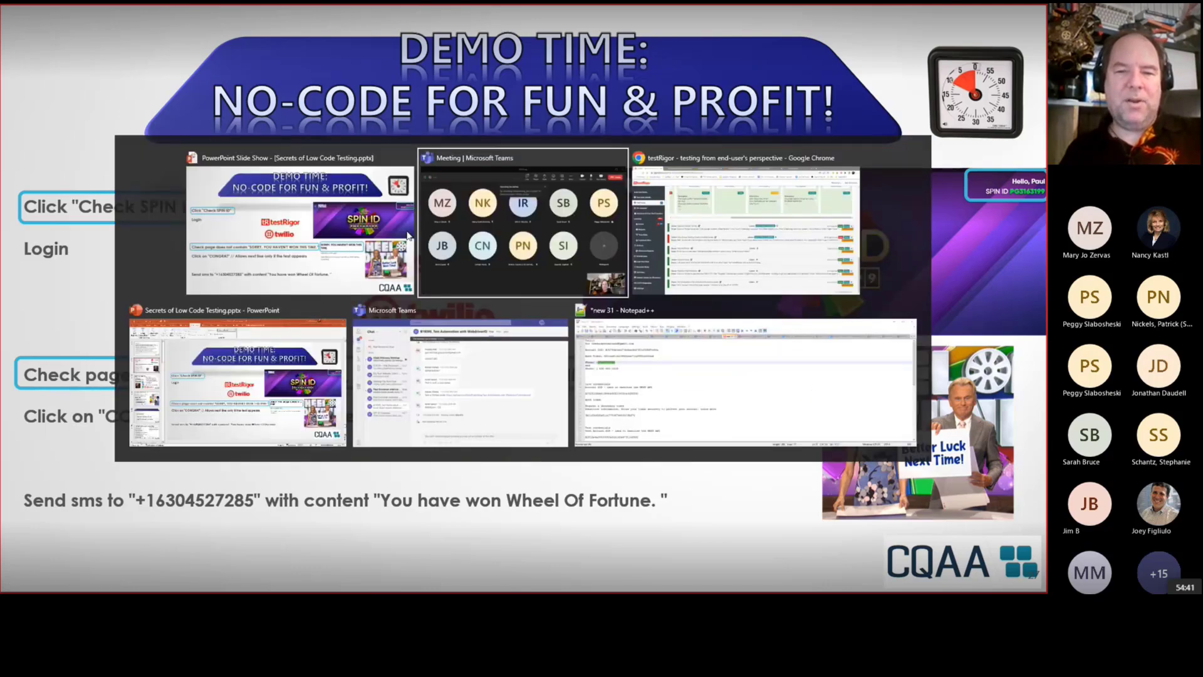
key(alt+Tab)
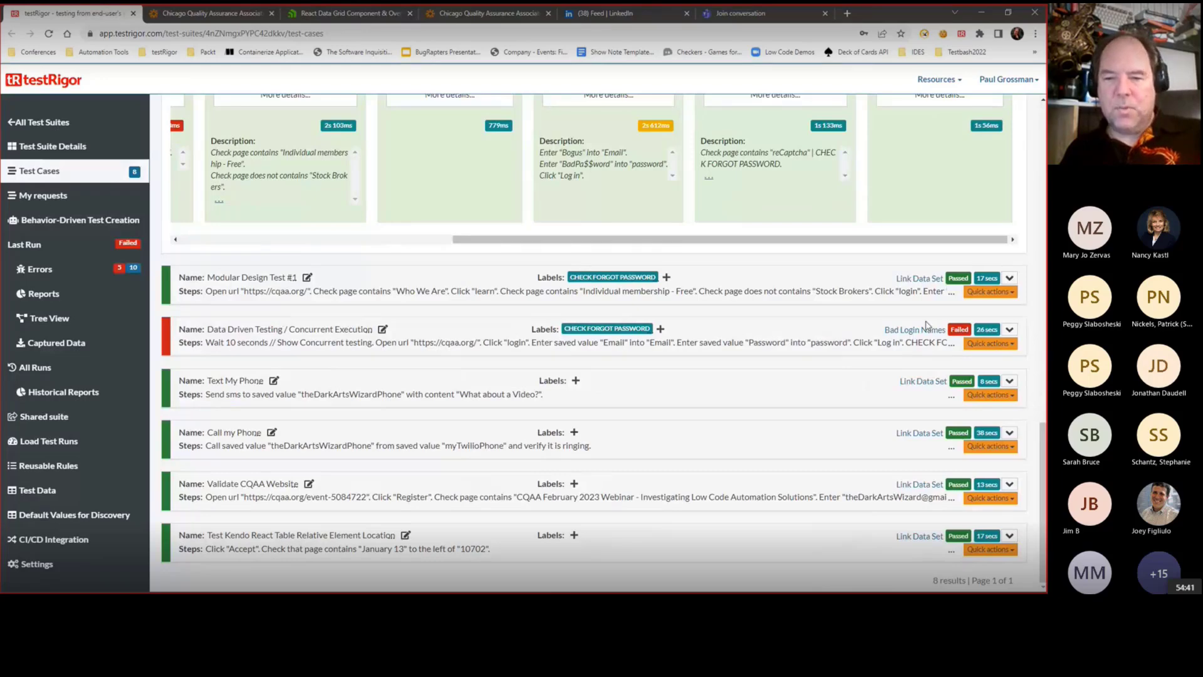
click(1009, 329)
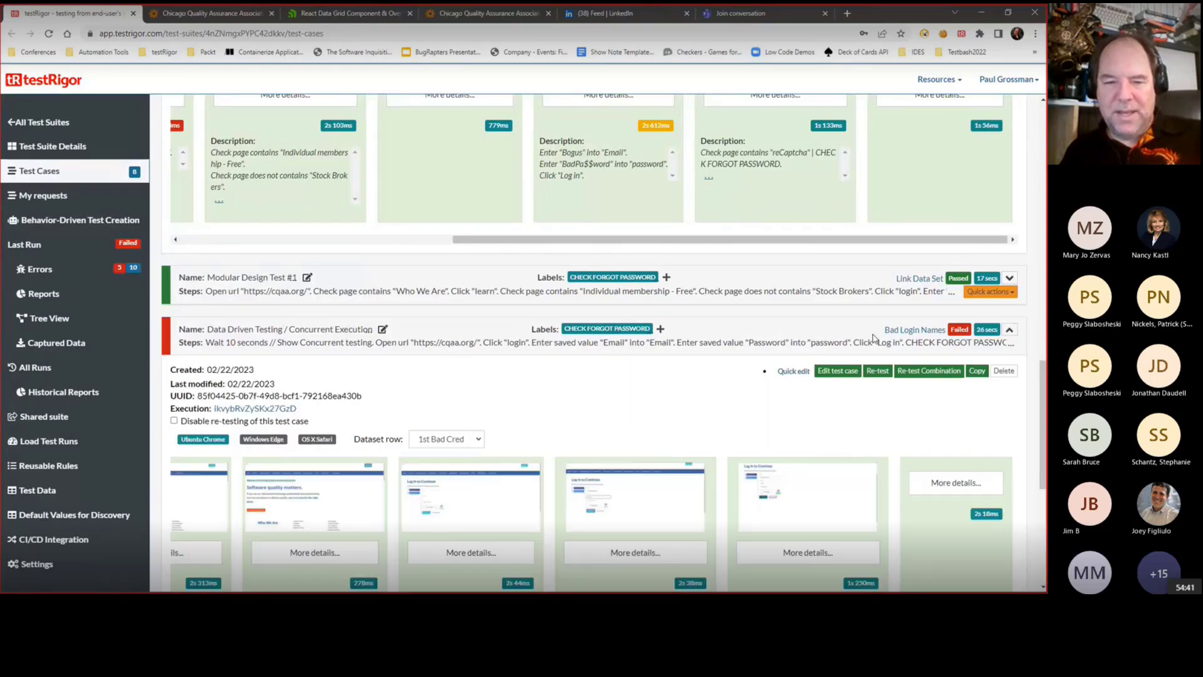
scroll(583, 369, down, 2)
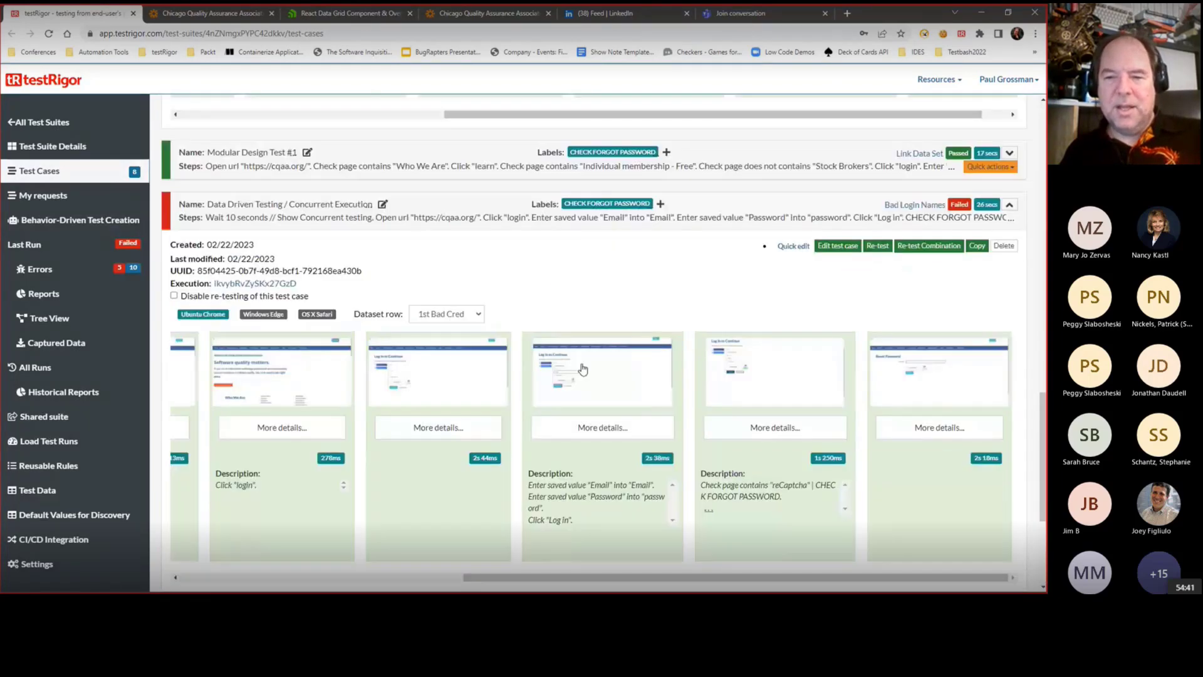
scroll(583, 368, up, 1)
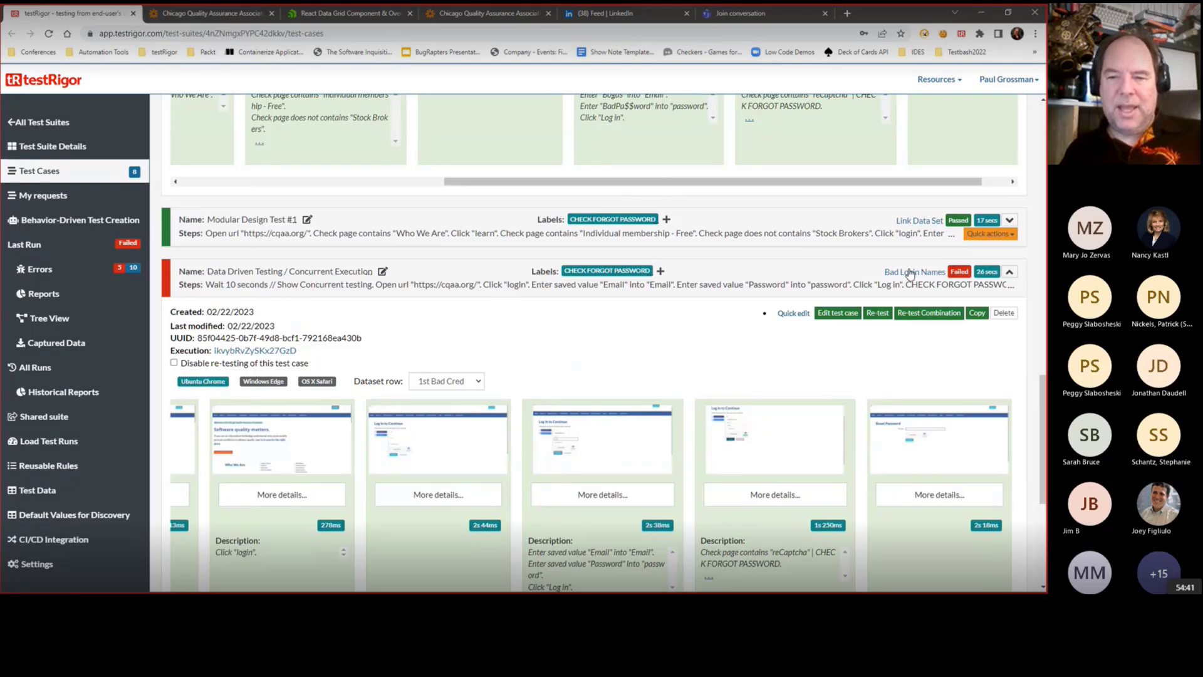
scroll(527, 316, down, 1)
scroll(527, 316, down, 1)
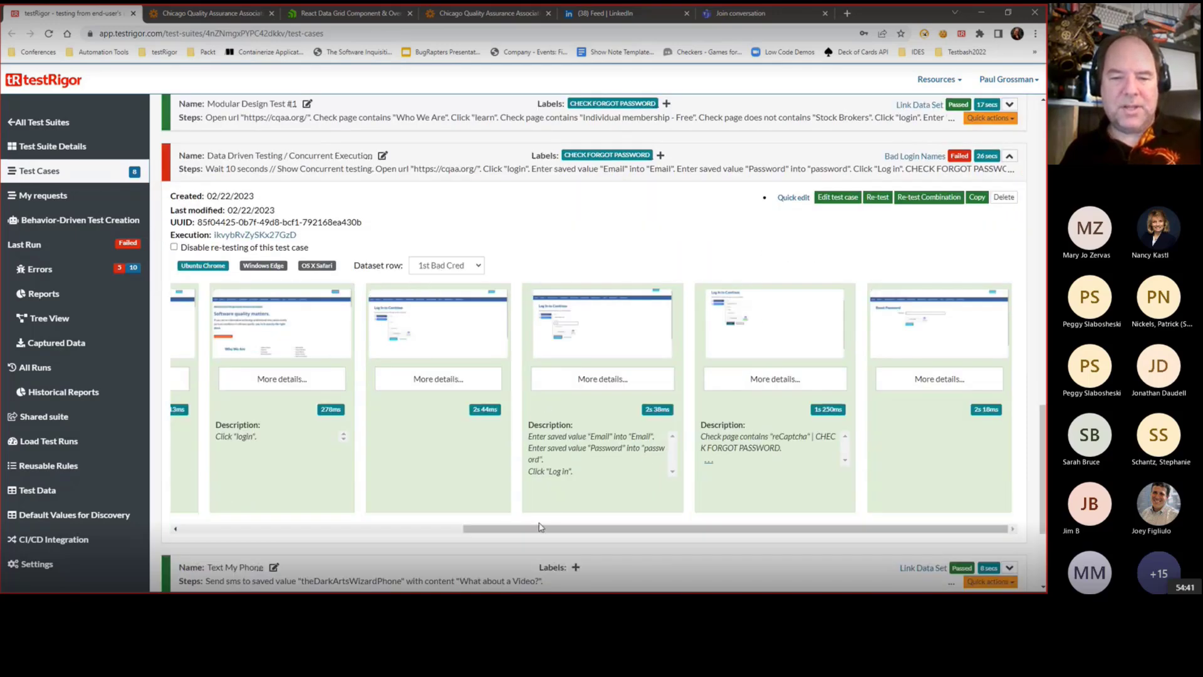
mouse_move(540, 527)
mouse_down()
mouse_move(583, 527)
mouse_move(546, 528)
mouse_up()
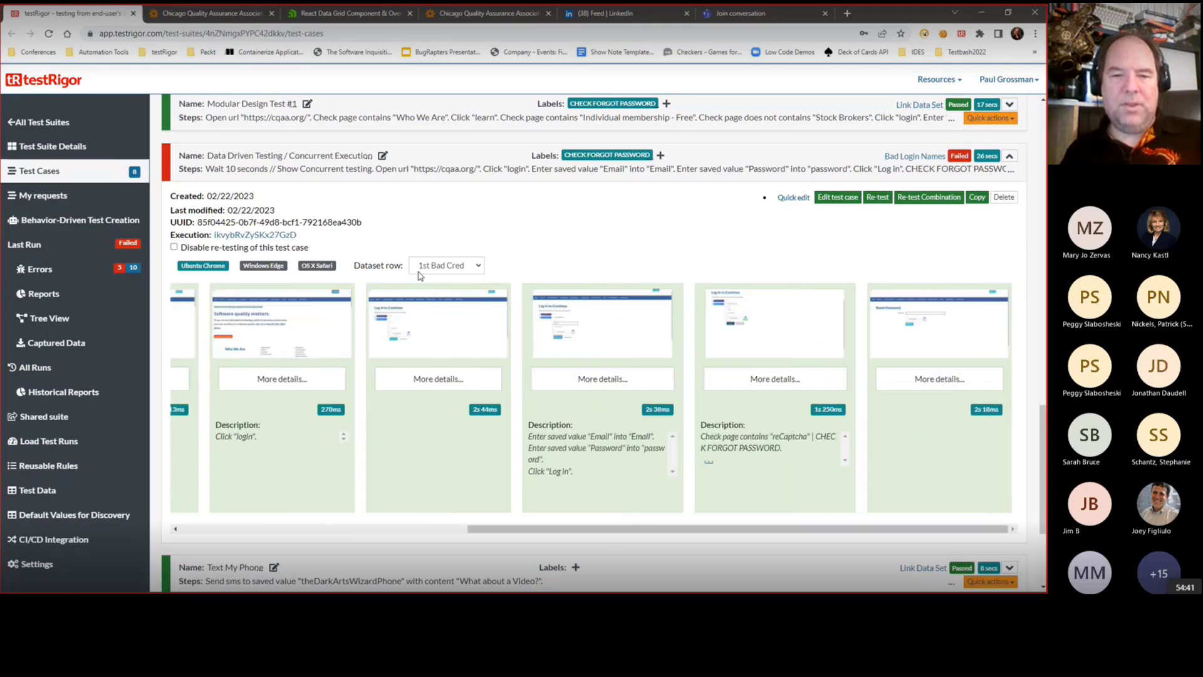
click(478, 267)
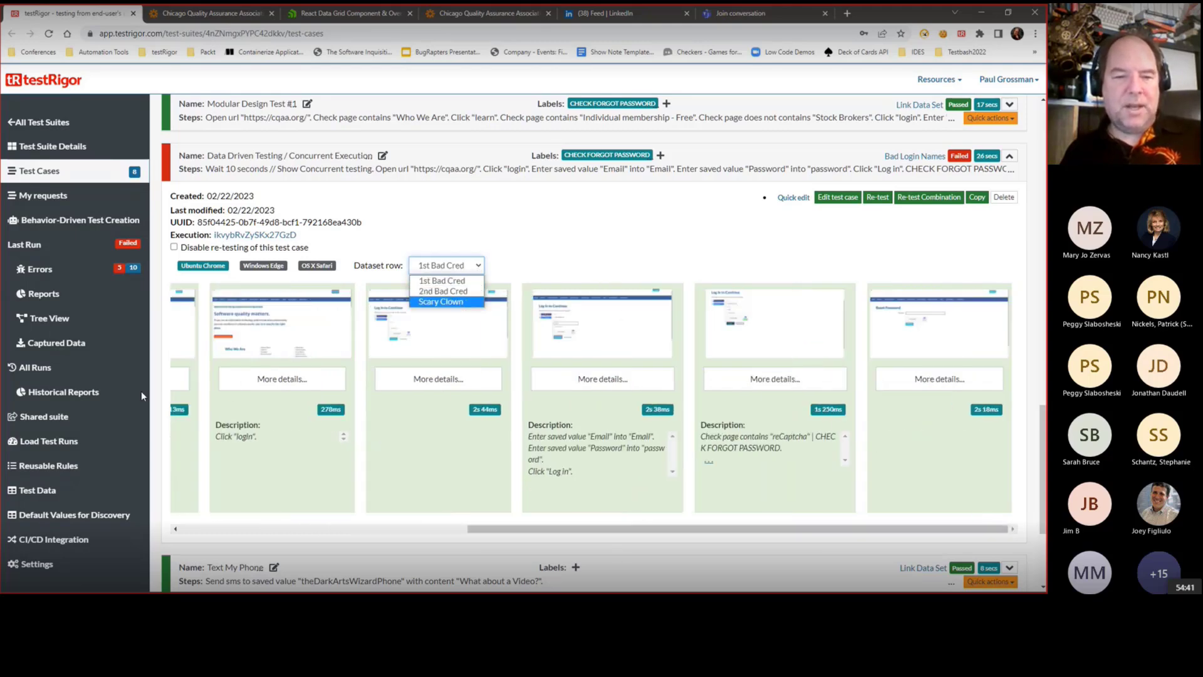
Step: Open the Bad Login Names data set in the test data and display its rows
click(48, 493)
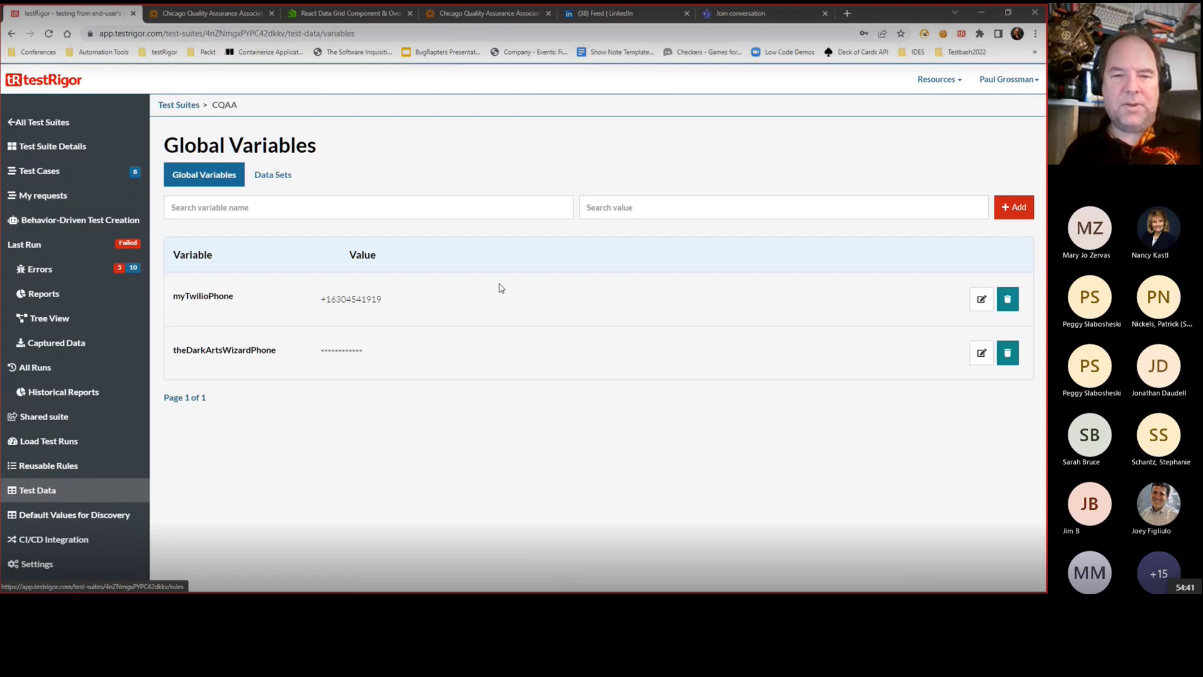
click(278, 182)
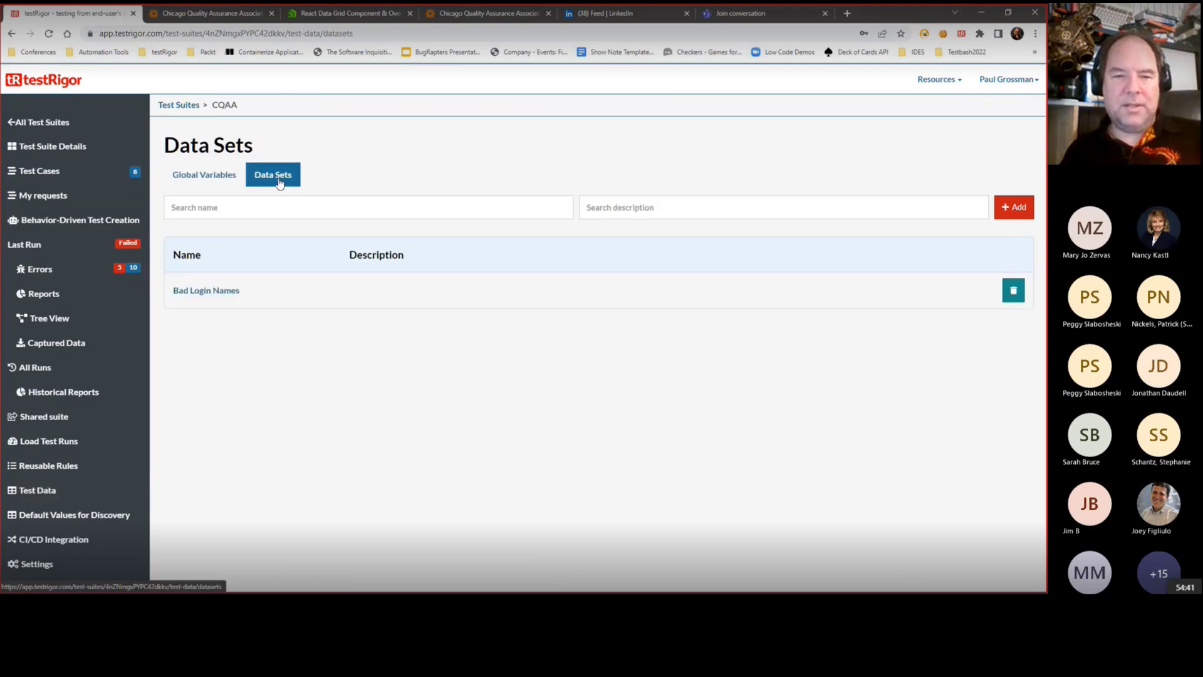
click(210, 293)
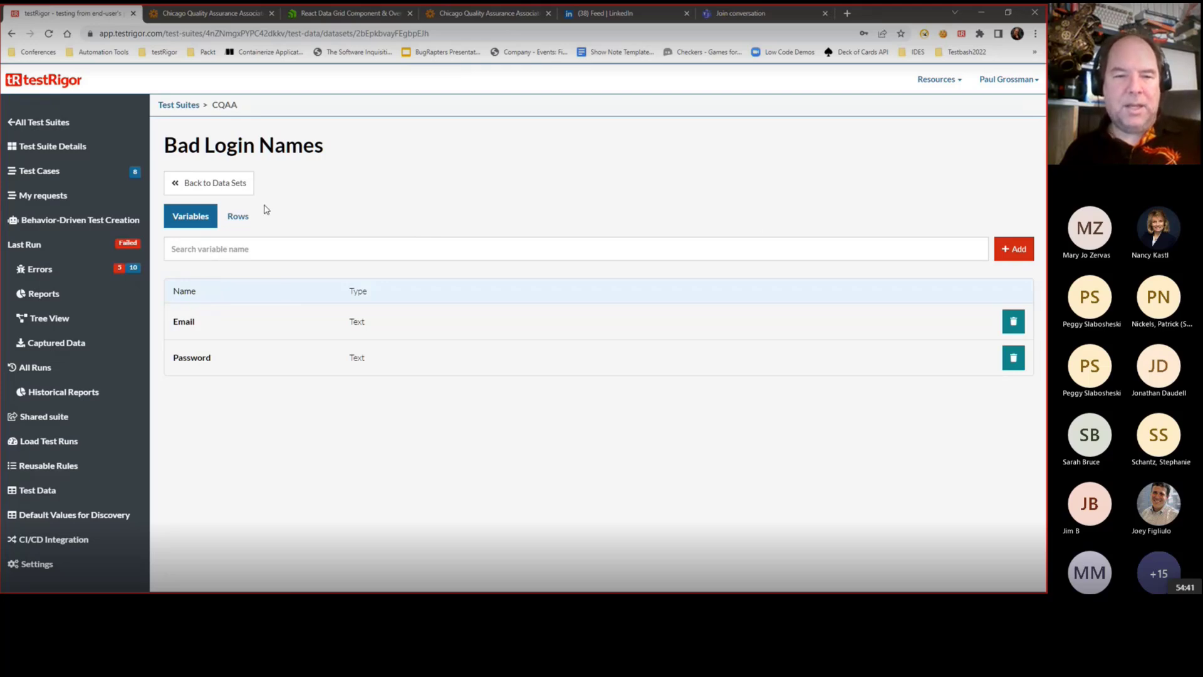
click(246, 219)
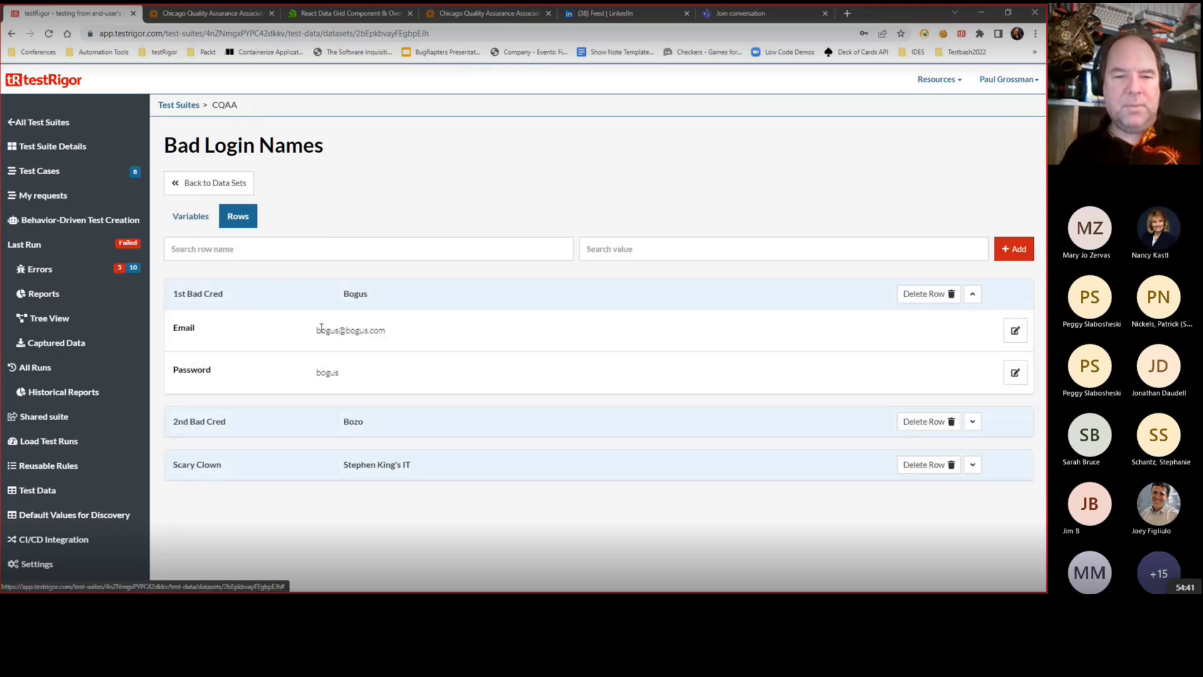
Step: Inspect the 1st Bad Cred email, 2nd Bad Cred credentials and Scary Clown description, and return to the test cases
drag(318, 330, 449, 338)
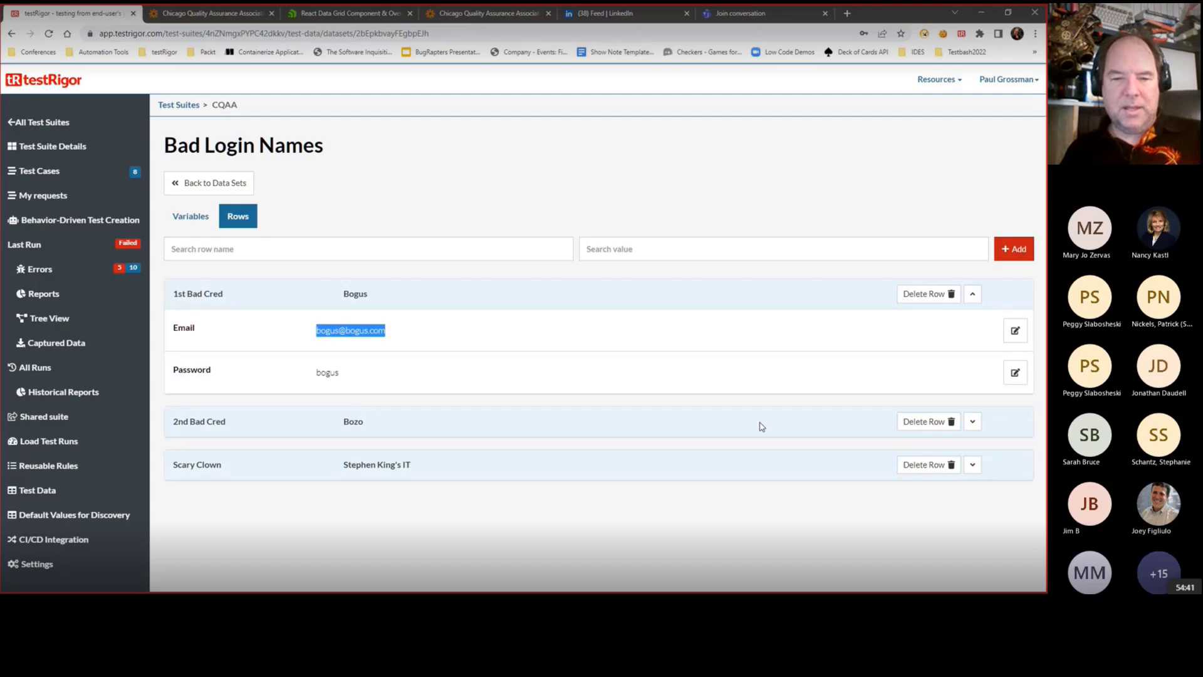
click(973, 422)
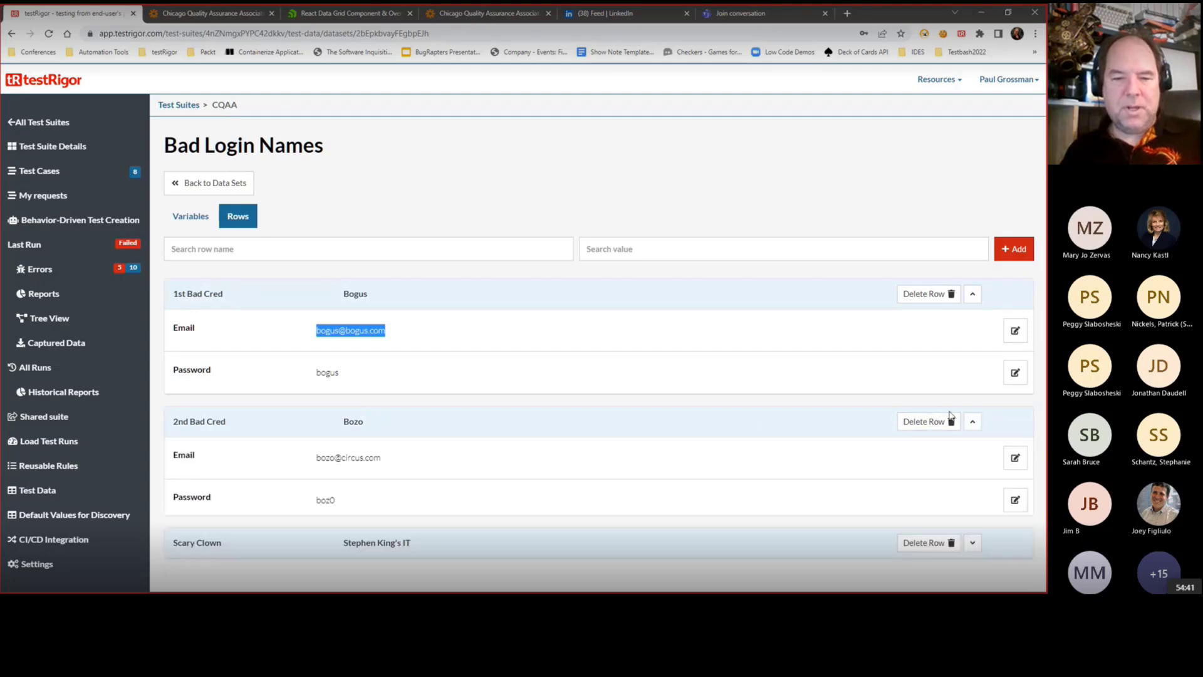
drag(342, 550, 461, 551)
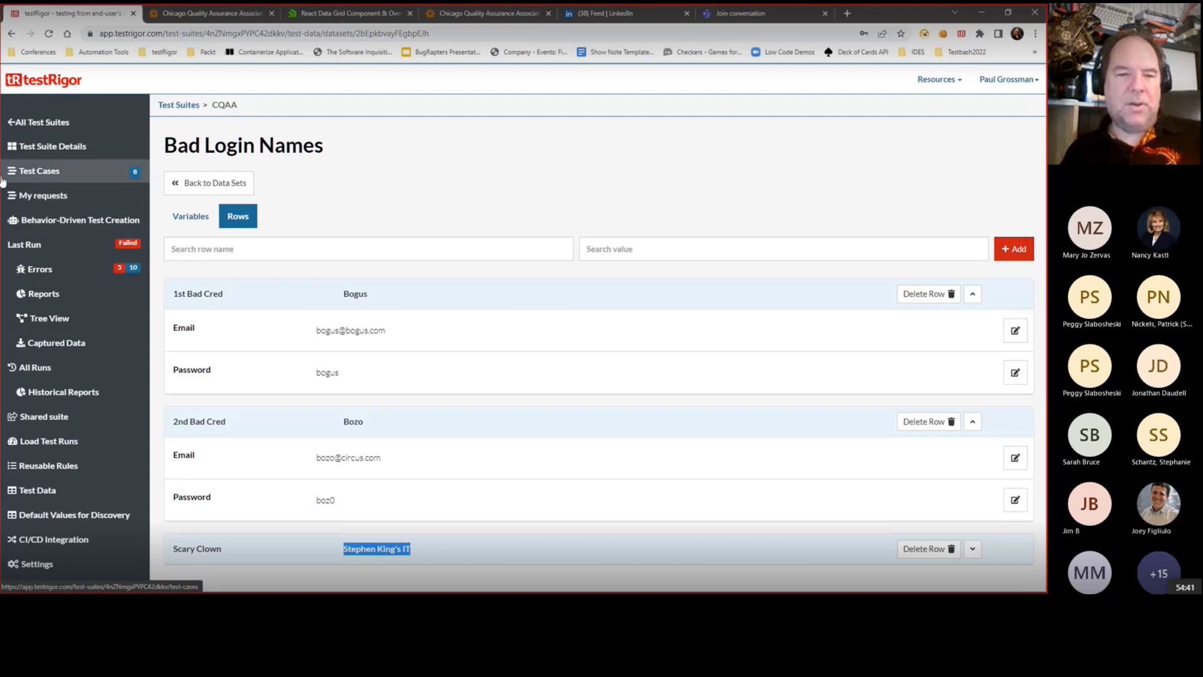
click(48, 173)
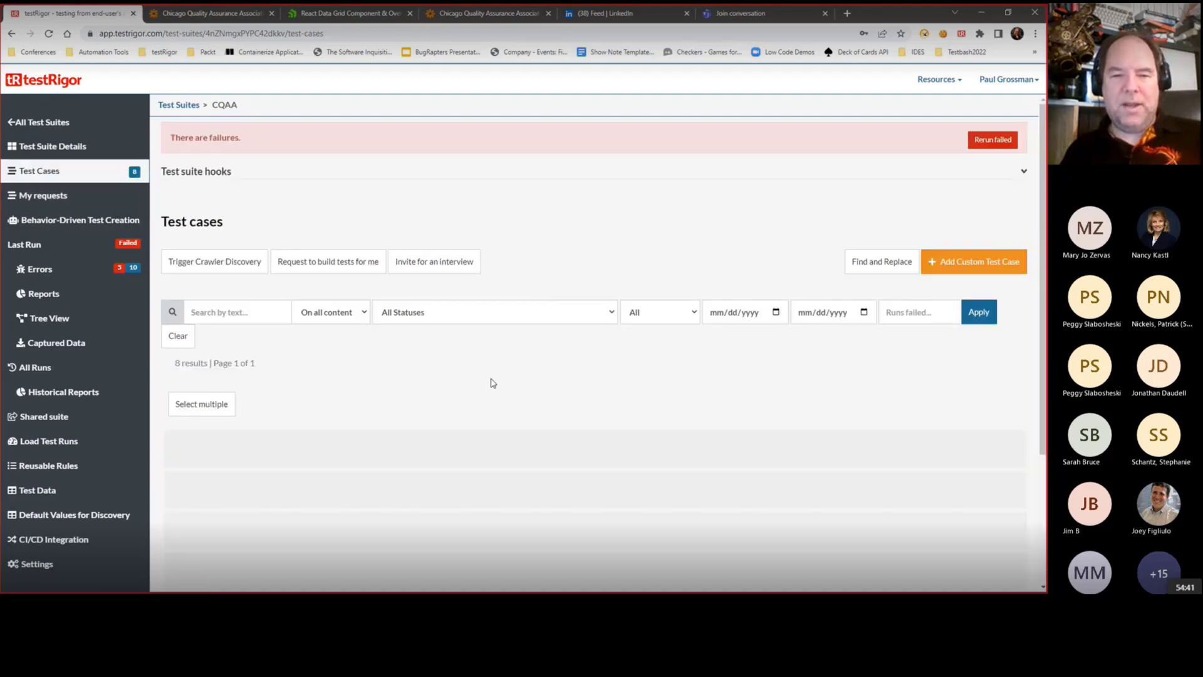
Step: Expand Data Driven Testing / Concurrent Execution, choose the 2nd Bad Cred dataset row and inspect its login step screenshot enlarged
scroll(511, 338, down, 5)
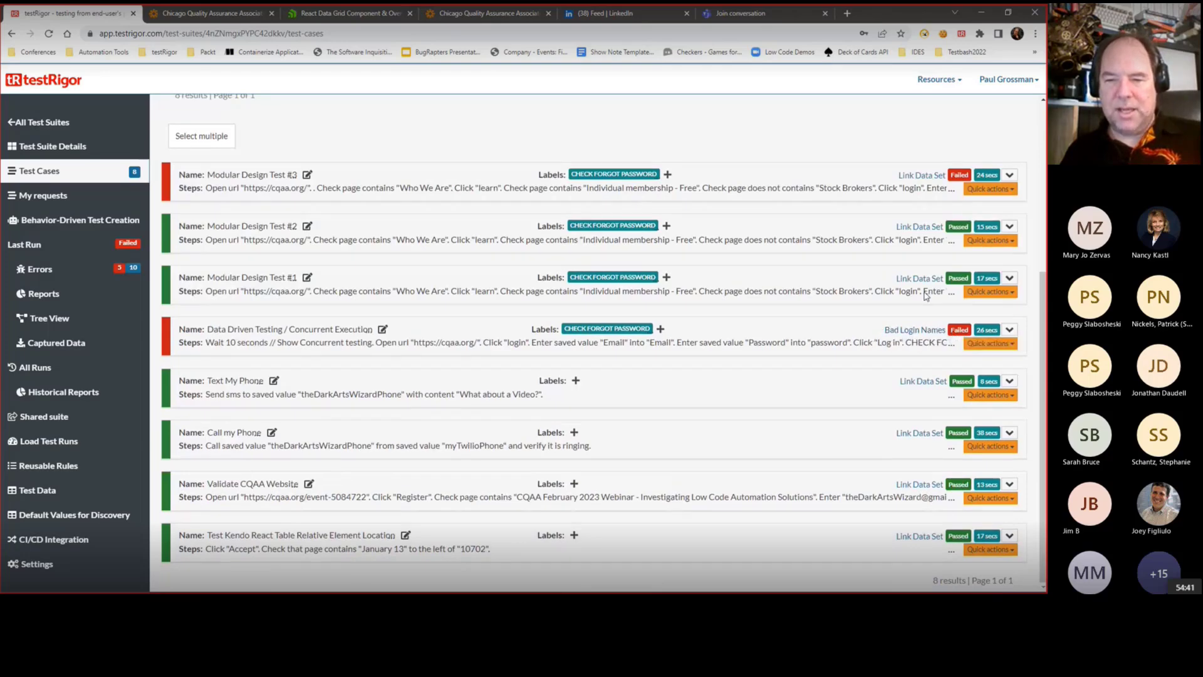
click(1008, 330)
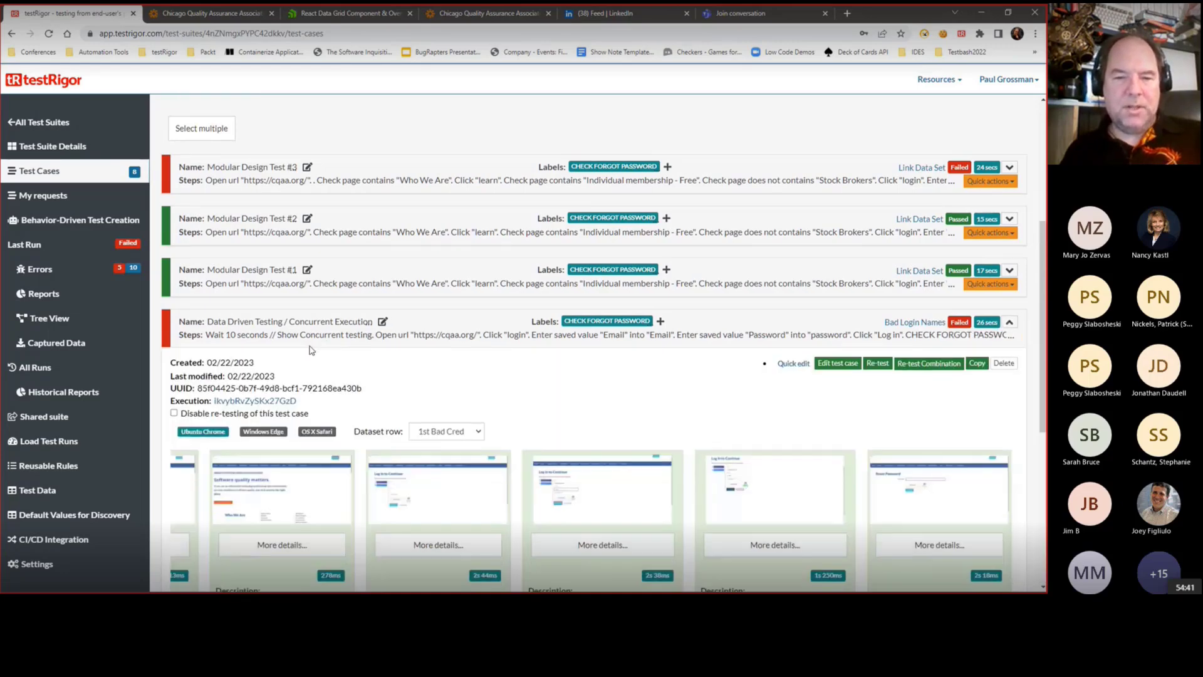
scroll(309, 350, down, 3)
click(480, 265)
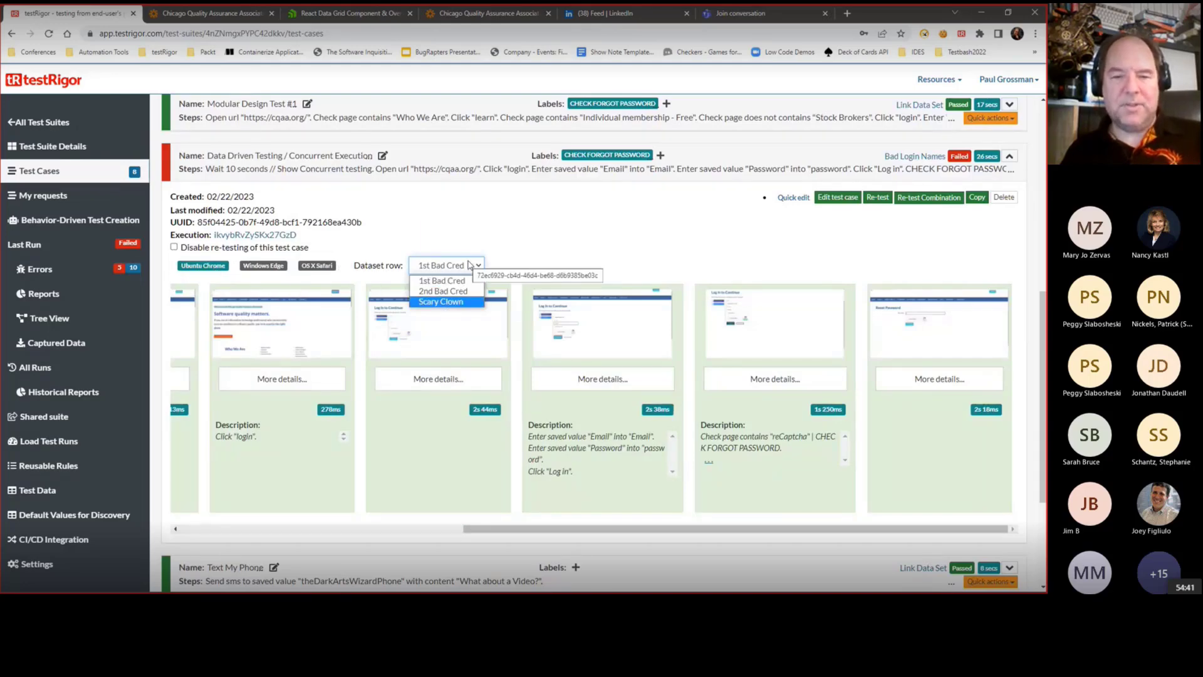
click(442, 292)
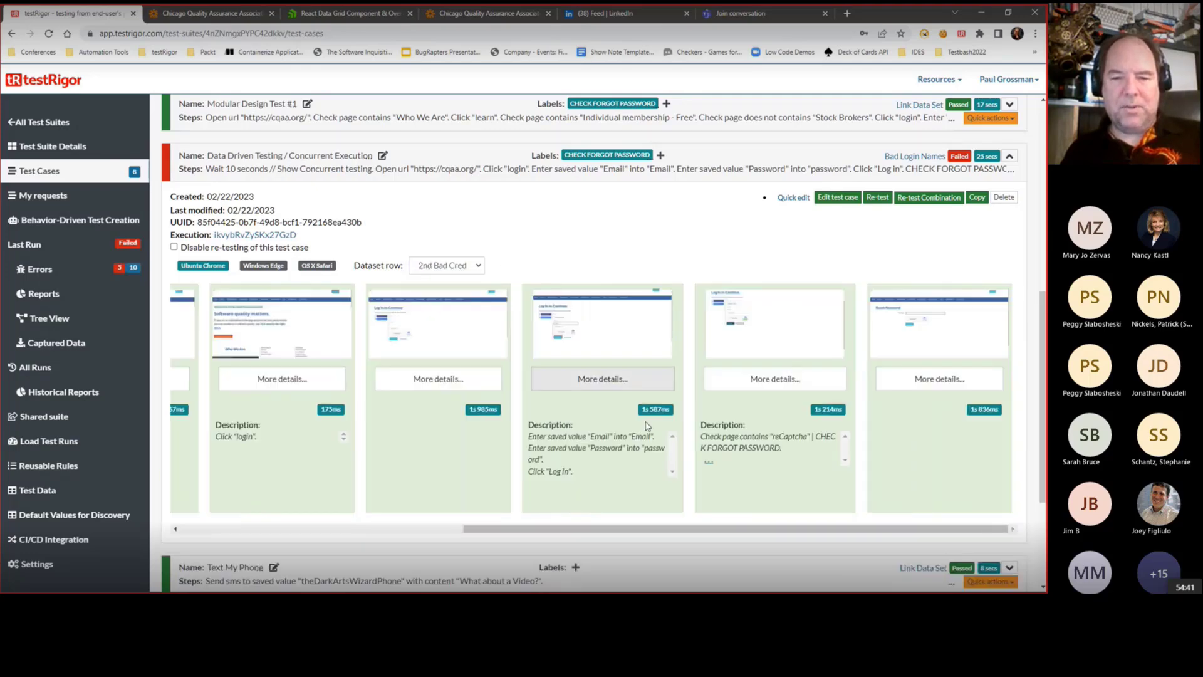
click(599, 331)
click(476, 275)
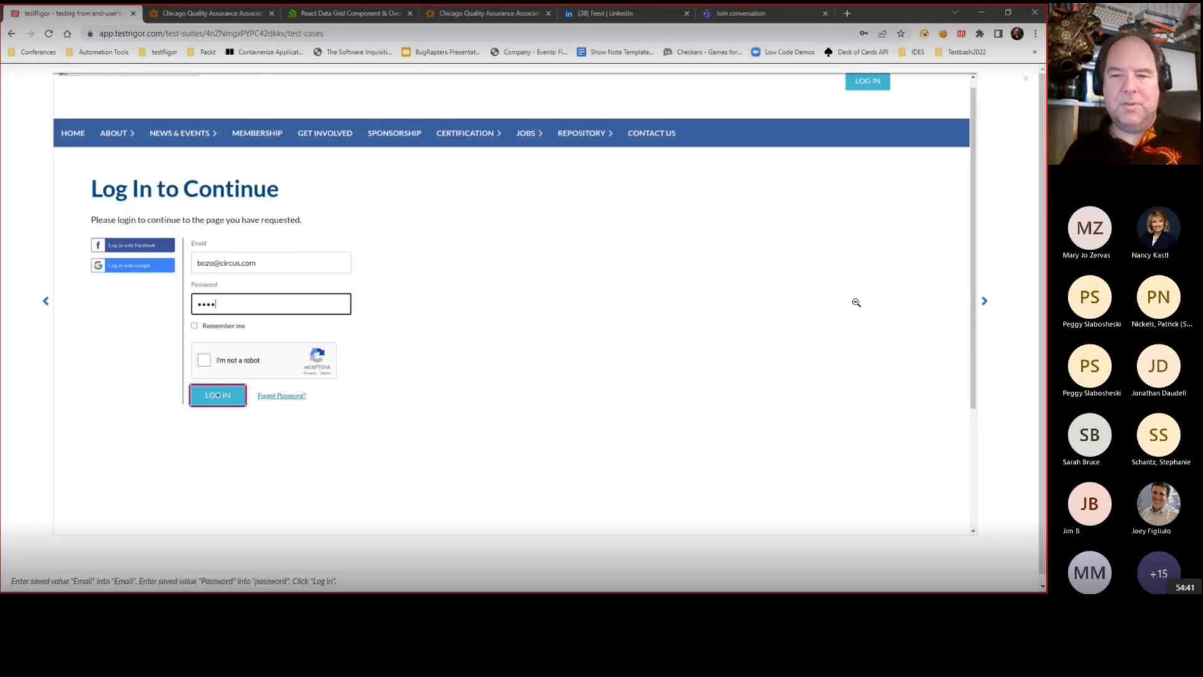
click(1025, 80)
Step: Switch the dataset row to Scary Clown, inspect its login step screenshot enlarged and close it
click(448, 266)
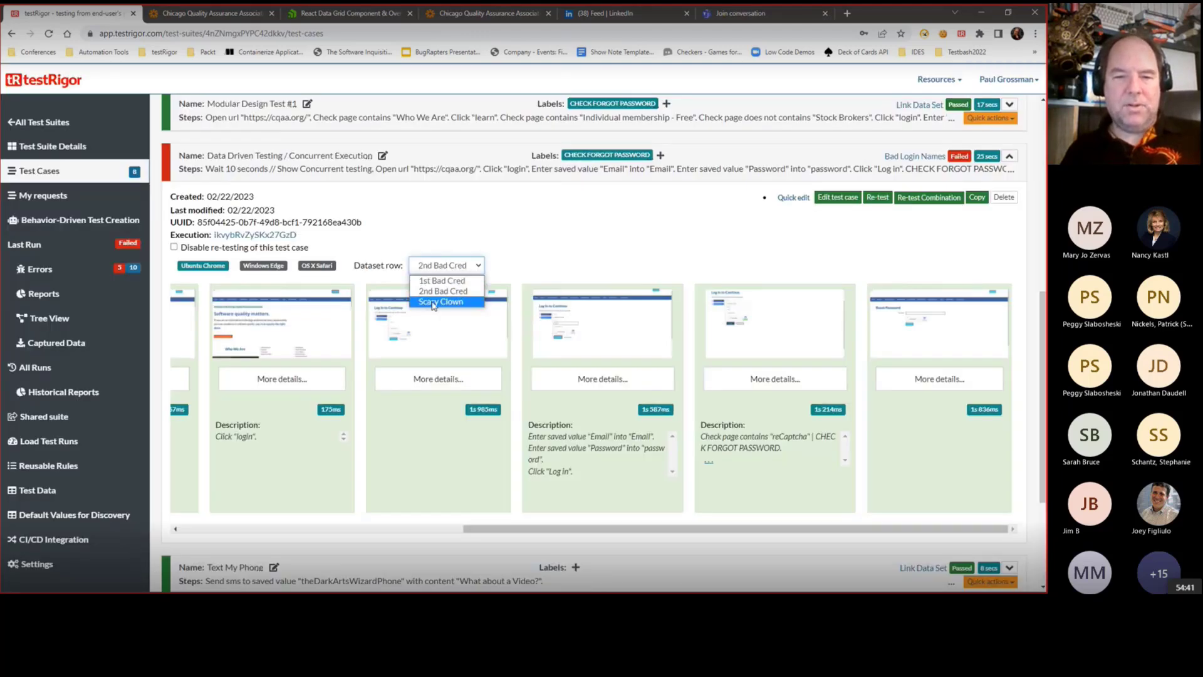
click(434, 304)
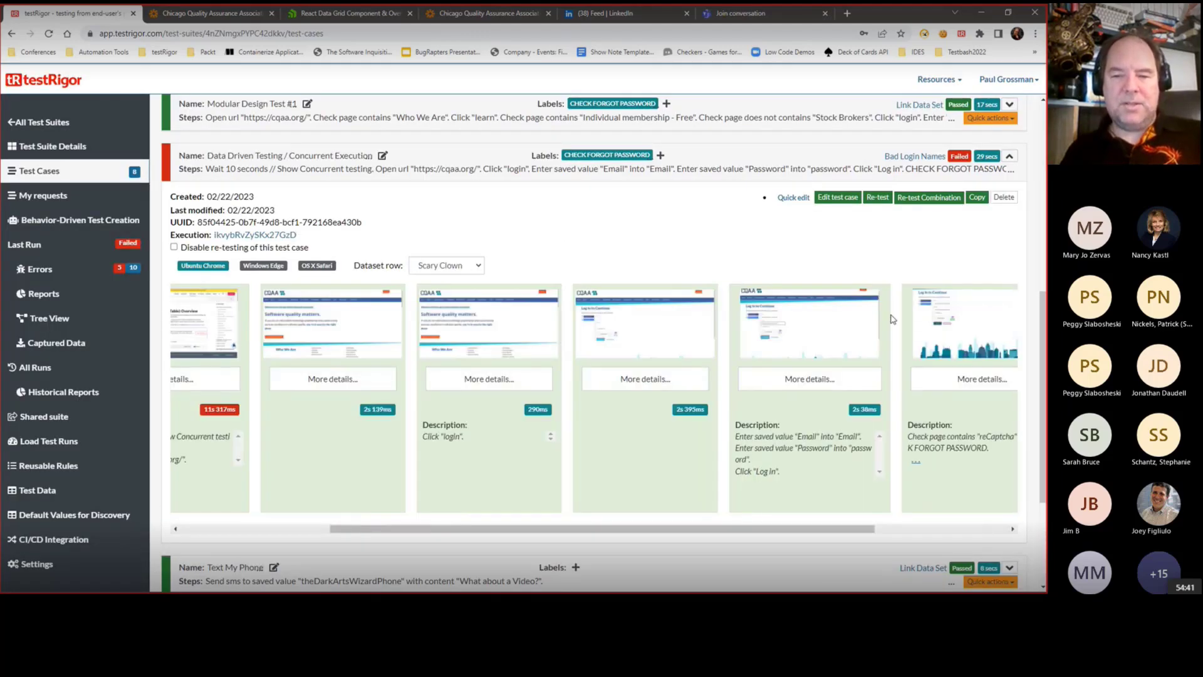
click(787, 348)
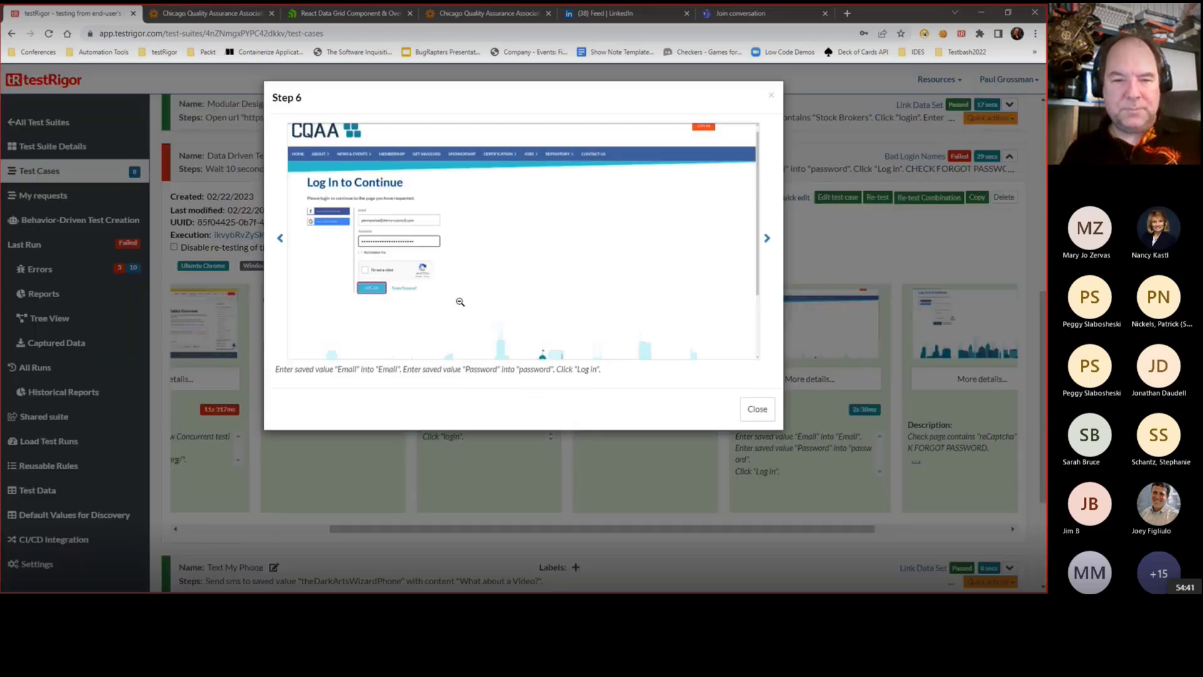
click(458, 303)
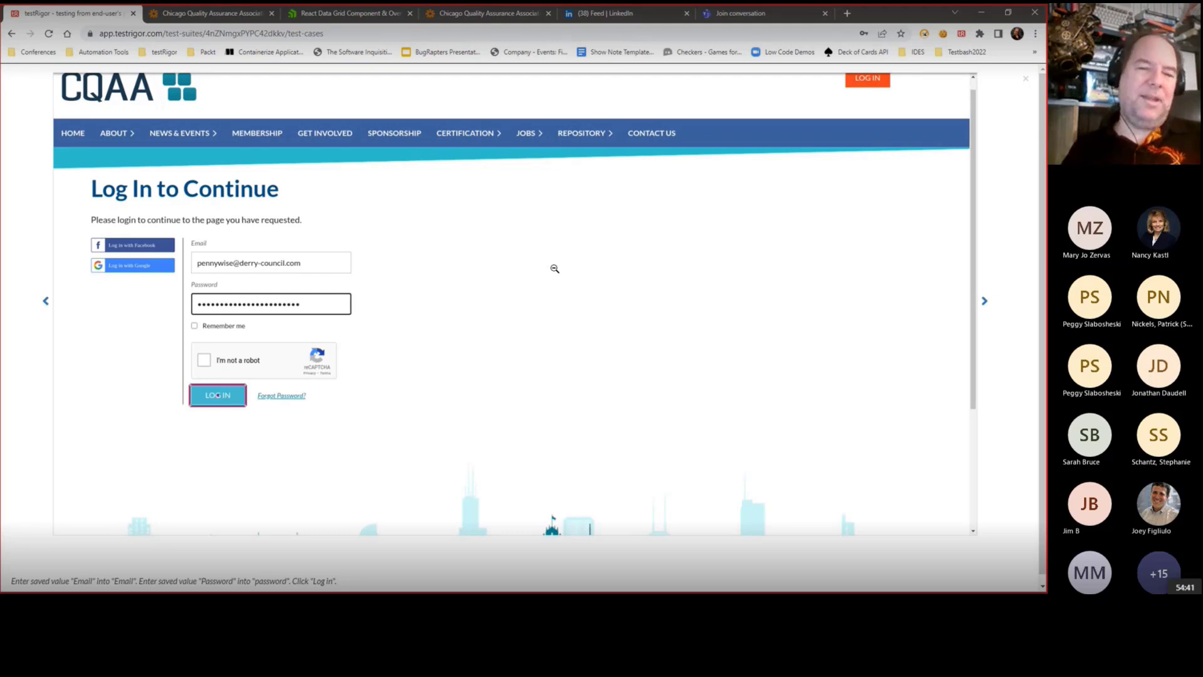
click(692, 268)
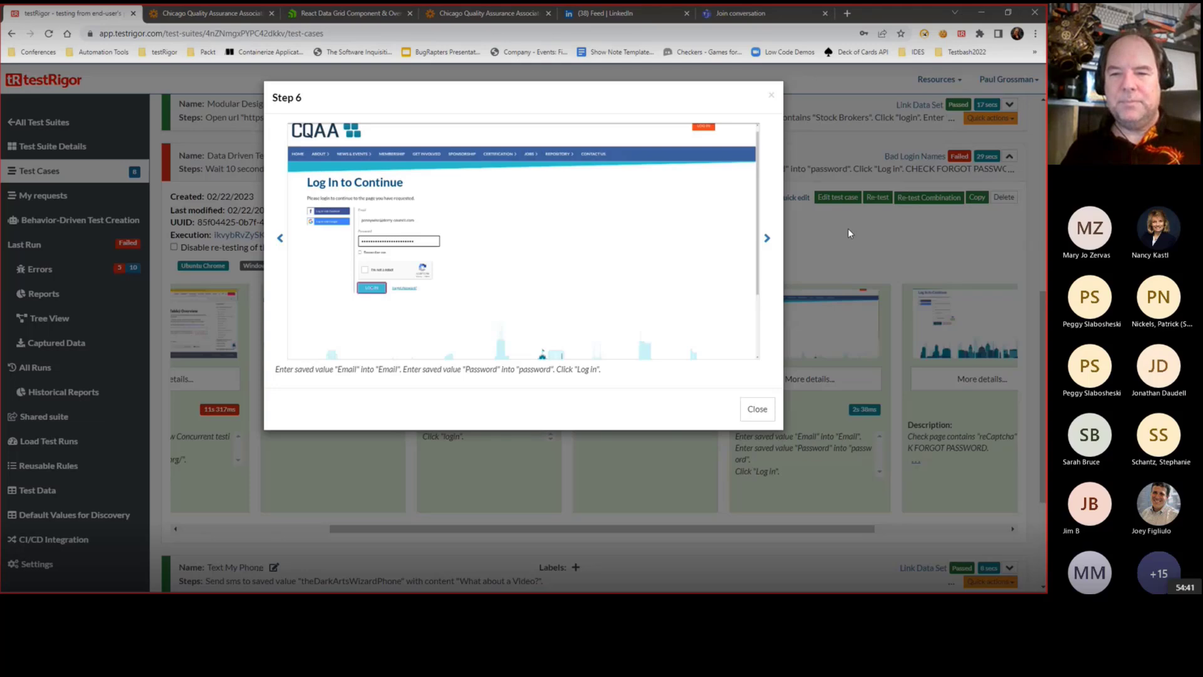
click(773, 97)
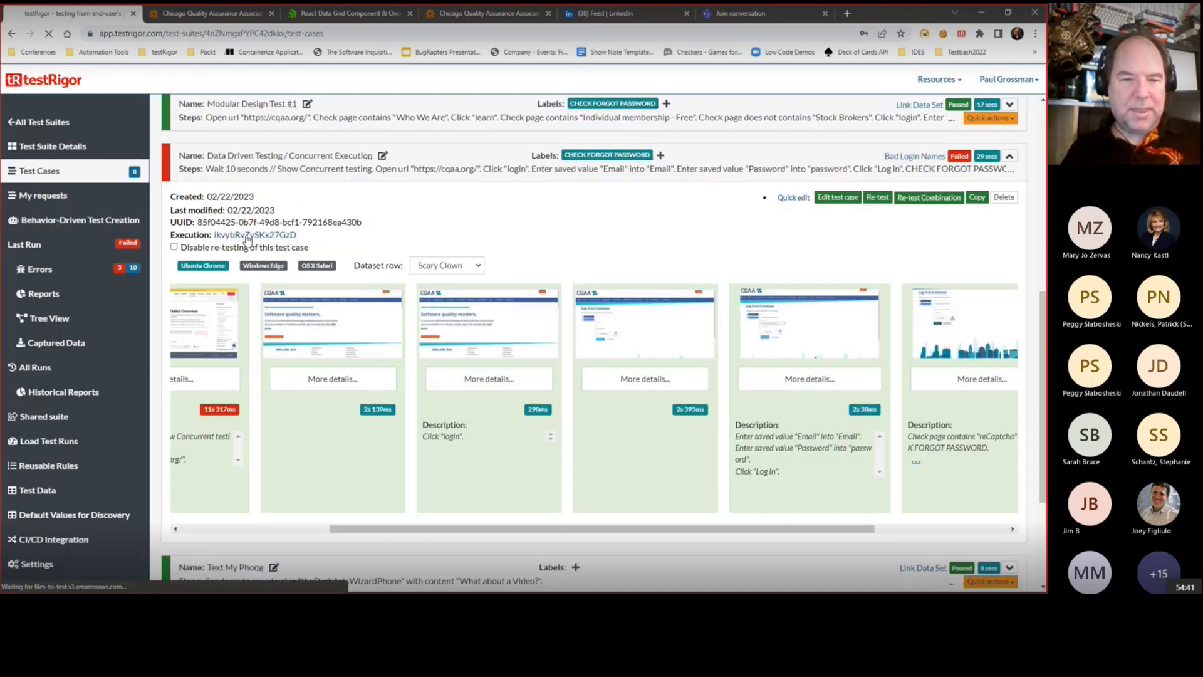
Step: Open the test case's execution page and compare the results for each dataset group across Ubuntu Chrome, Windows Edge and OS X Safari
click(247, 235)
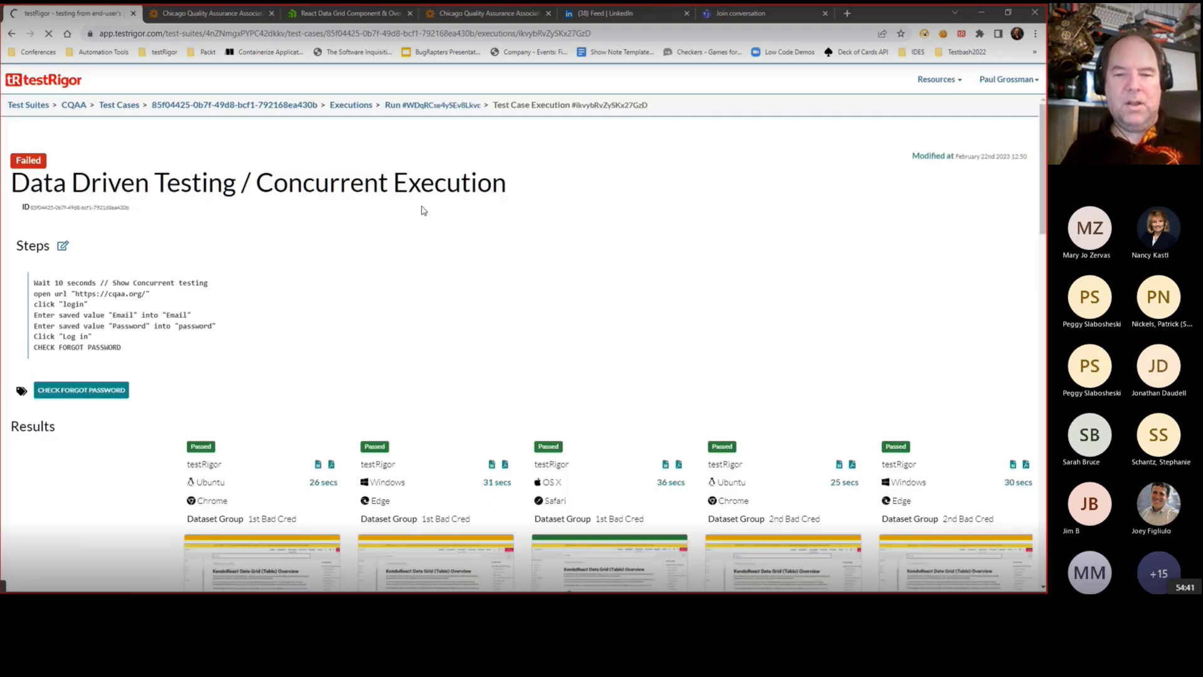
scroll(424, 213, down, 5)
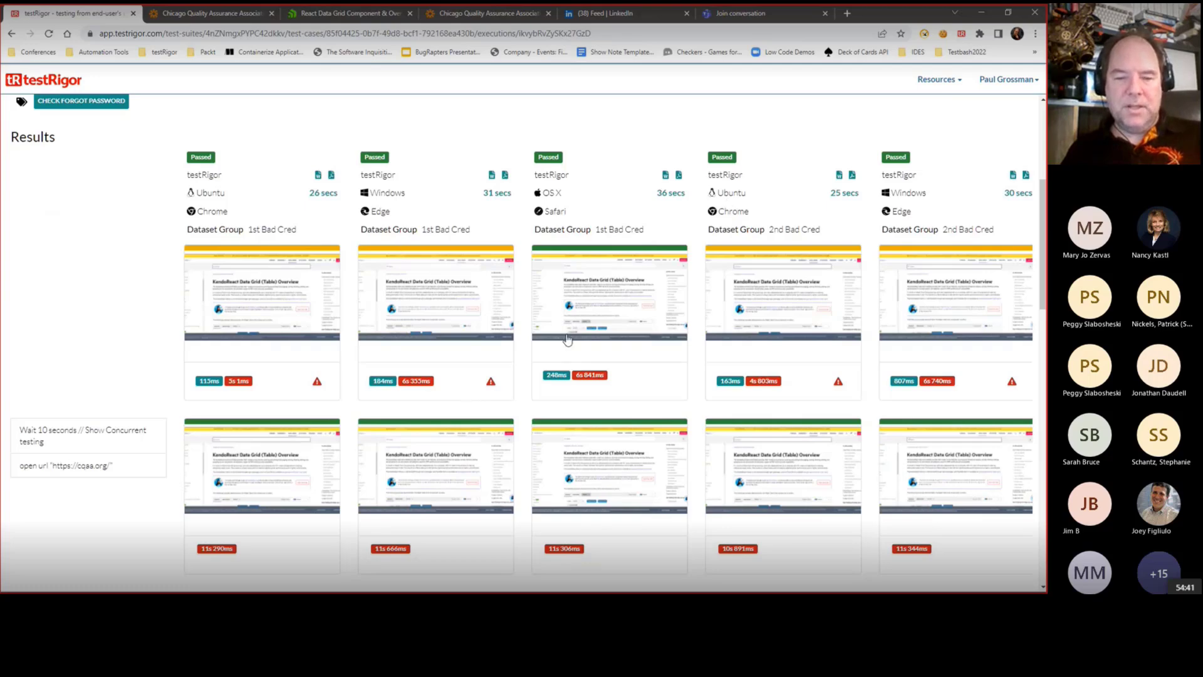
scroll(719, 303, right, 8)
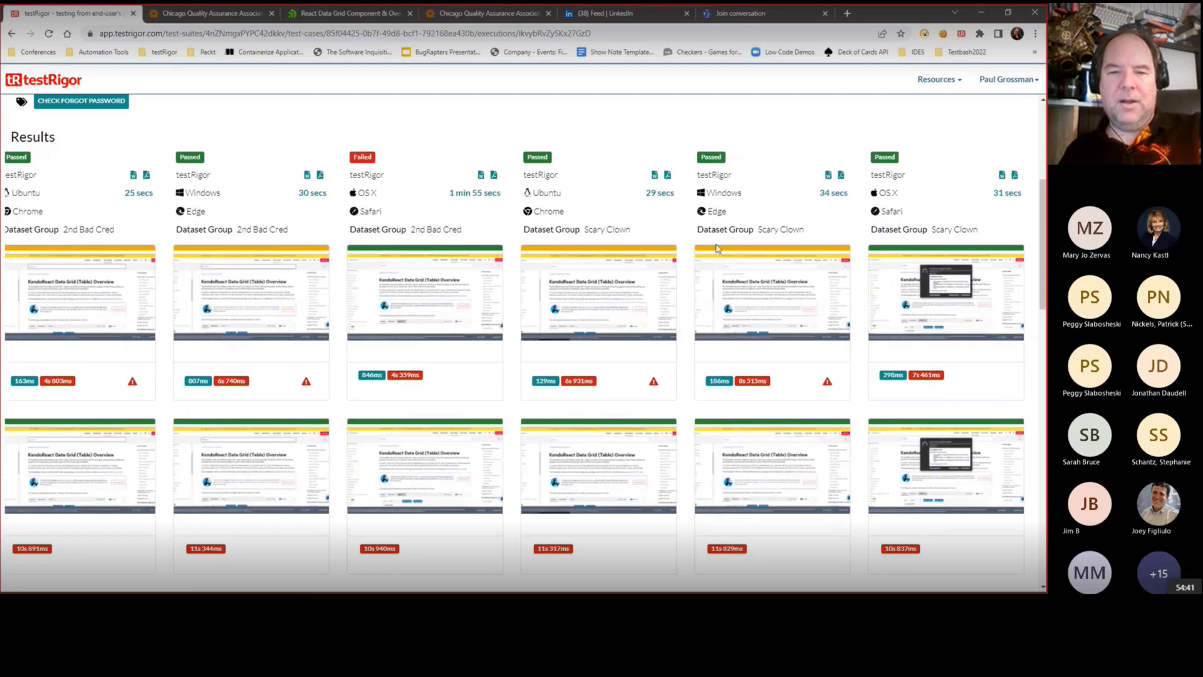
scroll(401, 193, left, 1)
scroll(291, 199, left, 5)
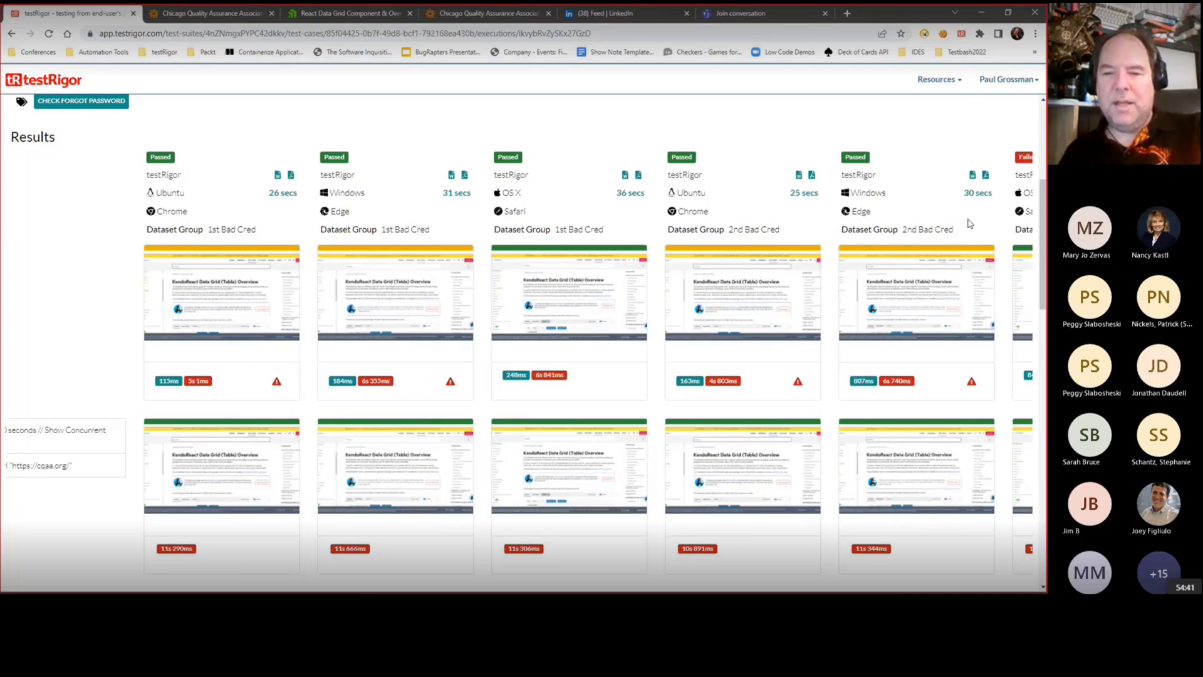
scroll(970, 223, right, 10)
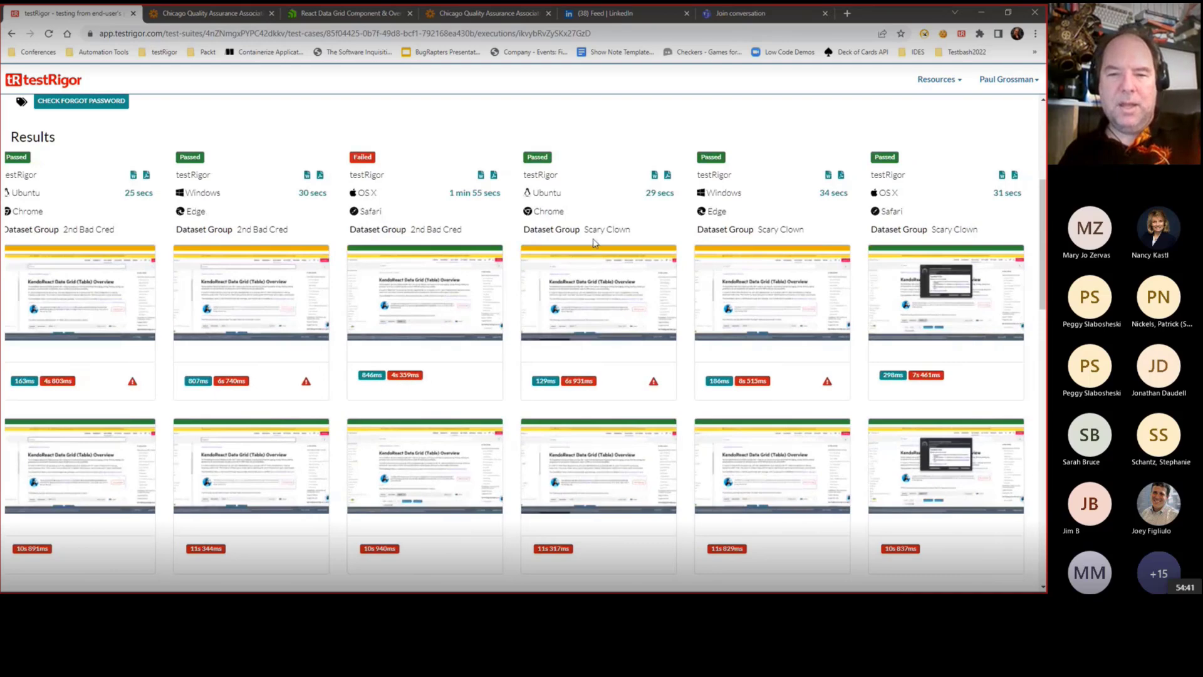
double_click(617, 228)
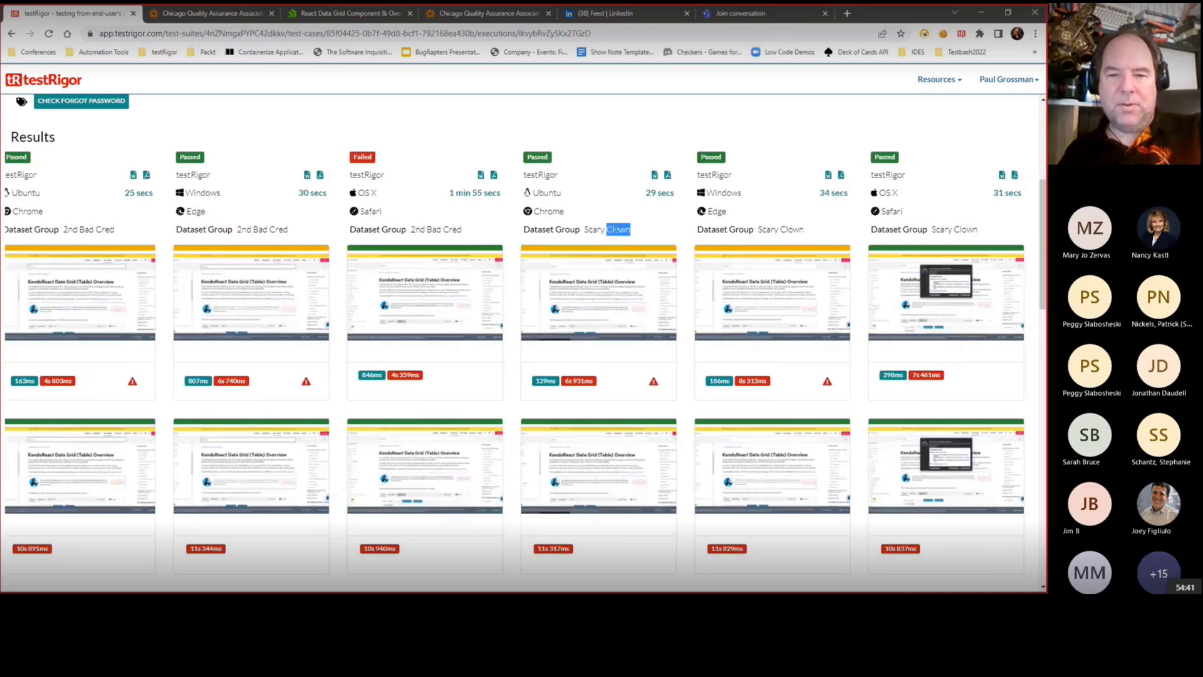
double_click(792, 229)
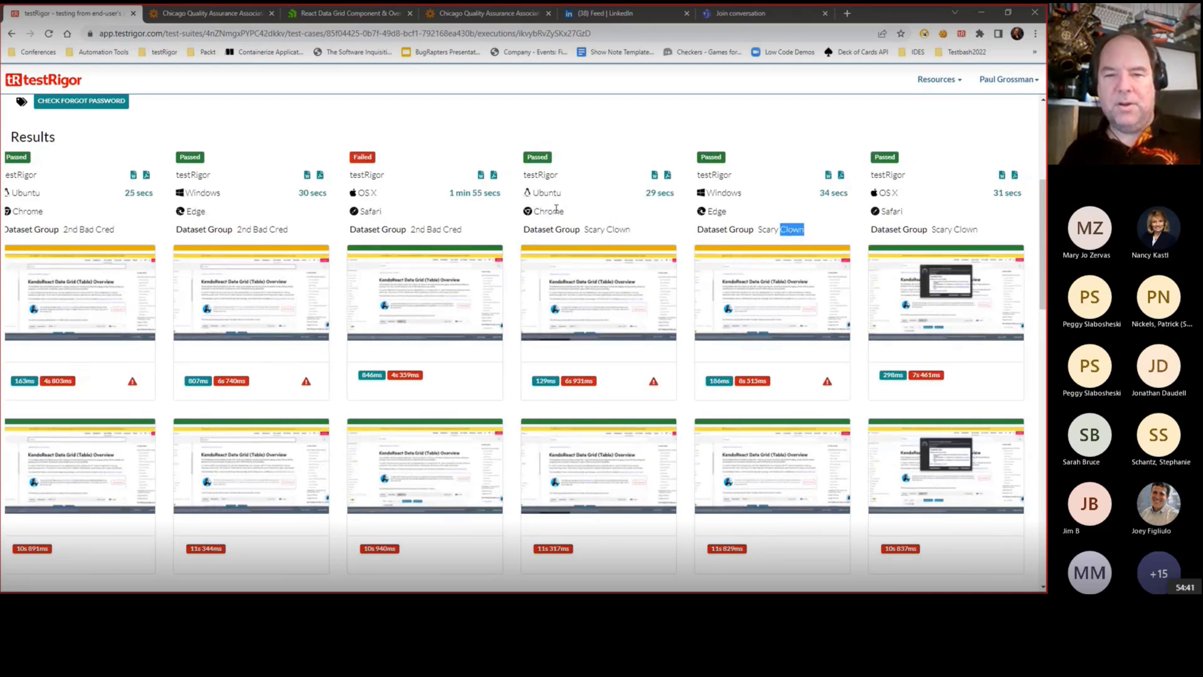
click(546, 189)
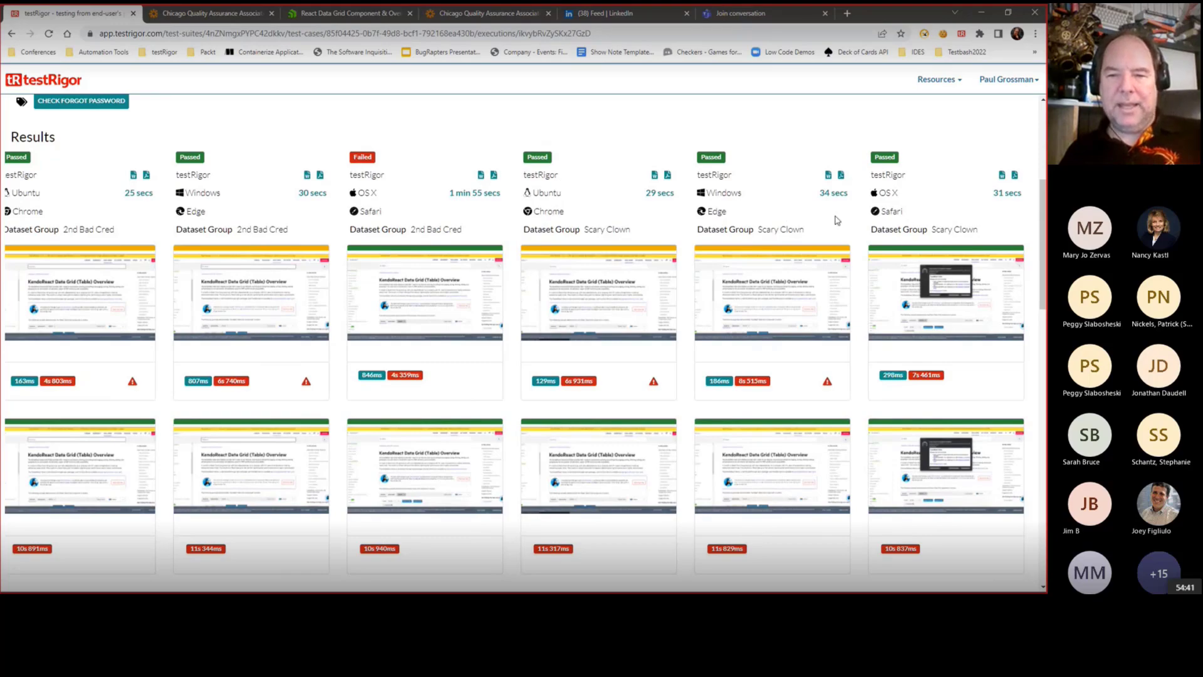
Step: Enlarge the last OS X Safari screenshot of the 2nd Bad Cred run, close it and return to the test cases list
scroll(403, 215, down, 10)
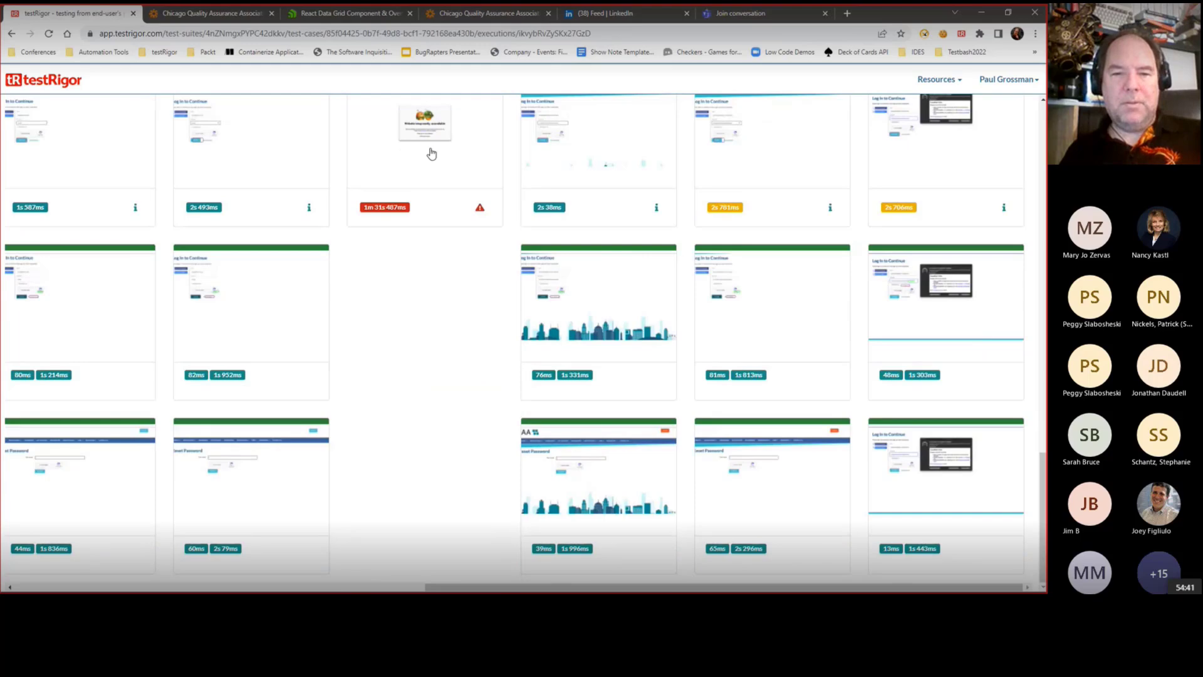
click(430, 153)
click(515, 265)
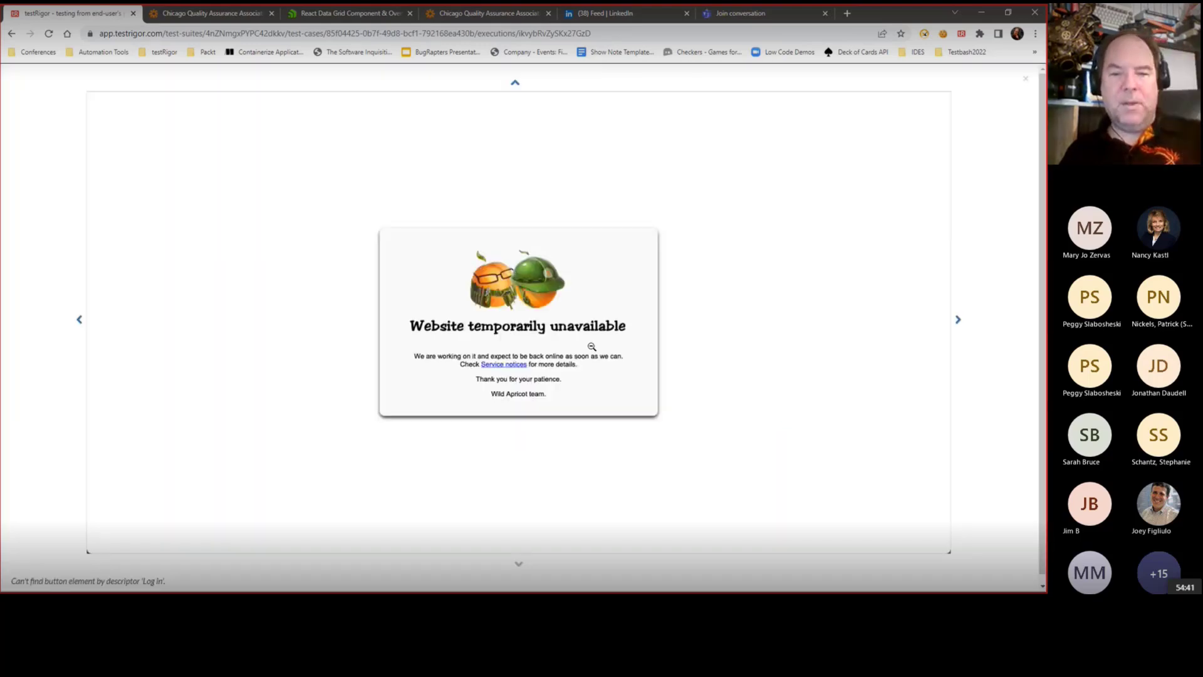
click(353, 216)
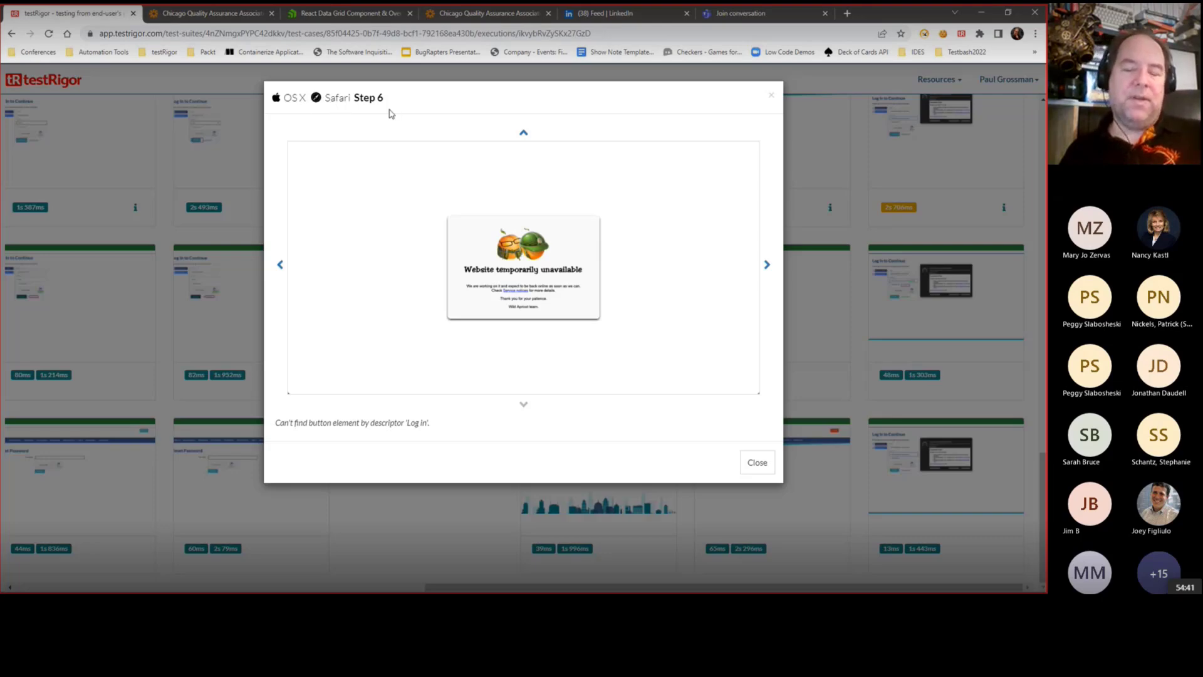
click(757, 463)
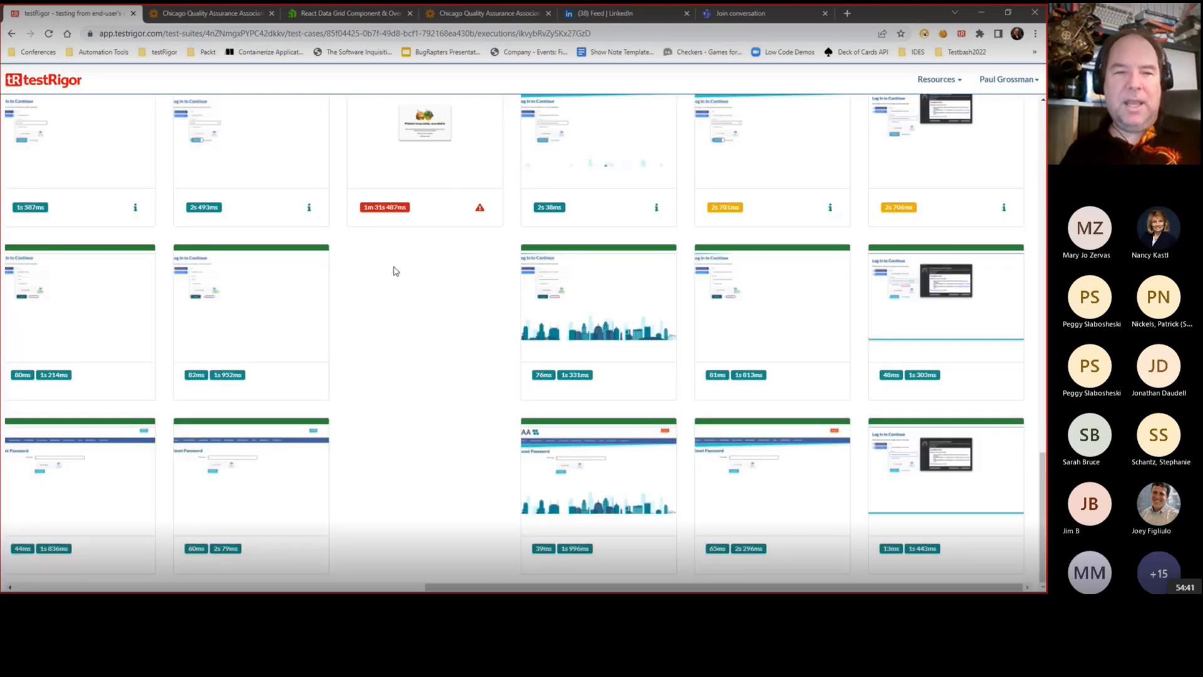
scroll(426, 305, up, 10)
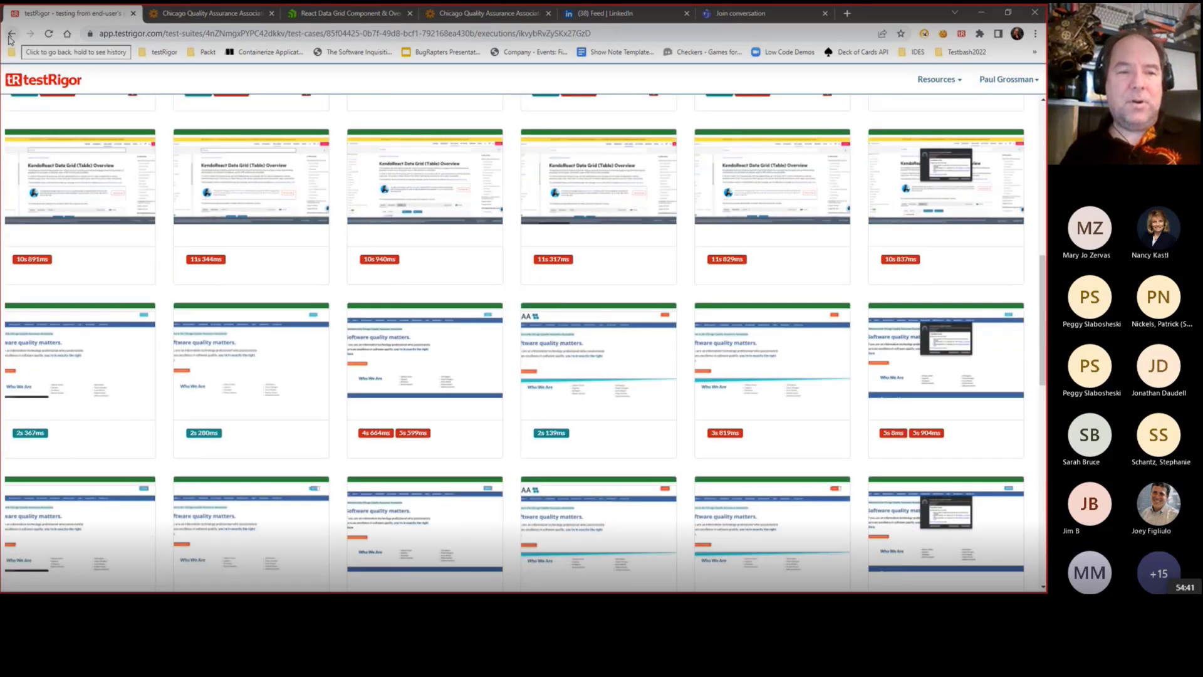
click(11, 33)
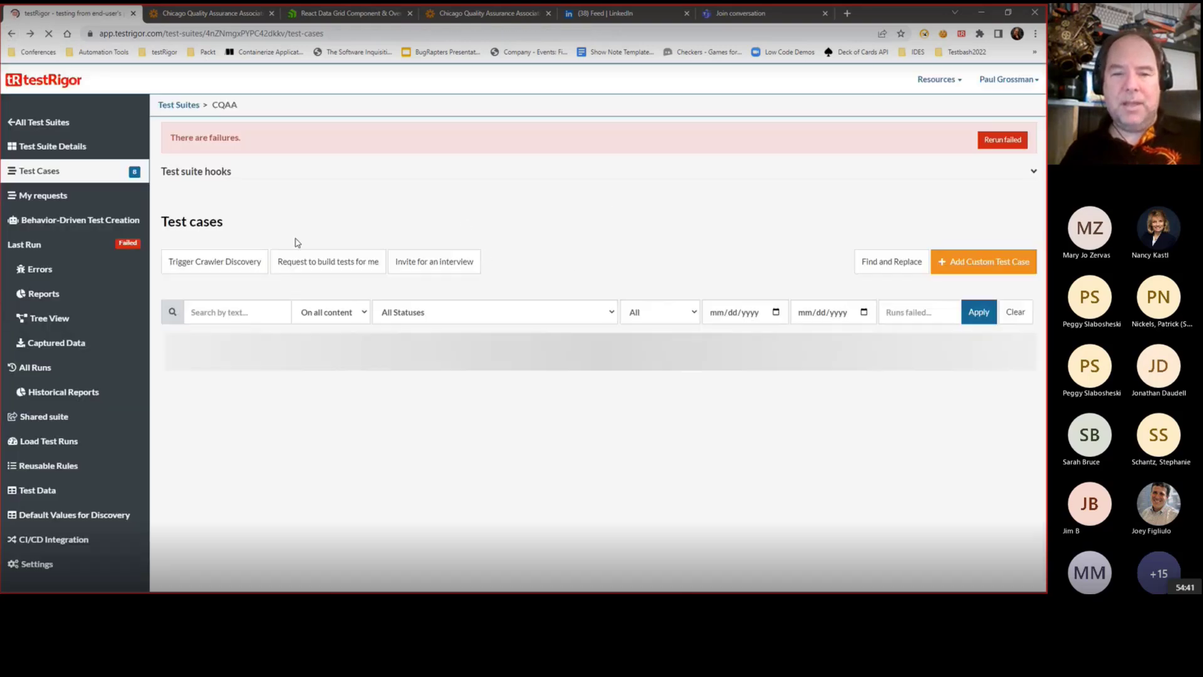
scroll(714, 266, down, 4)
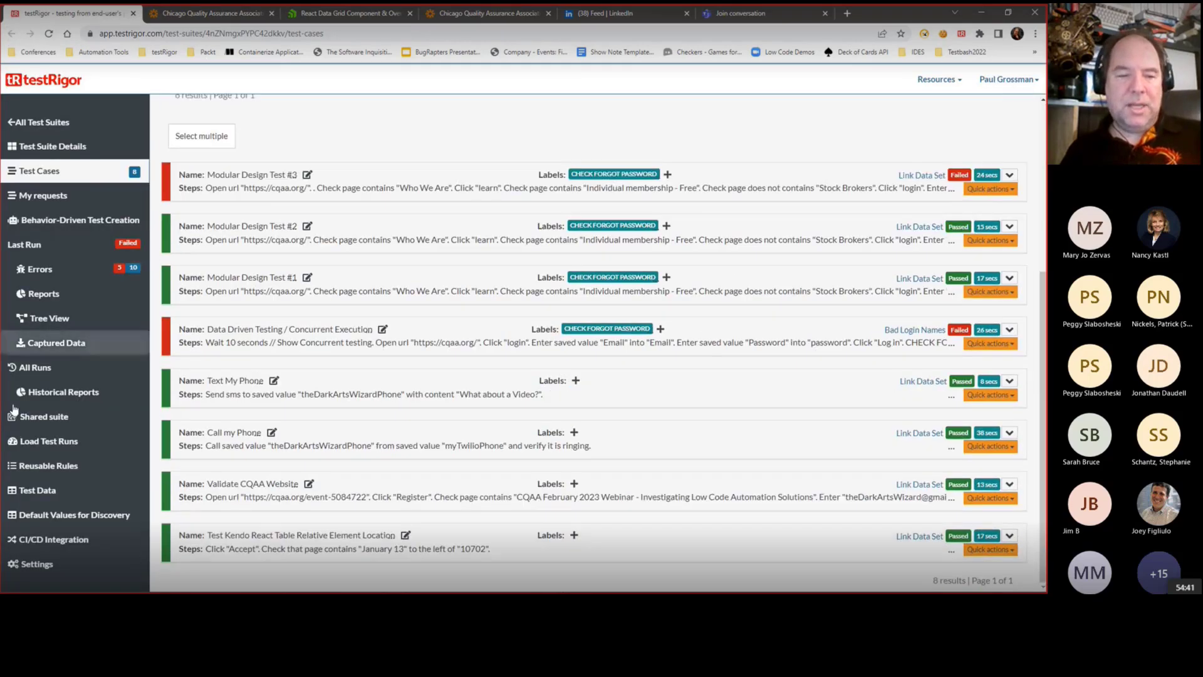
Step: Open the suite settings and review the Advanced options and the available Integrations
click(59, 564)
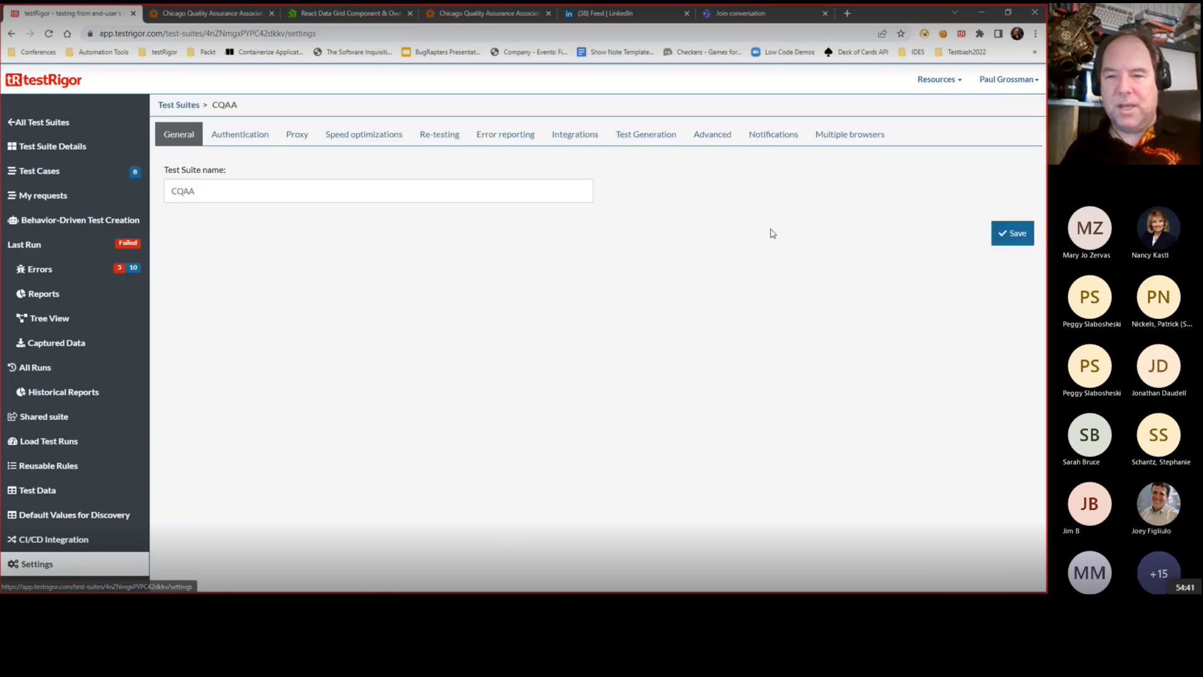
click(714, 135)
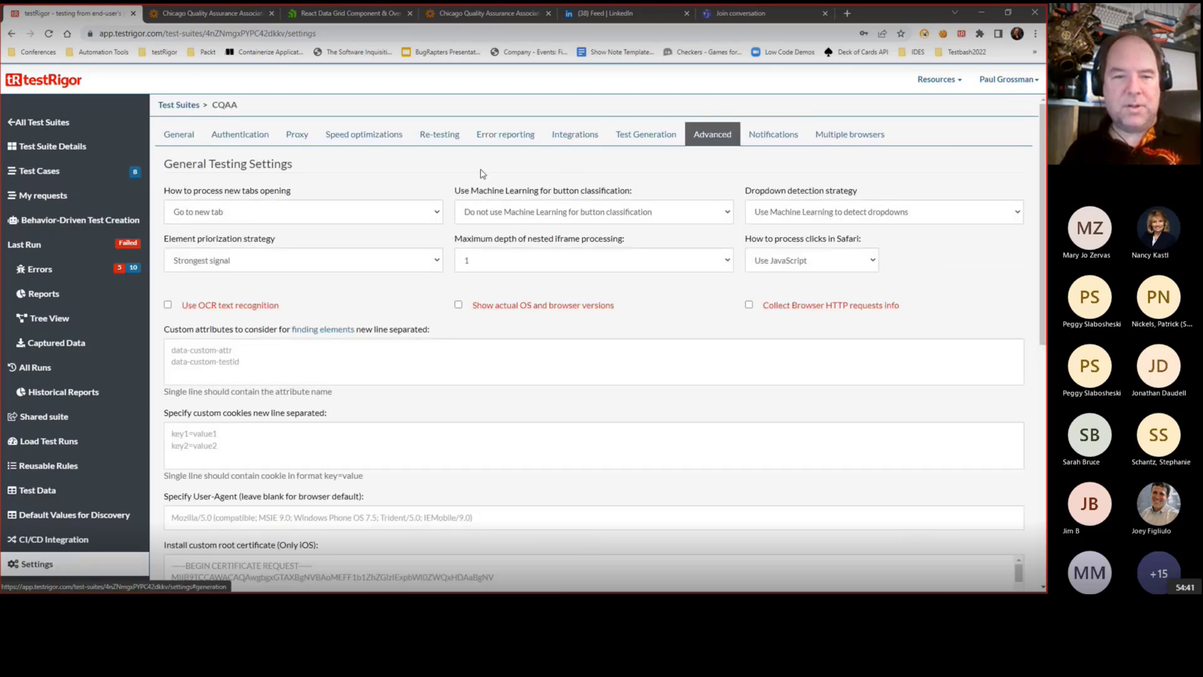
scroll(418, 200, down, 1)
scroll(419, 201, up, 1)
click(575, 135)
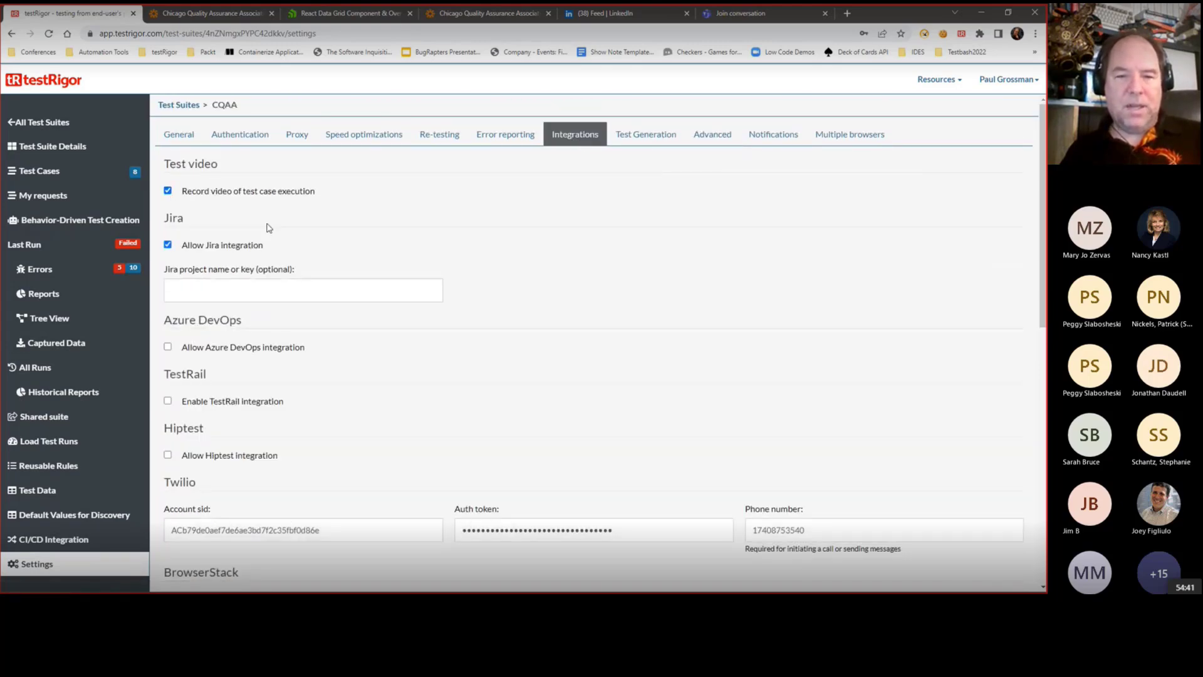
scroll(822, 402, down, 9)
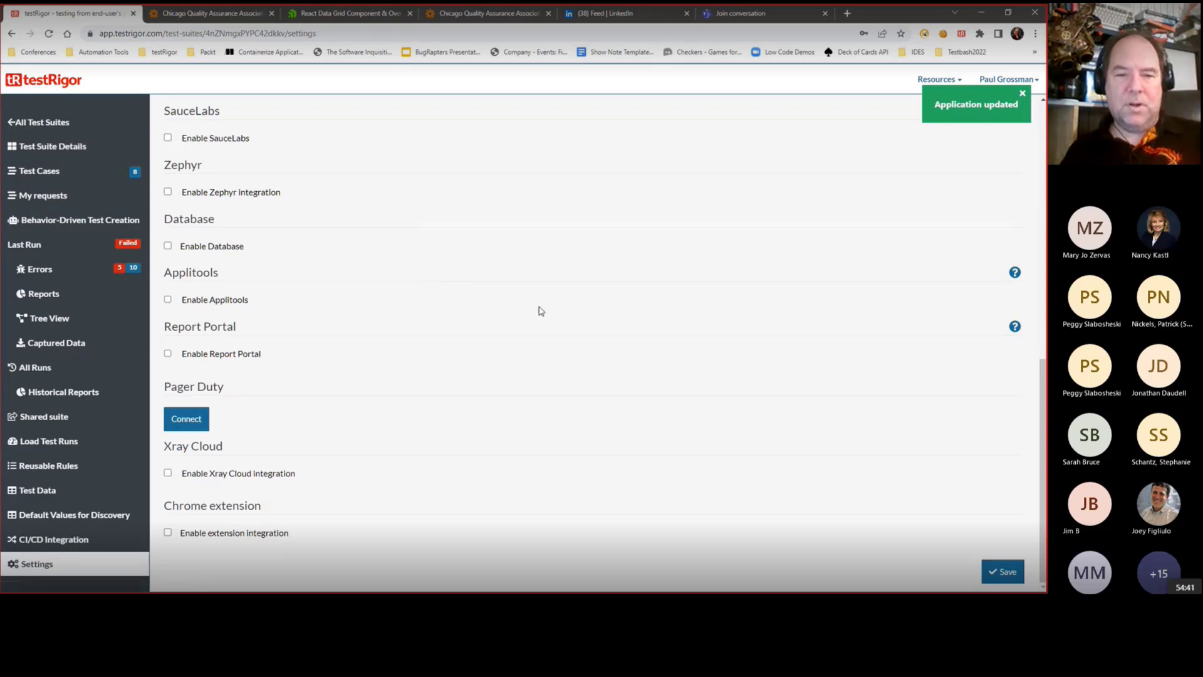
scroll(539, 311, up, 8)
scroll(564, 279, down, 5)
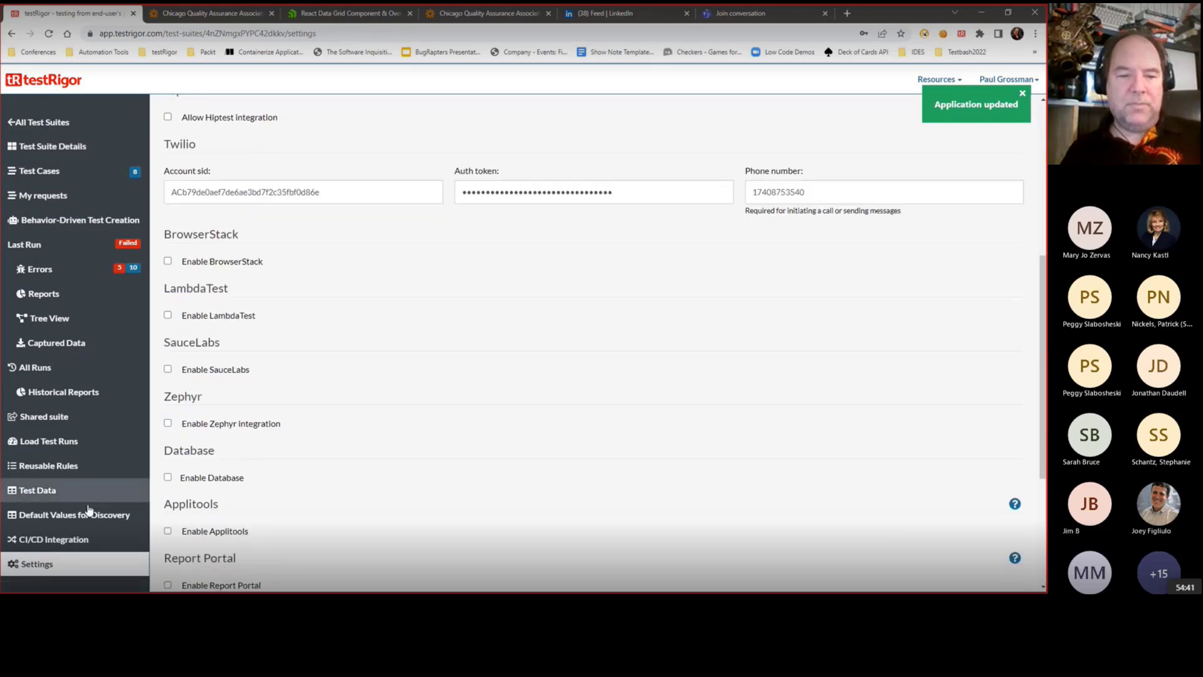
scroll(792, 374, up, 5)
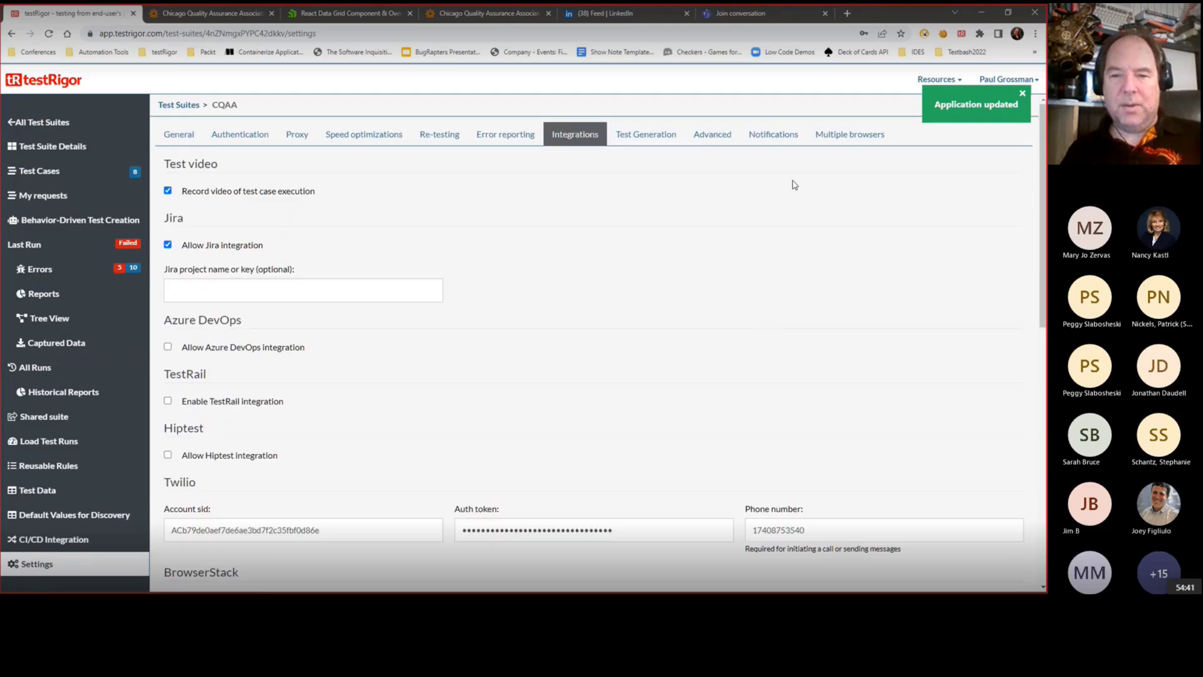
Step: Remove OS X Safari and Windows Edge from the suite's multiple browsers and save the settings
click(849, 134)
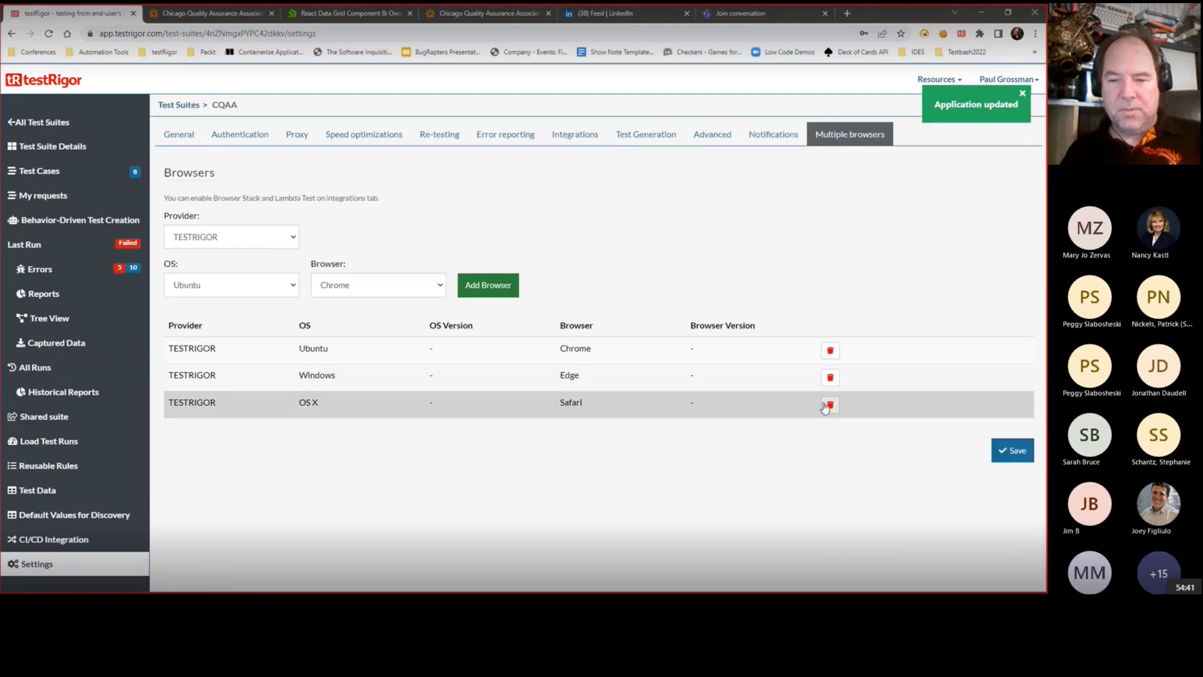
click(827, 405)
click(828, 377)
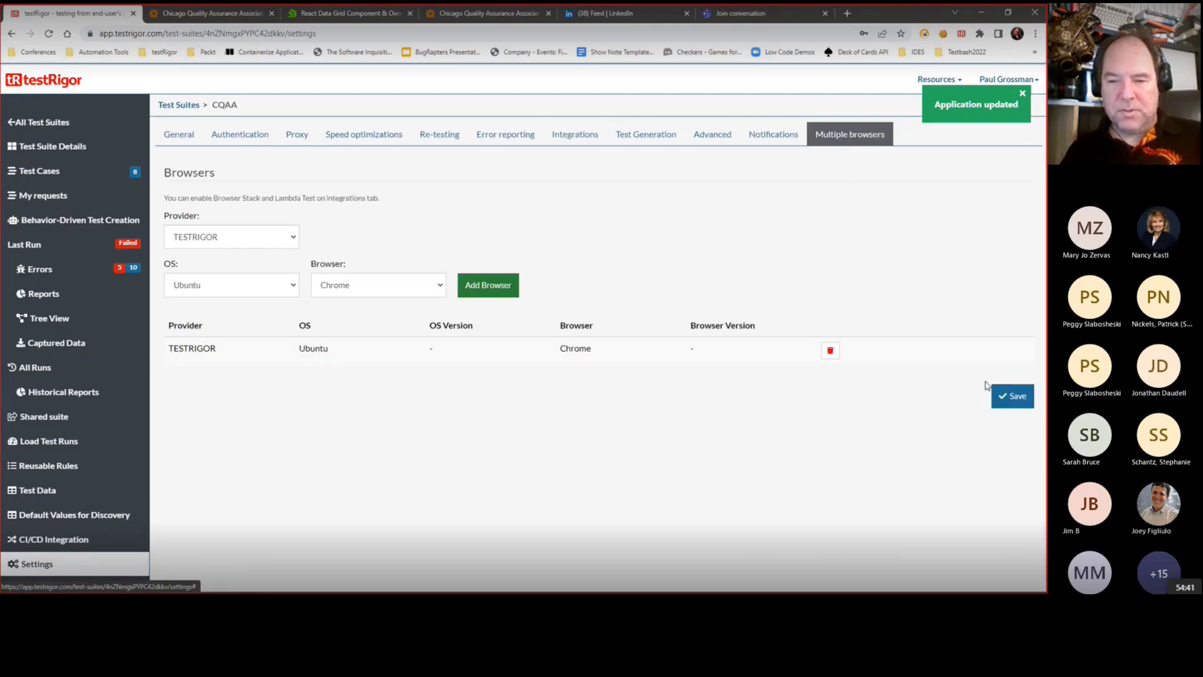
click(1015, 396)
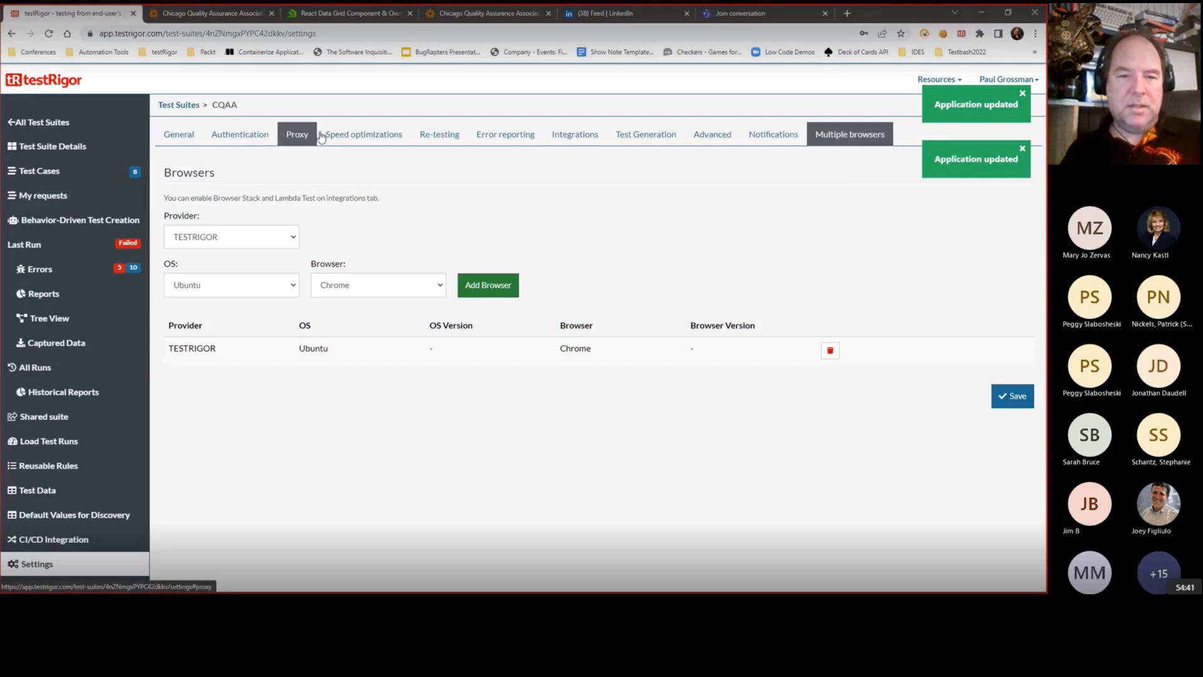
Step: View the suite's speed optimization and authentication settings, and return to the test cases
click(351, 135)
click(254, 134)
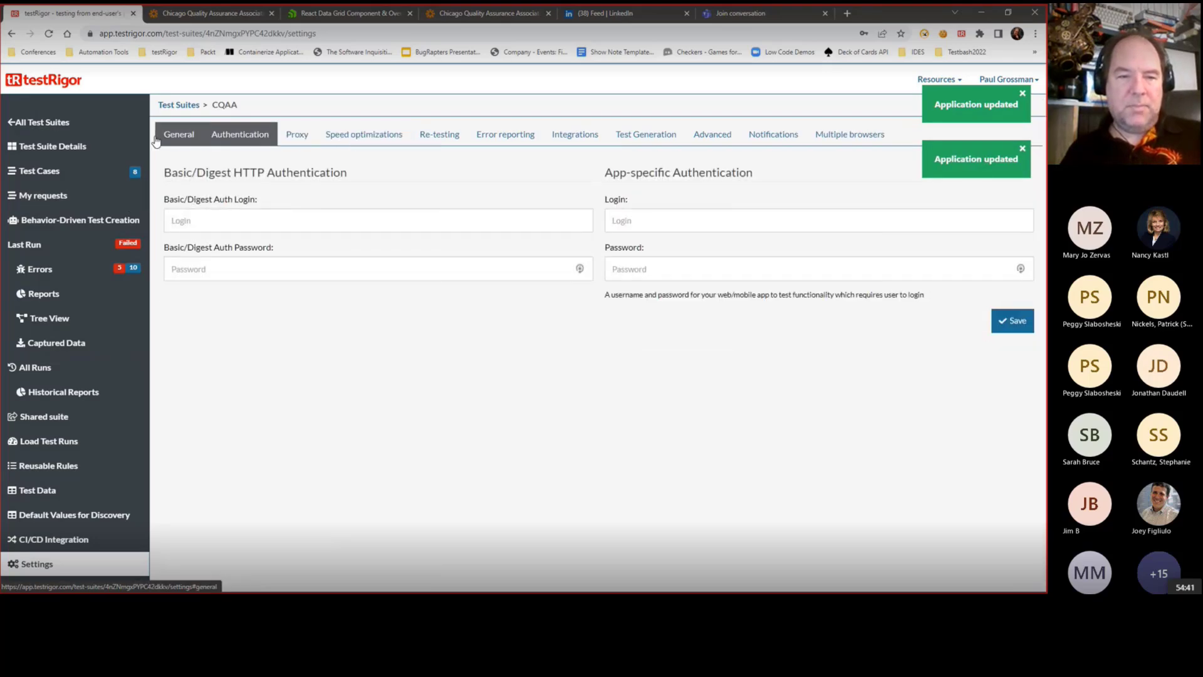
click(66, 170)
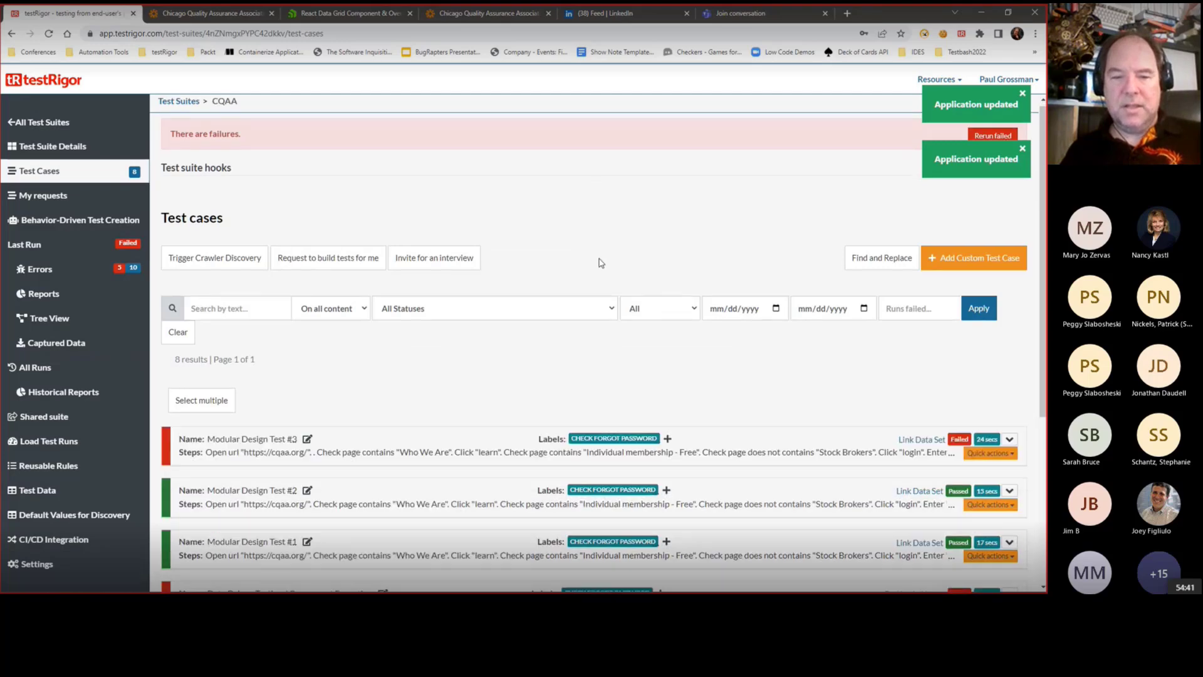
Step: Expand the Text My Phone test case and examine its execution screenshots
scroll(600, 263, down, 5)
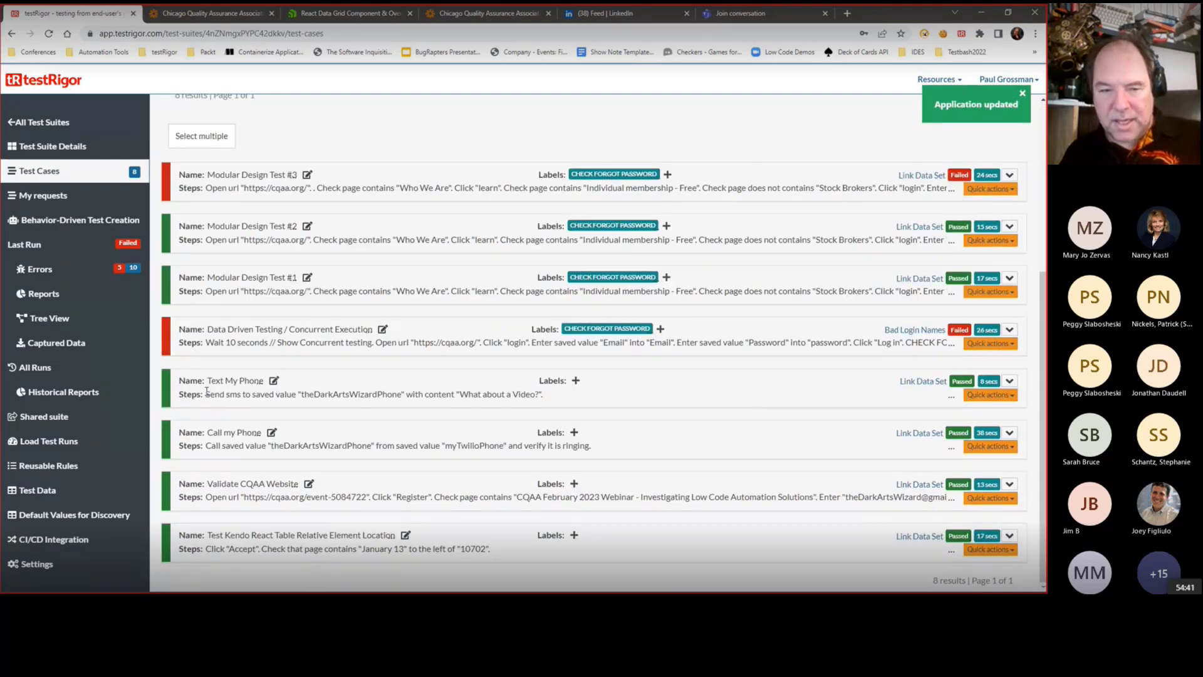
click(1005, 384)
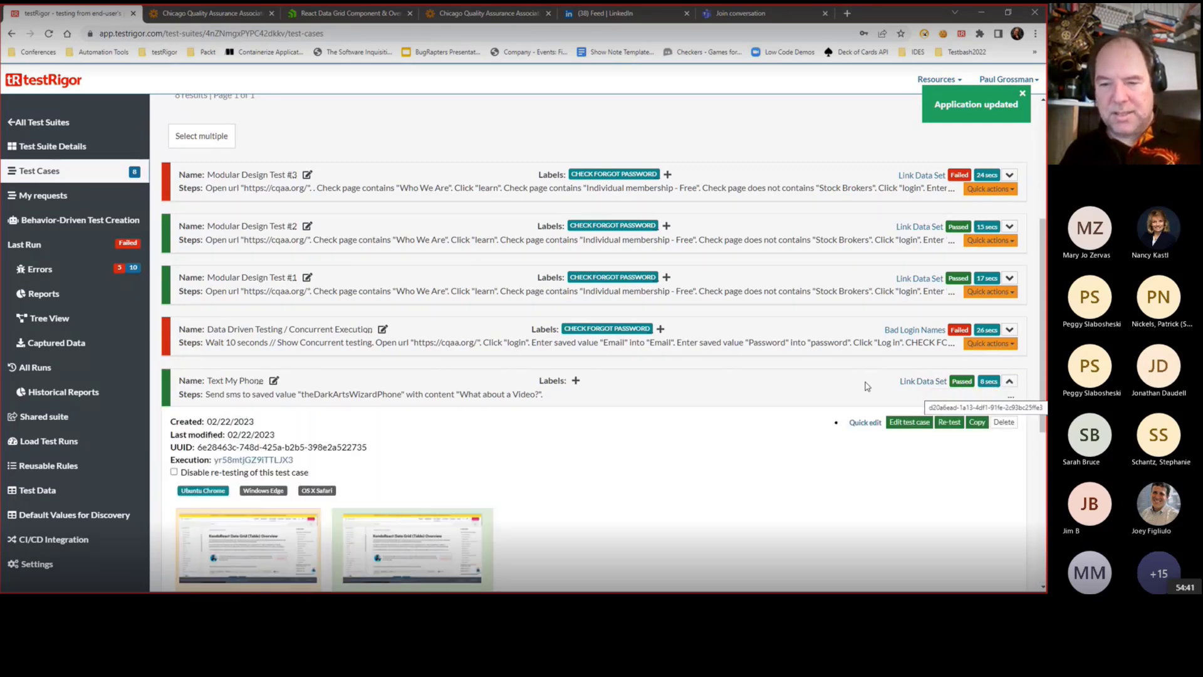
scroll(815, 484, down, 5)
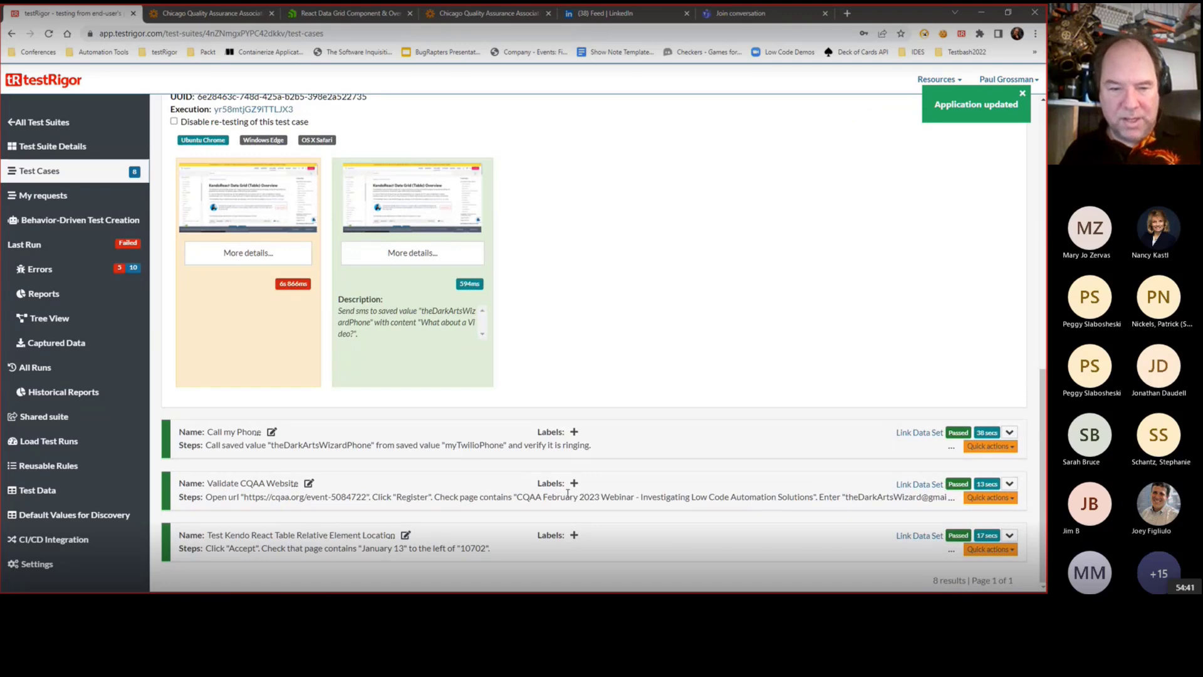